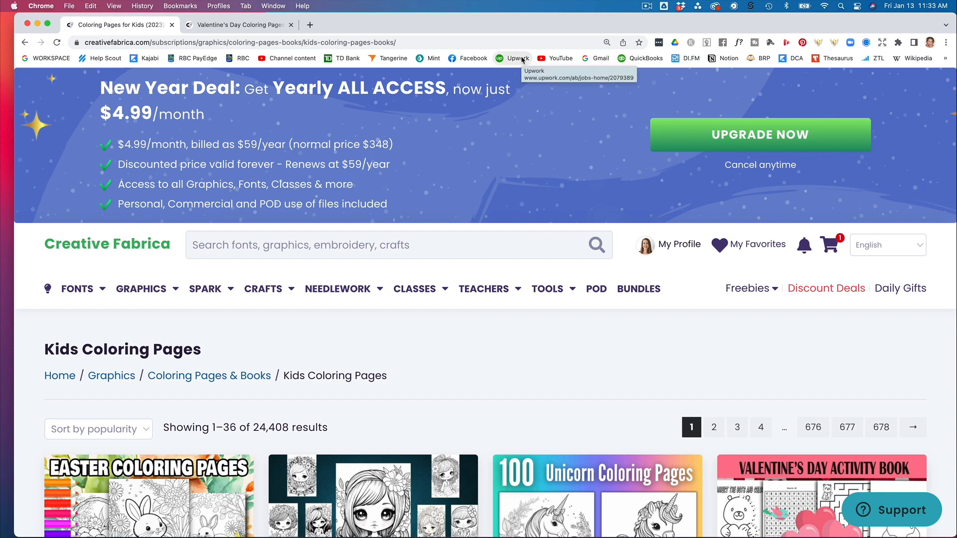
# Browse the Kids Coloring Pages listings on Creative Fabrica.
pyautogui.moveTo(141, 289)
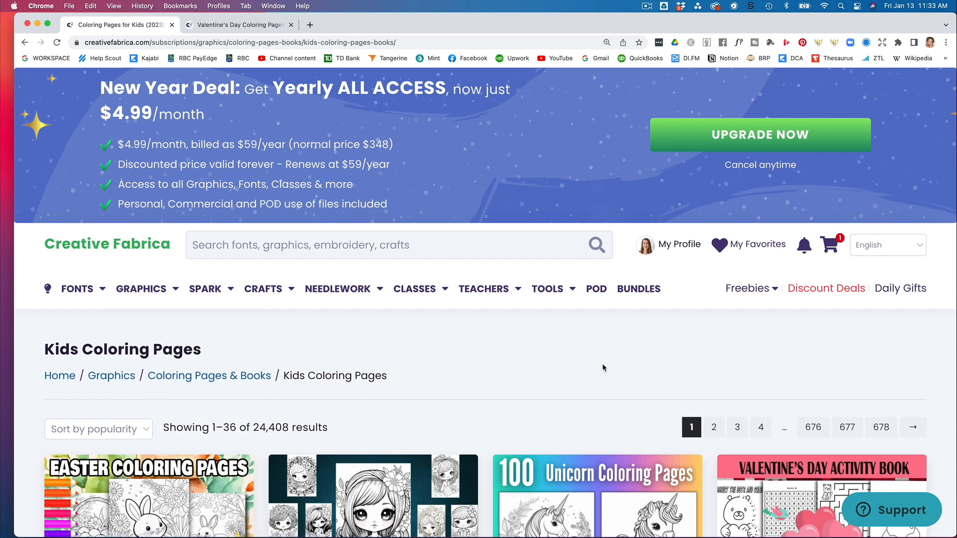
pyautogui.scroll(-3, 602, 364)
pyautogui.scroll(-4, 602, 368)
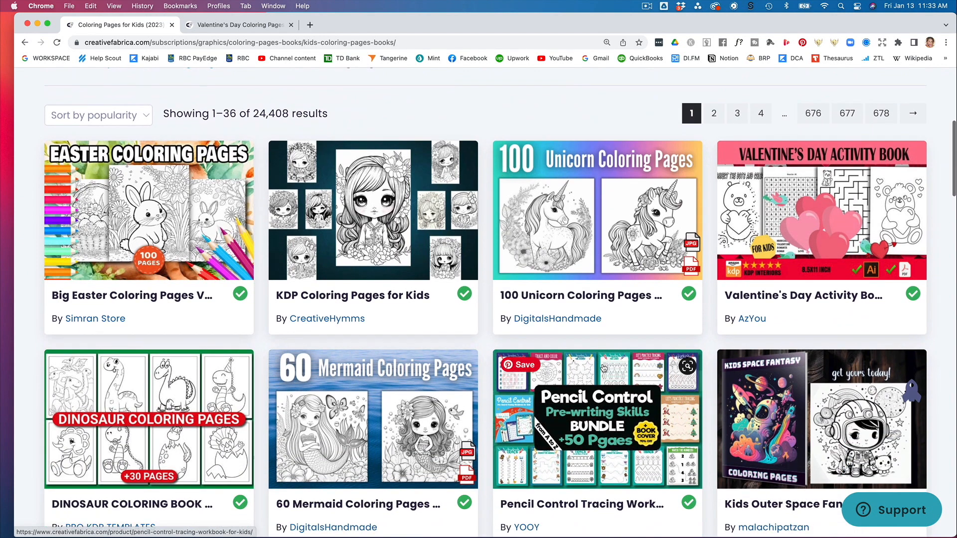
pyautogui.scroll(-1, 602, 368)
pyautogui.scroll(-8, 603, 368)
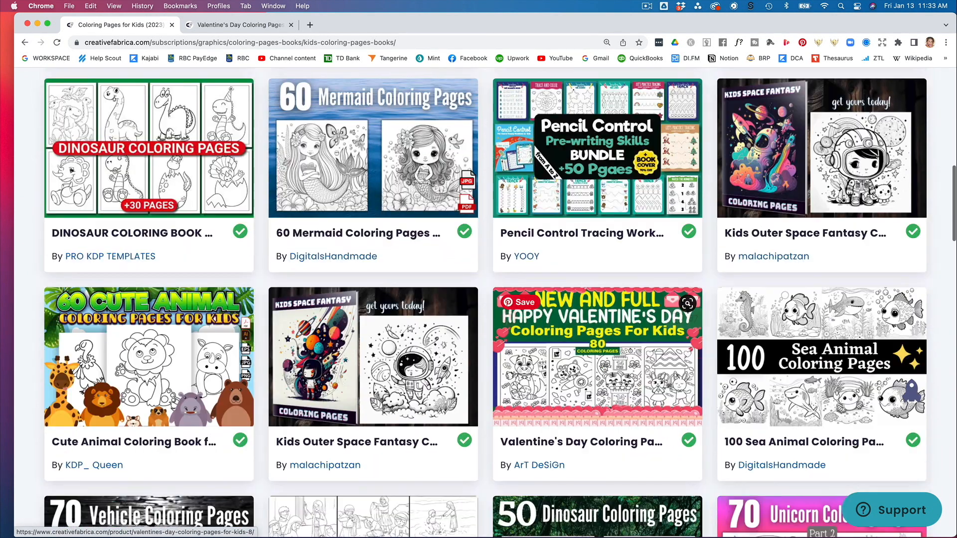
pyautogui.scroll(-2, 603, 368)
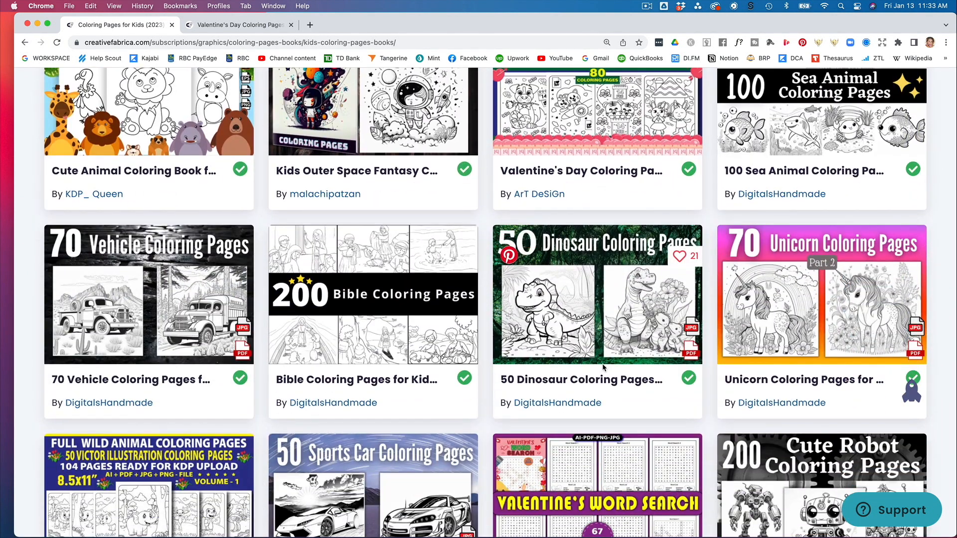
pyautogui.scroll(14, 602, 368)
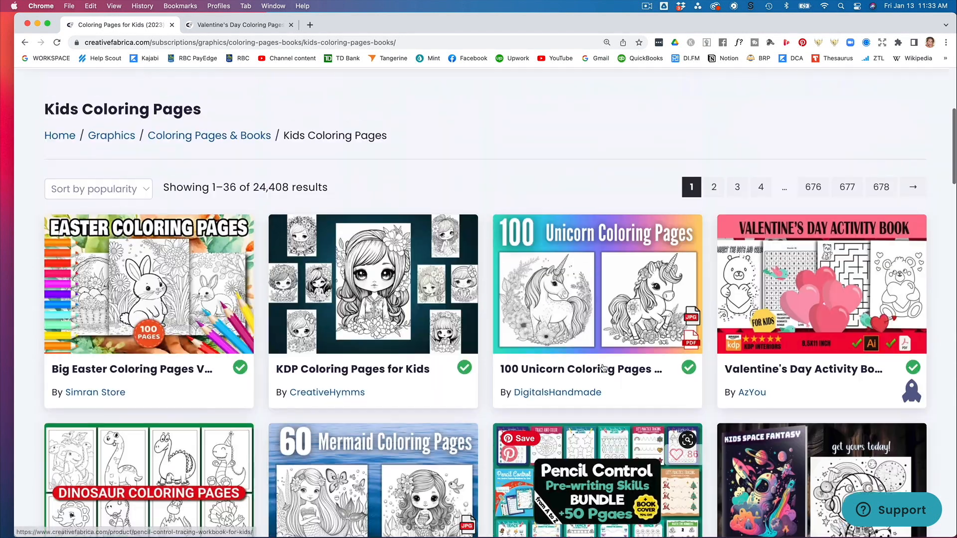
pyautogui.scroll(1, 603, 368)
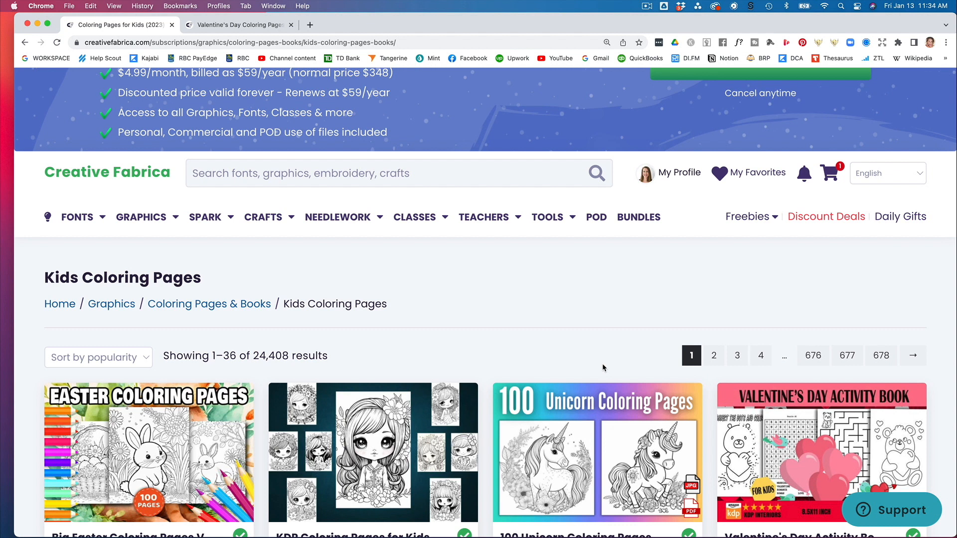
pyautogui.scroll(-5, 602, 367)
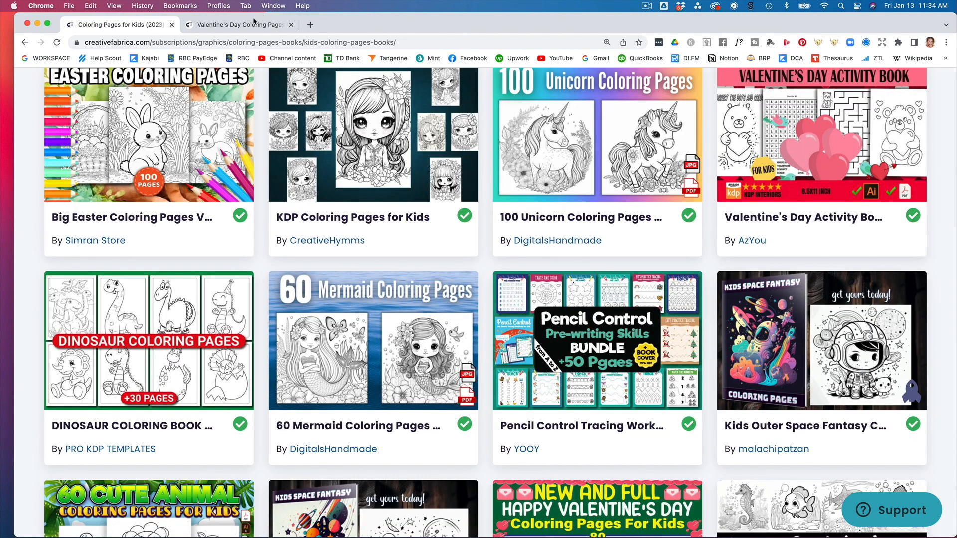
# Review the Valentine's Day Coloring Pages Part-1 product page and its listed file formats.
pyautogui.click(238, 25)
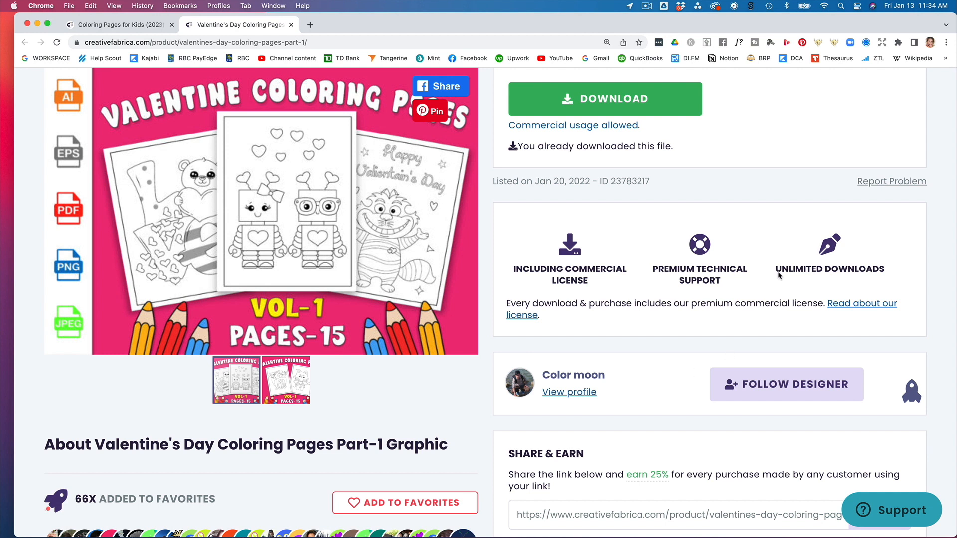
pyautogui.scroll(-5, 353, 321)
pyautogui.scroll(-2, 352, 320)
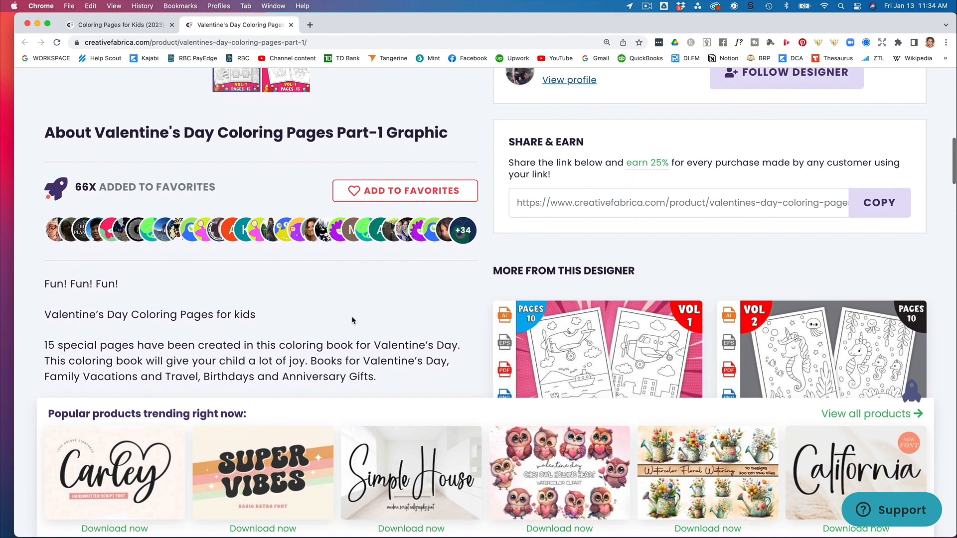
pyautogui.scroll(-4, 352, 321)
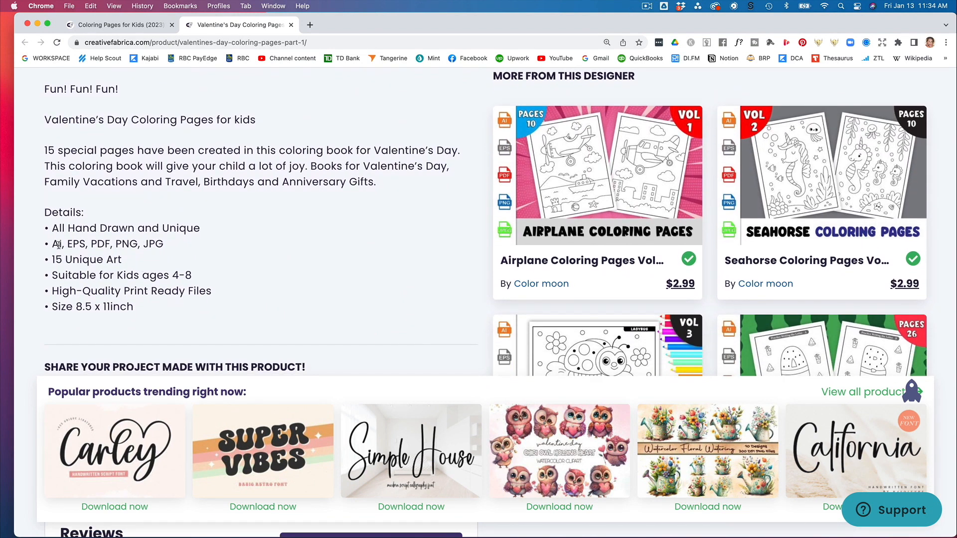
pyautogui.moveTo(52, 244); pyautogui.dragTo(86, 245)
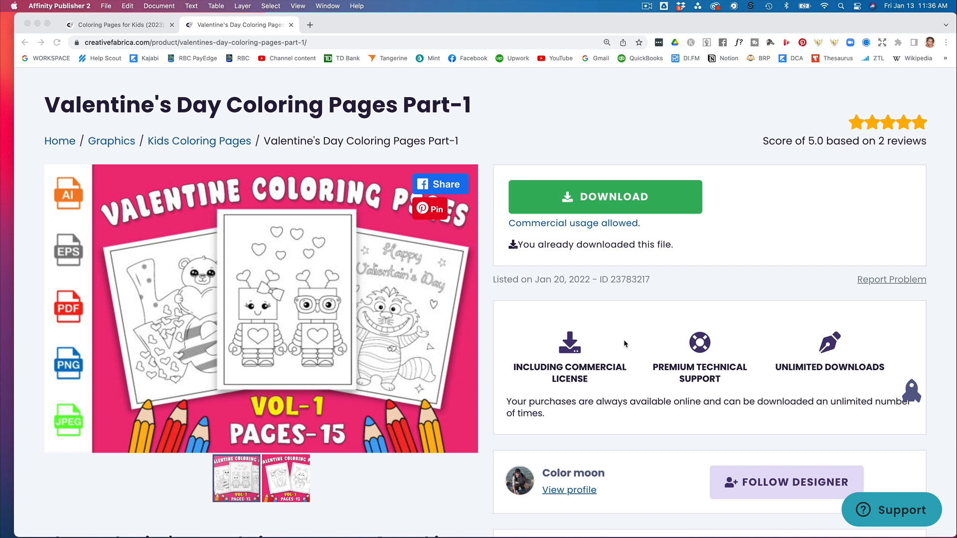
# Switch to Affinity Publisher and start a new document from the Letter print preset.
pyautogui.press('super+Tab')
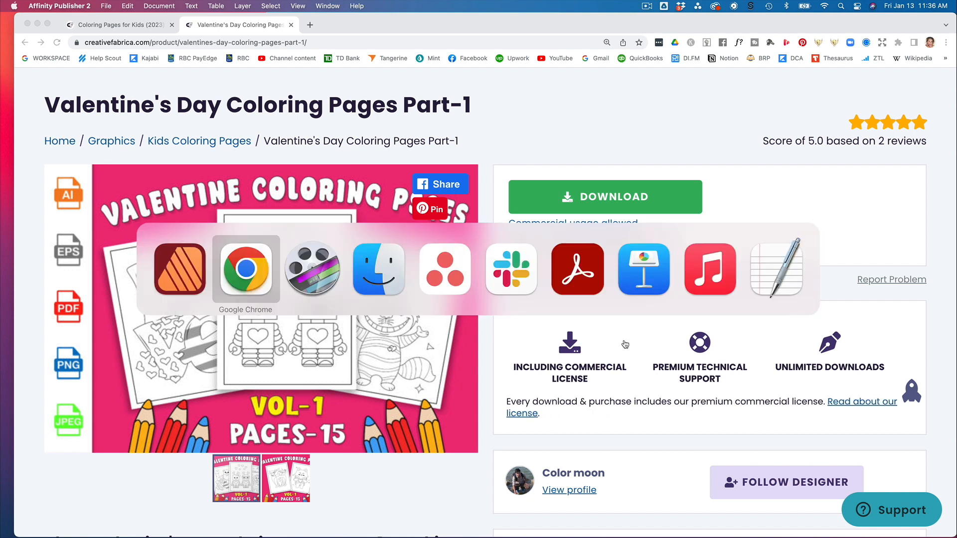
pyautogui.press('super+Tab')
pyautogui.press('super+Tab')
pyautogui.press('super+Tab')
pyautogui.press('super+Tab')
pyautogui.press('super+Tab')
pyautogui.press('super+Tab')
pyautogui.press('super+Tab')
pyautogui.press('super+Tab')
pyautogui.press('super+Tab')
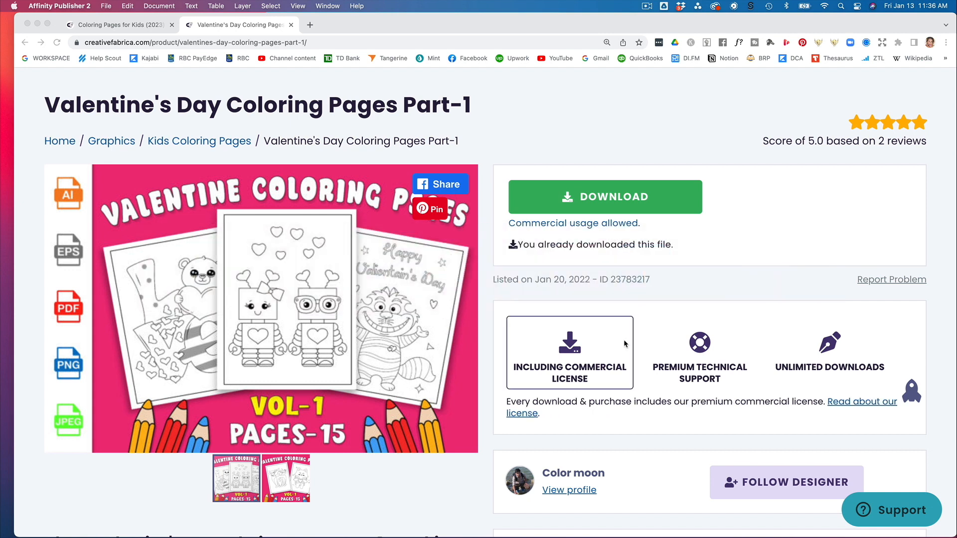
pyautogui.click(106, 6)
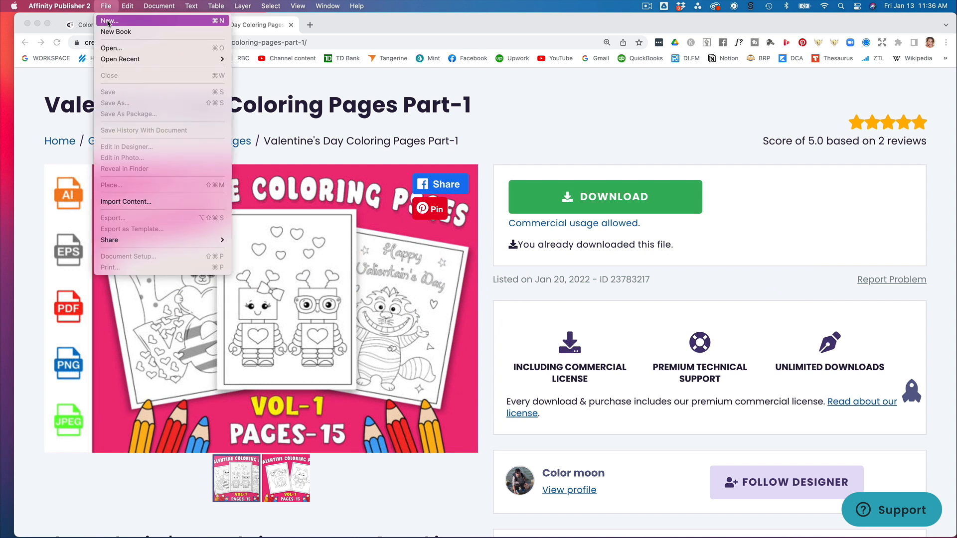
pyautogui.click(109, 21)
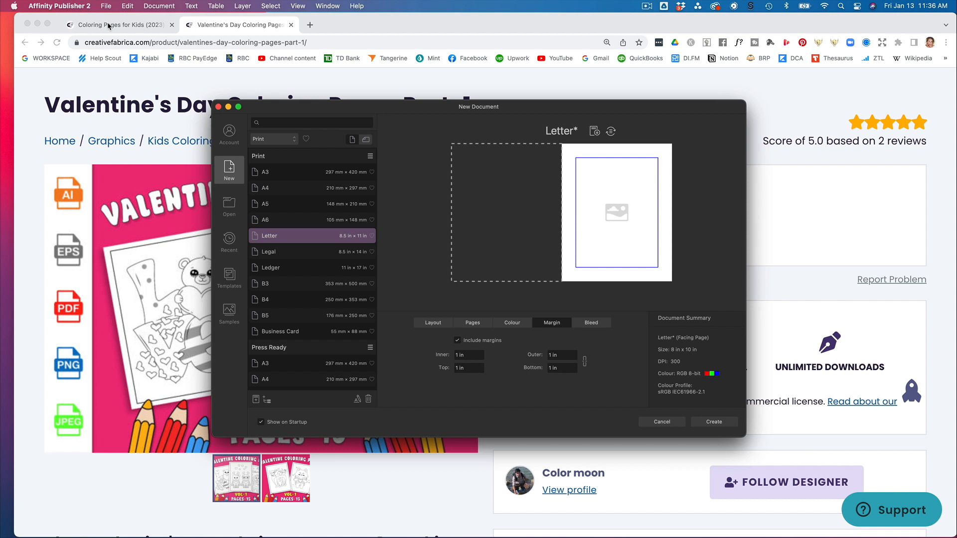
pyautogui.click(272, 237)
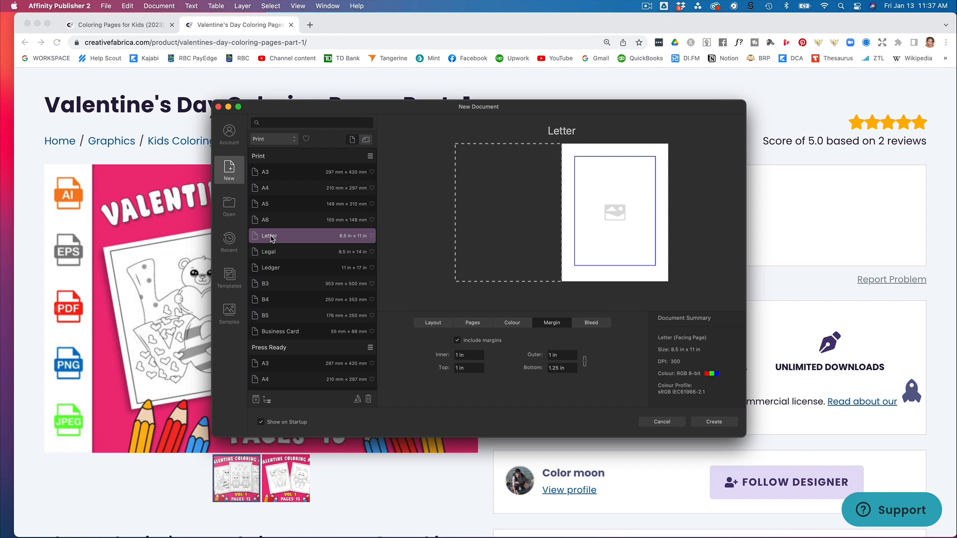
# Set the new document's number of pages to 3.
pyautogui.click(433, 324)
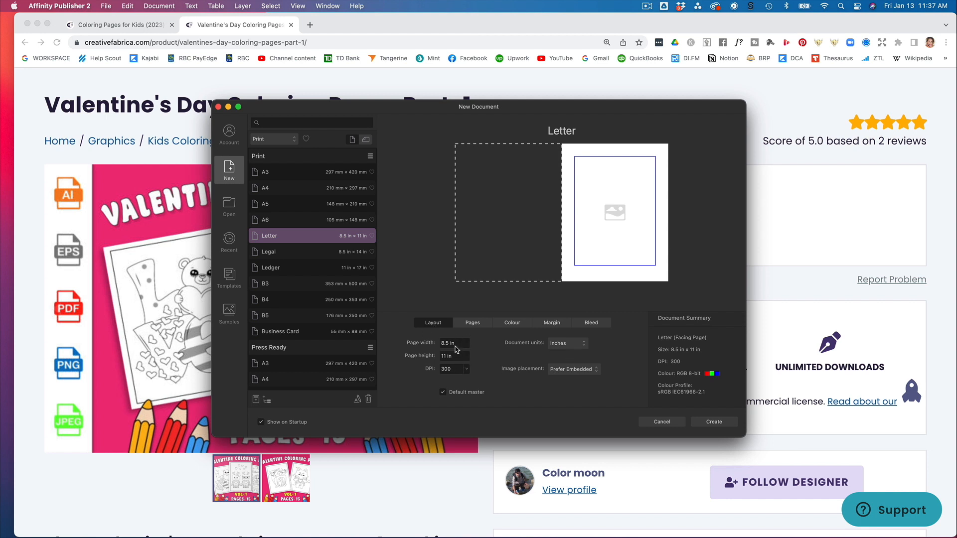
pyautogui.click(471, 324)
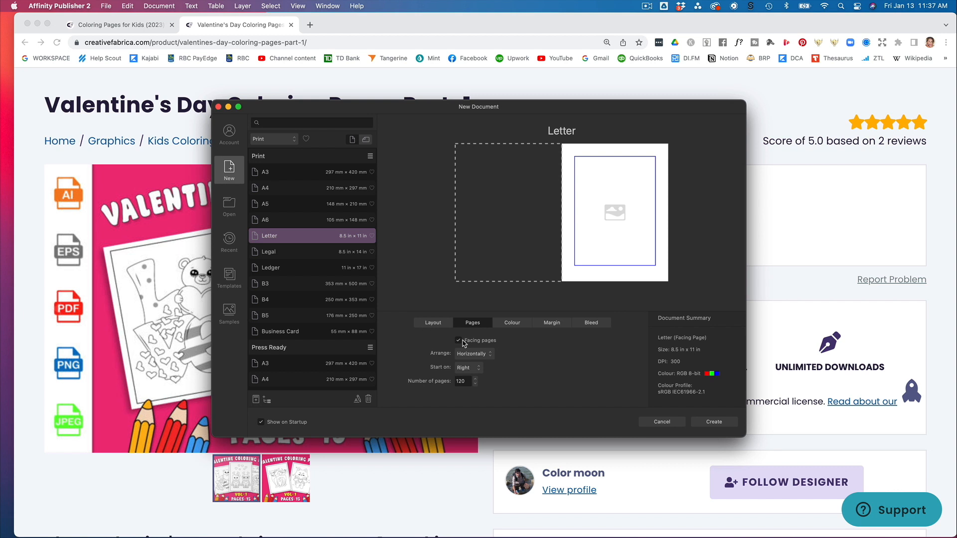
pyautogui.click(463, 381)
pyautogui.write('3')
# Set the bottom margin to 1 in and create the document.
pyautogui.click(511, 324)
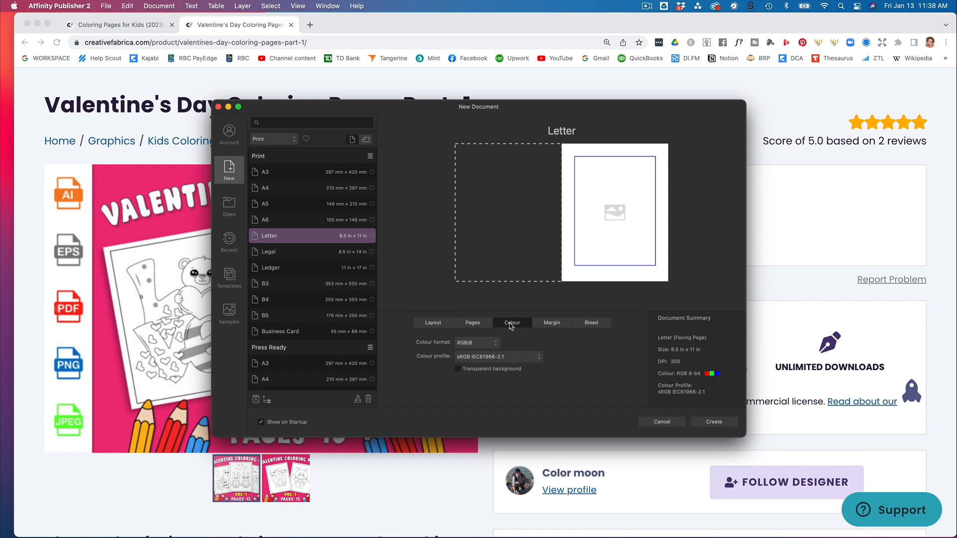
pyautogui.click(550, 324)
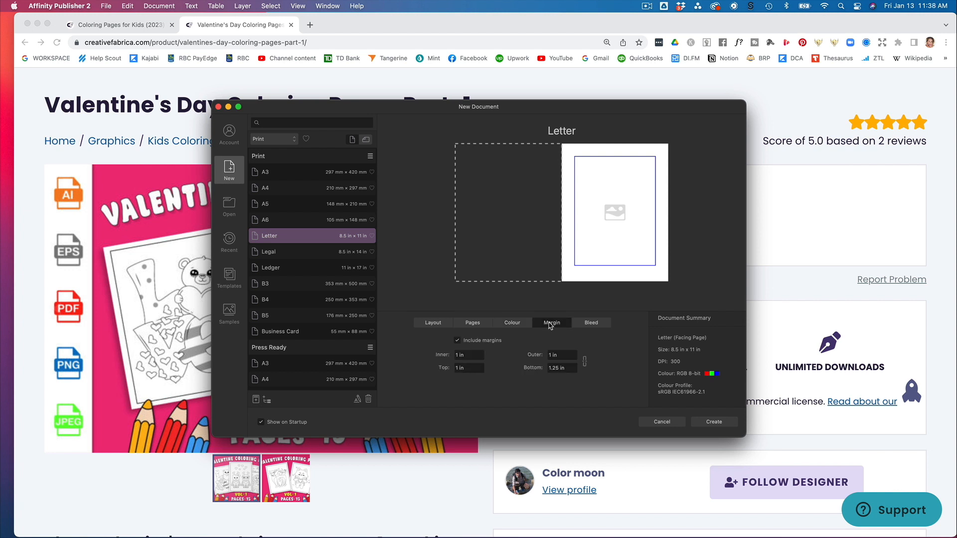
pyautogui.click(563, 369)
pyautogui.write('1')
pyautogui.press('Tab')
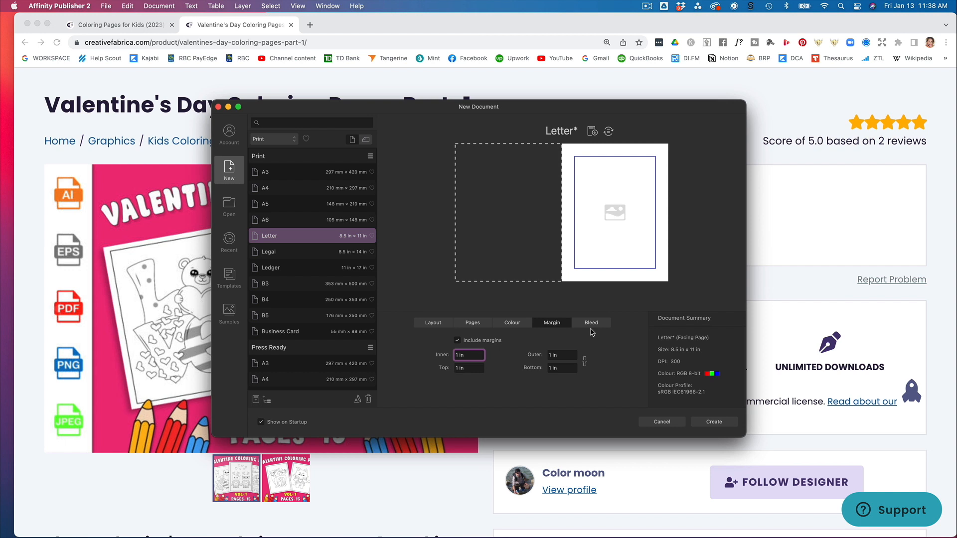
pyautogui.click(714, 422)
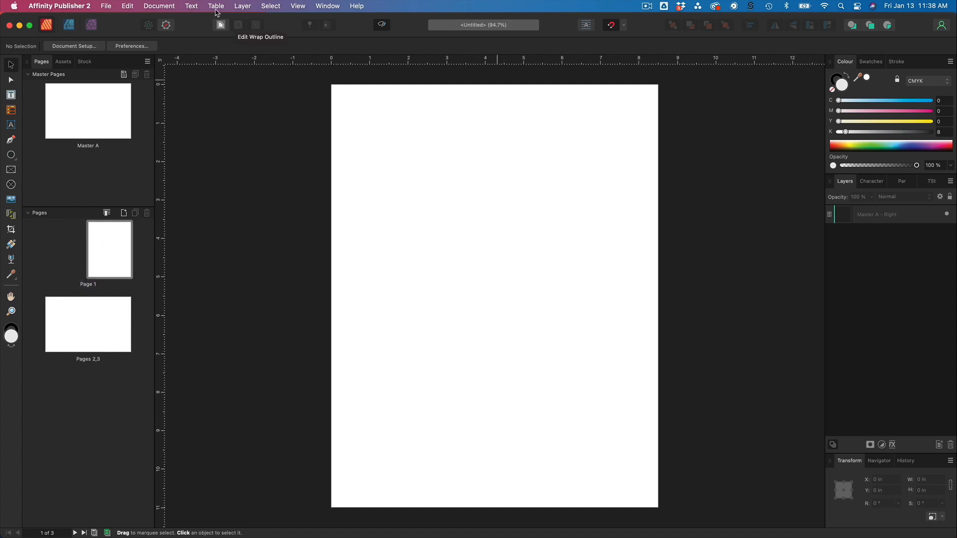
# Place valentine part 1.eps from the Downloads Valentines folder, dragging it out to fill the first page.
pyautogui.click(107, 6)
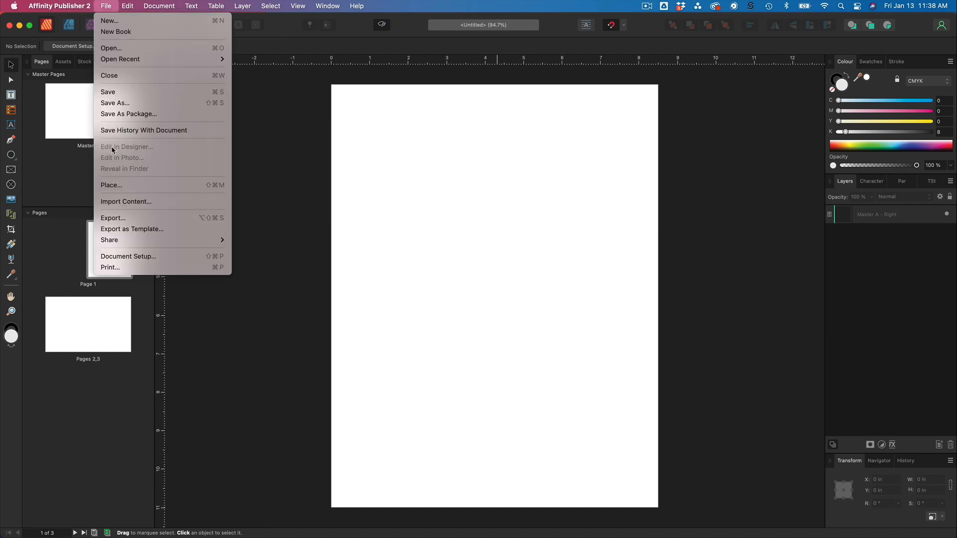
pyautogui.click(112, 186)
pyautogui.click(314, 230)
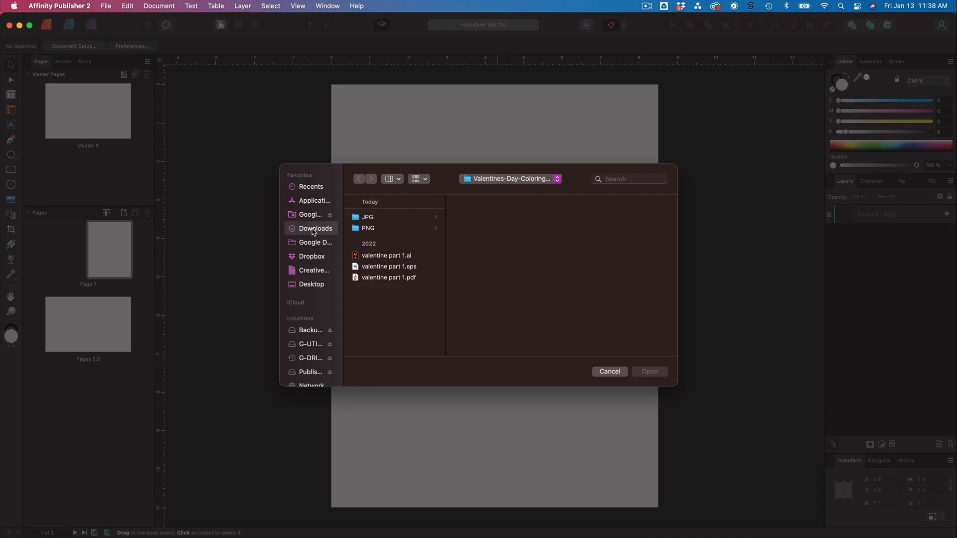
pyautogui.click(400, 218)
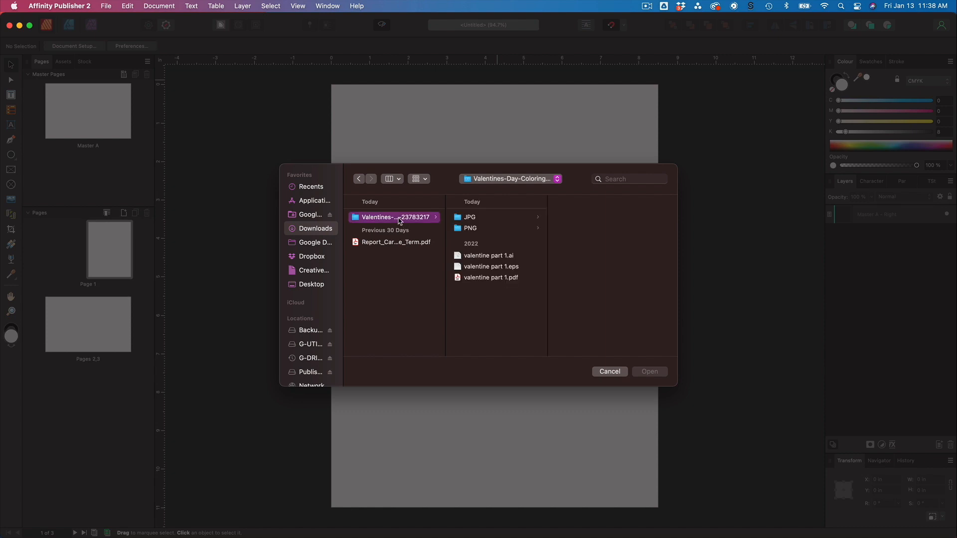
pyautogui.click(471, 269)
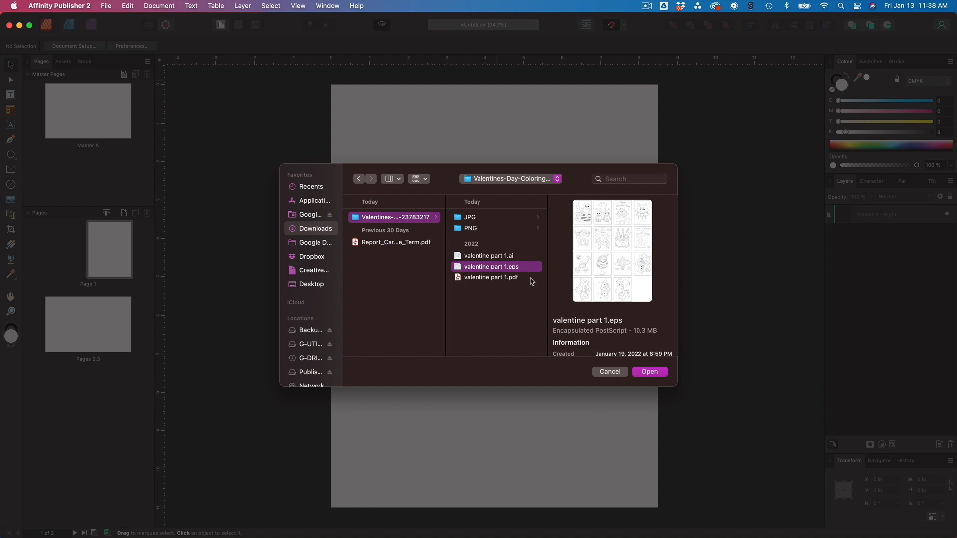
pyautogui.click(645, 375)
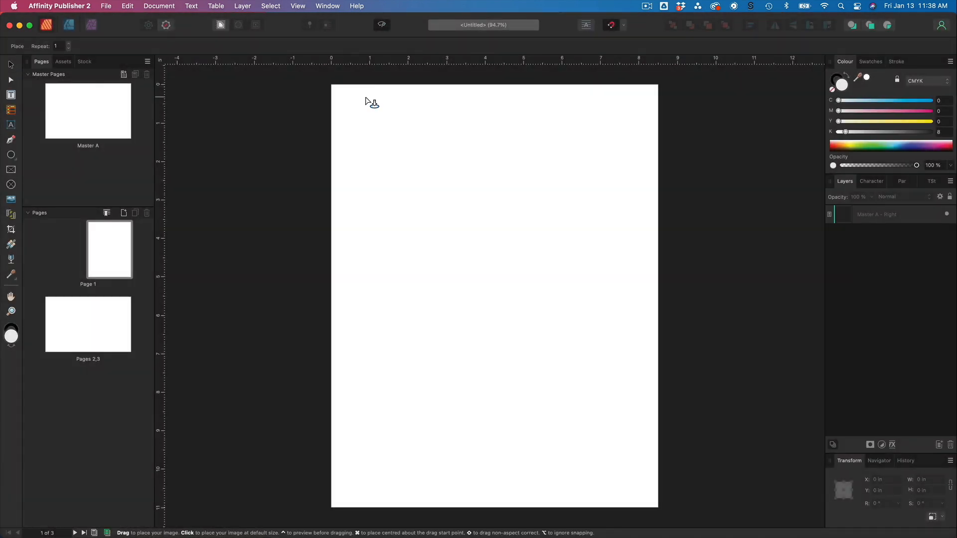
pyautogui.moveTo(342, 94); pyautogui.dragTo(678, 479)
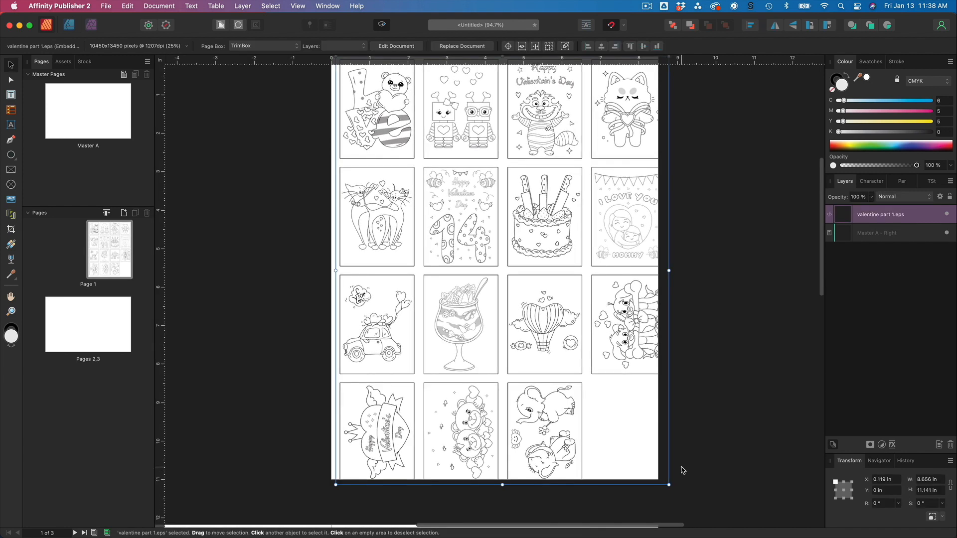
# Open the placed EPS artwork for editing as an embedded document.
pyautogui.click(688, 442)
pyautogui.scroll(3, 692, 442)
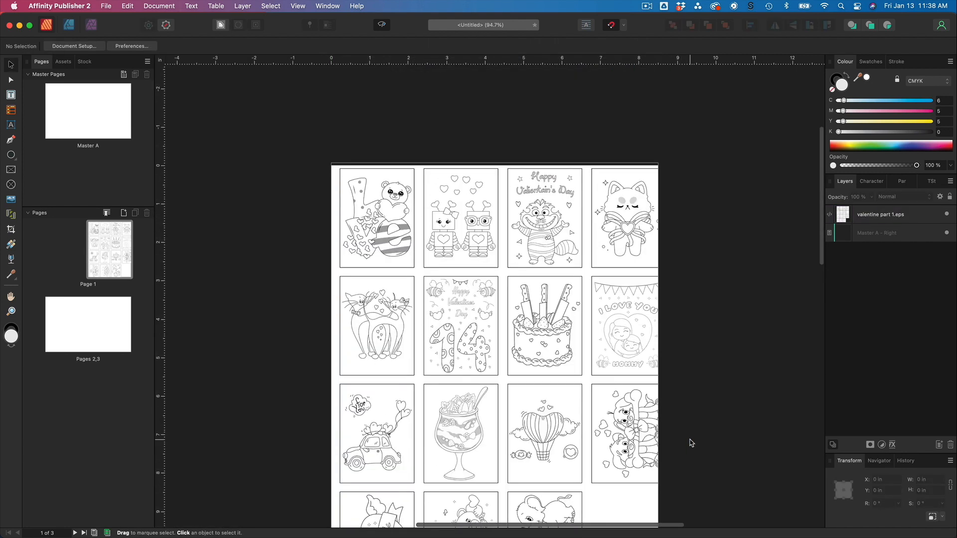
pyautogui.scroll(1, 692, 442)
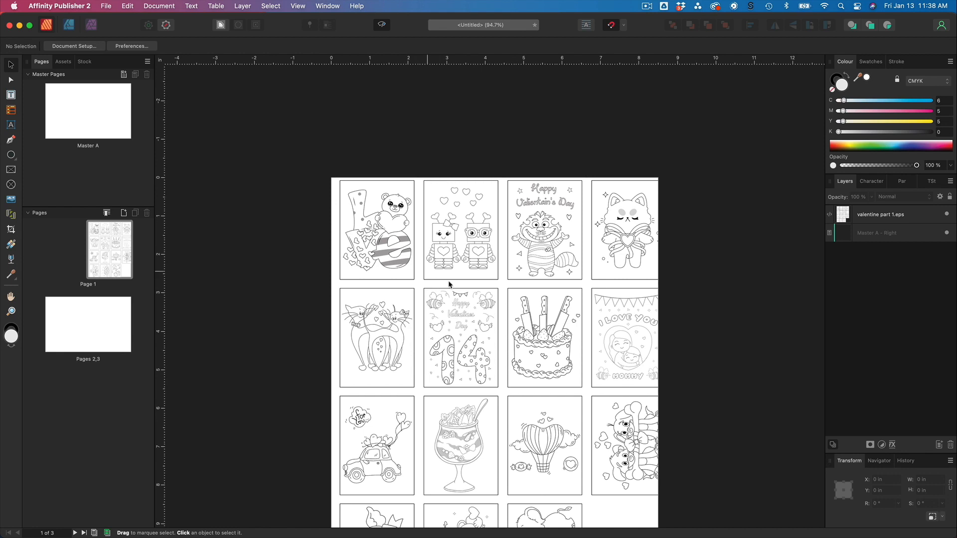
pyautogui.click(466, 242)
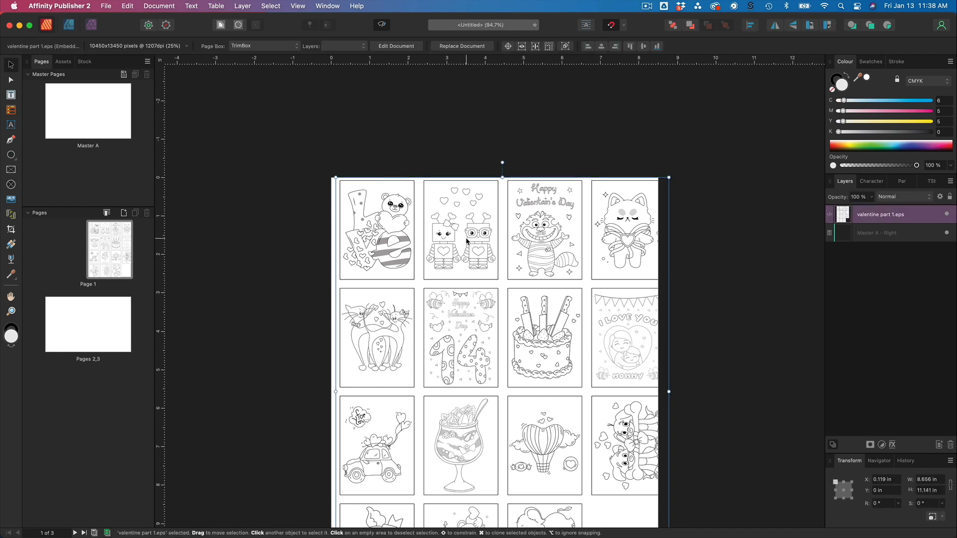
pyautogui.doubleClick(466, 242)
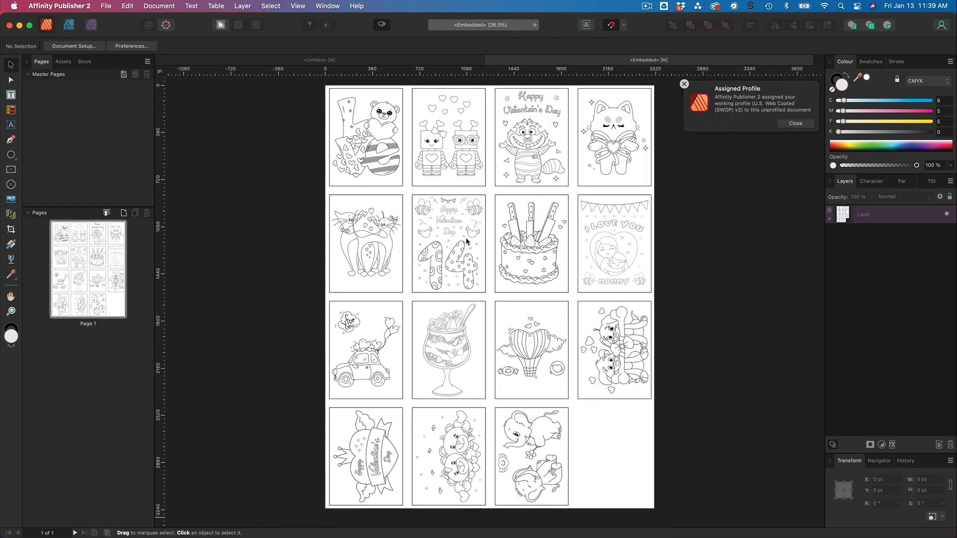
# Select a single curve in the embedded artwork to inspect it, then deselect.
pyautogui.scroll(5, 466, 242)
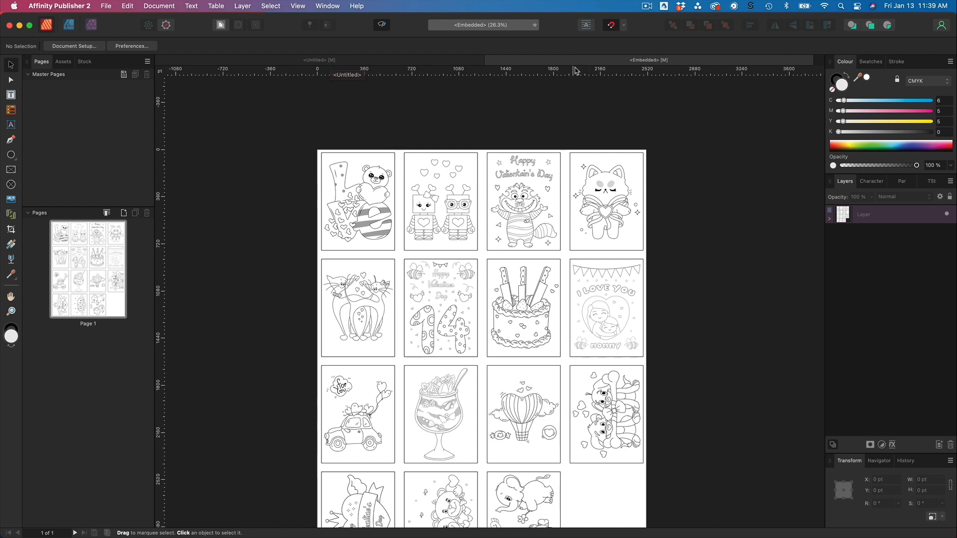
pyautogui.scroll(1, 467, 200)
pyautogui.click(420, 176)
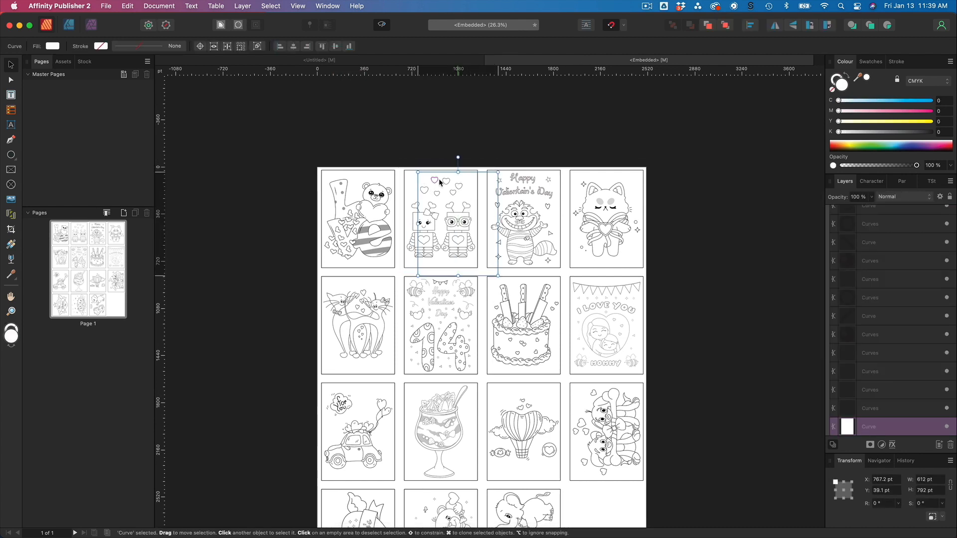
pyautogui.press('Escape')
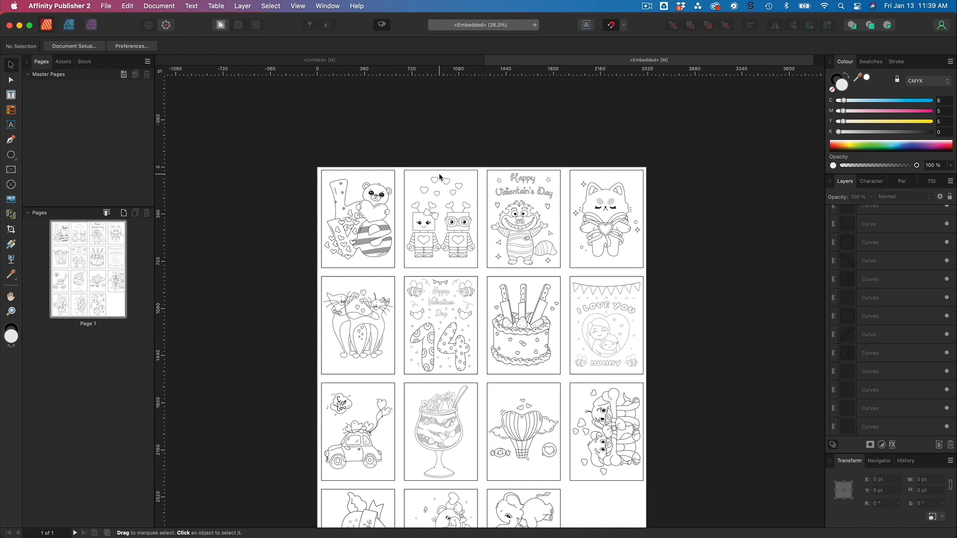
pyautogui.click(401, 171)
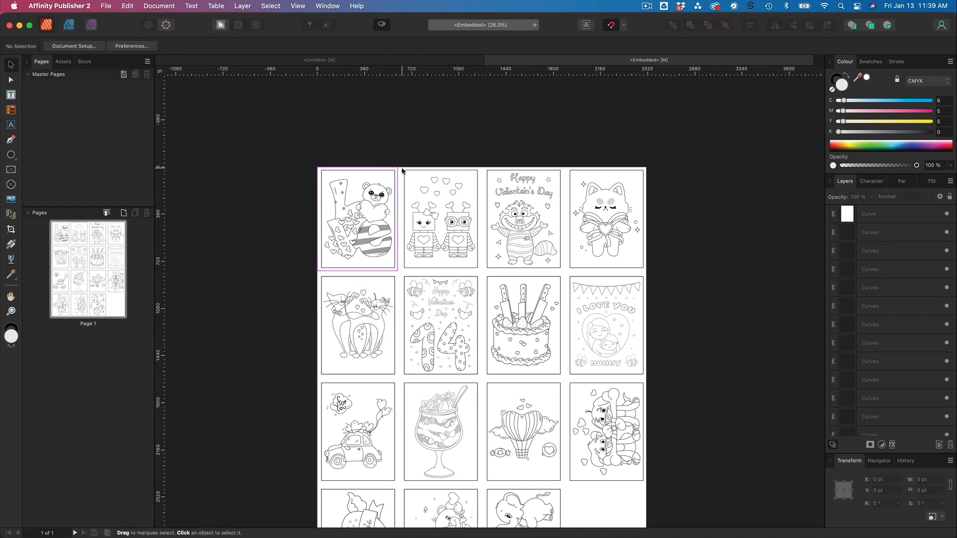
pyautogui.click(417, 183)
pyautogui.moveTo(418, 183); pyautogui.dragTo(425, 193)
pyautogui.press('super+z')
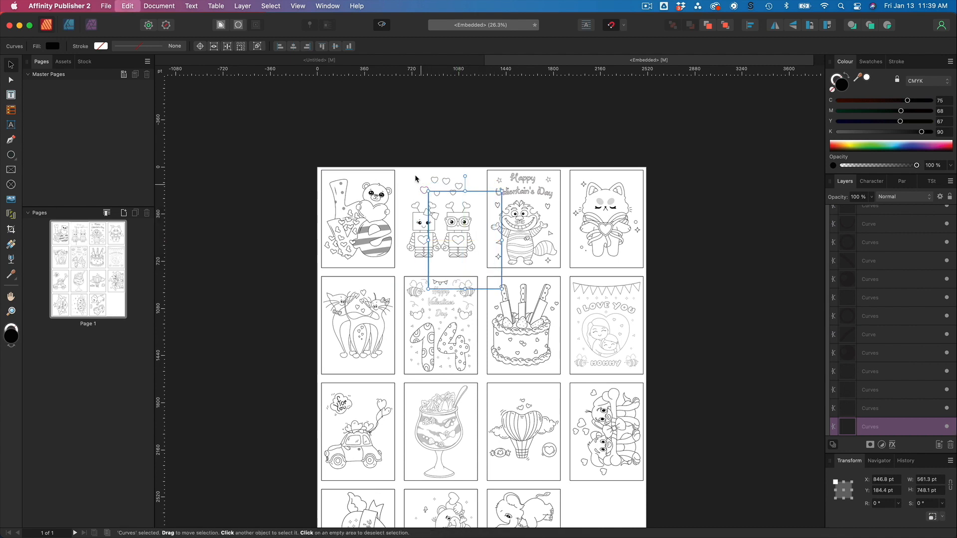
# Select the robot couple coloring page in the embedded artwork and paste it onto the Pages 2,3 spread.
pyautogui.moveTo(400, 161); pyautogui.dragTo(480, 270)
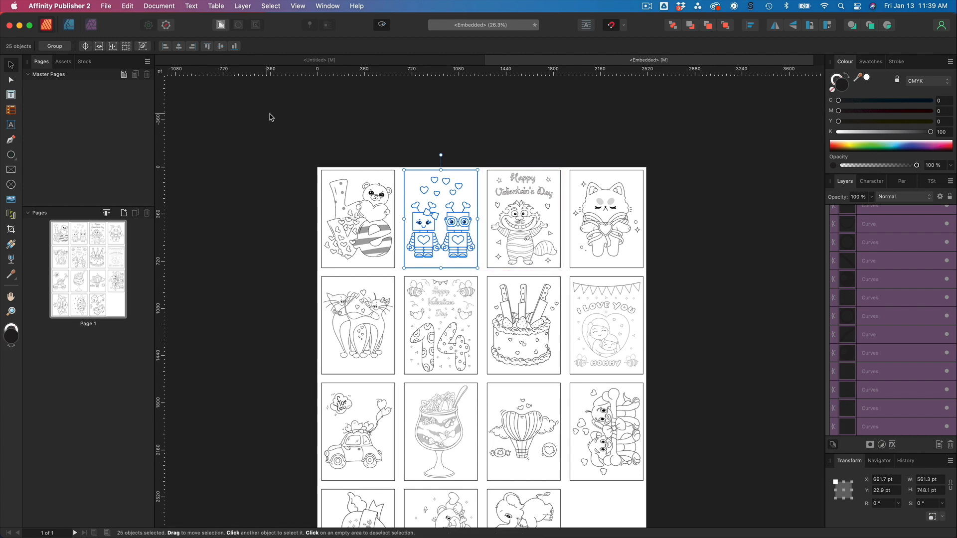
pyautogui.click(389, 63)
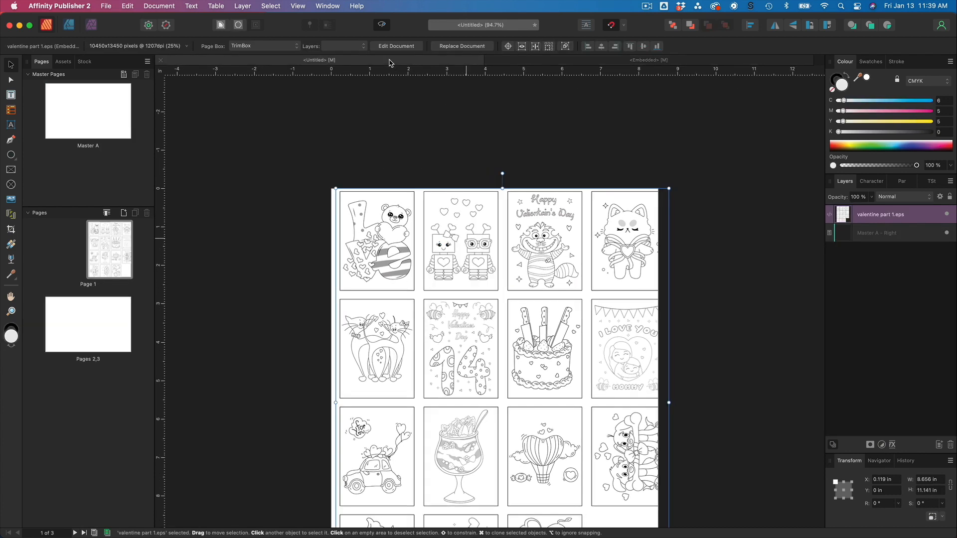
pyautogui.click(75, 324)
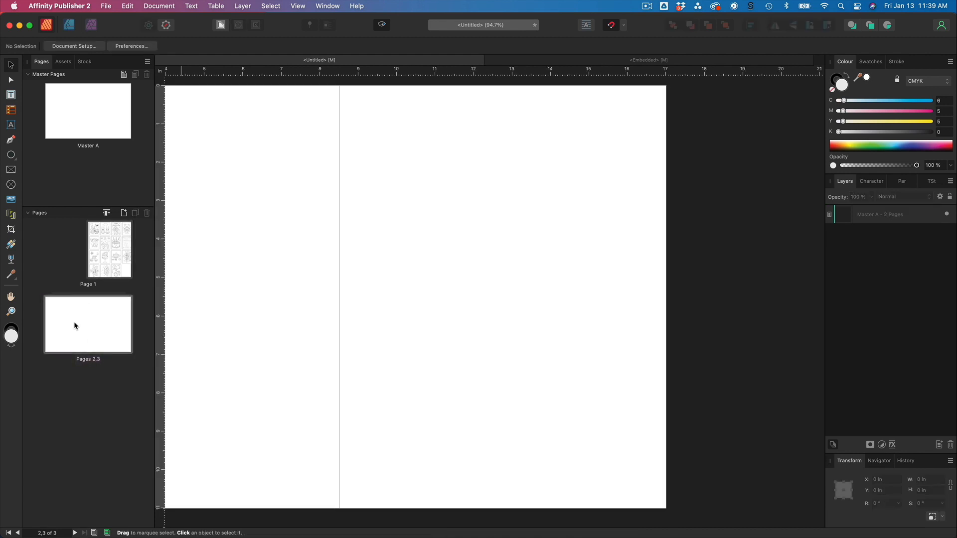
pyautogui.press('super+v')
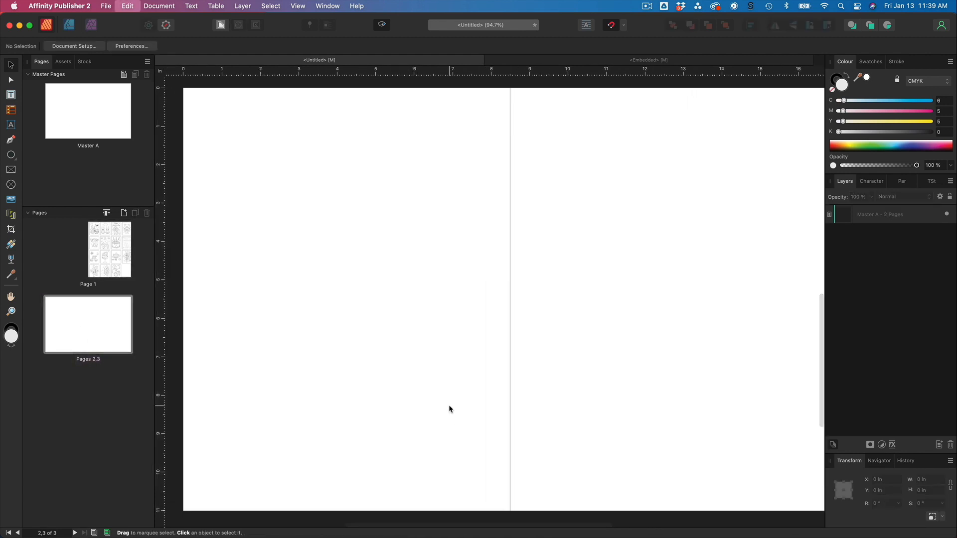
pyautogui.moveTo(784, 319); pyautogui.dragTo(446, 319)
pyautogui.press('super+minus')
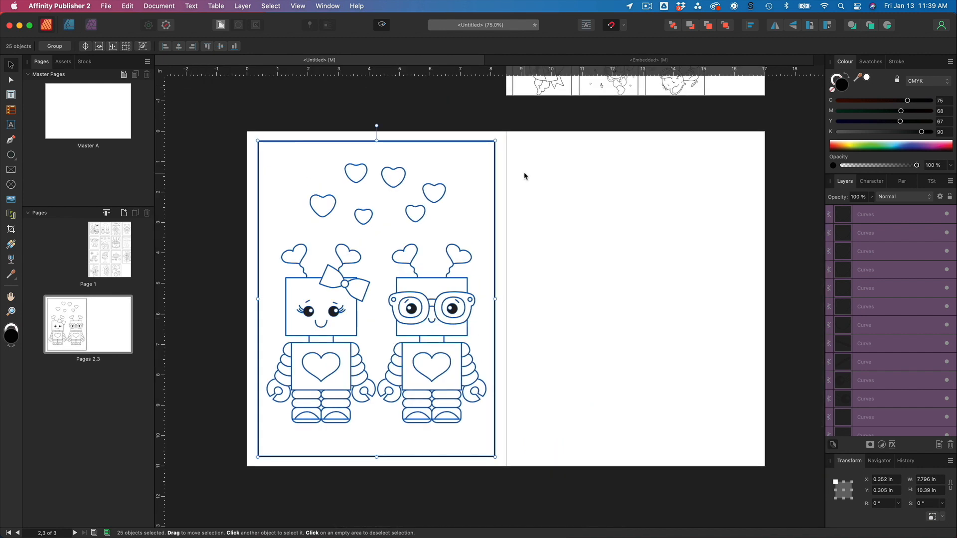
# Show the margins and resize the pasted robot artwork to fit inside the left page's margins.
pyautogui.click(298, 6)
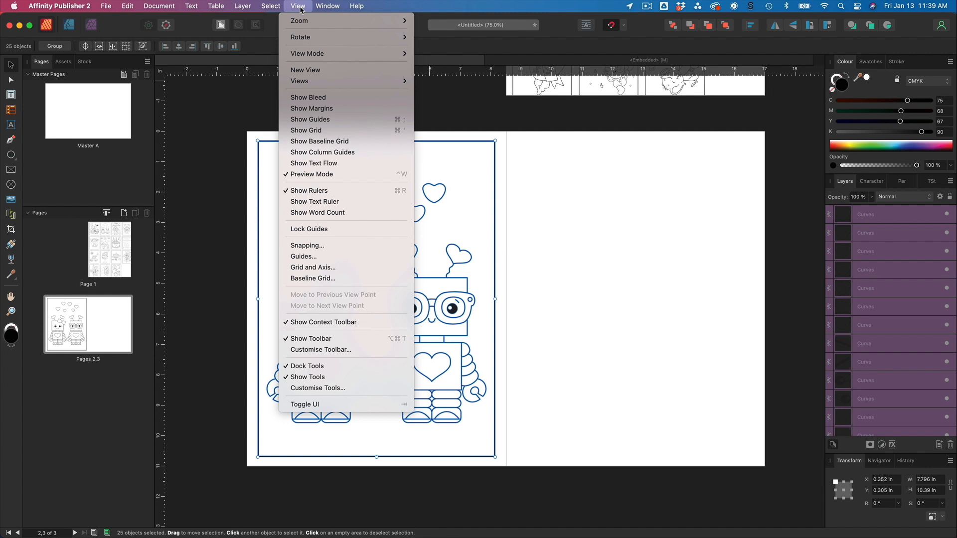
pyautogui.click(321, 108)
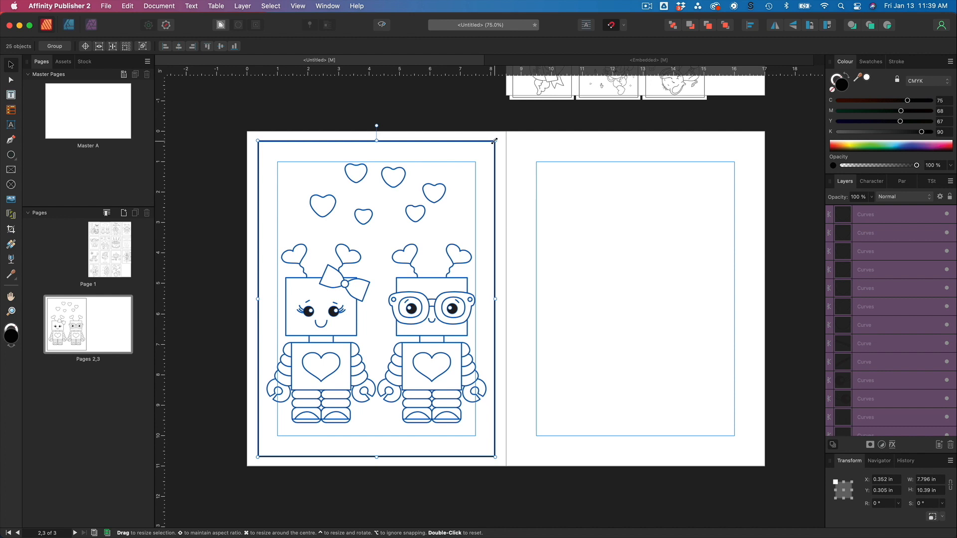
pyautogui.moveTo(492, 143); pyautogui.dragTo(467, 162)
pyautogui.moveTo(414, 209); pyautogui.dragTo(430, 207)
pyautogui.moveTo(495, 452); pyautogui.dragTo(478, 437)
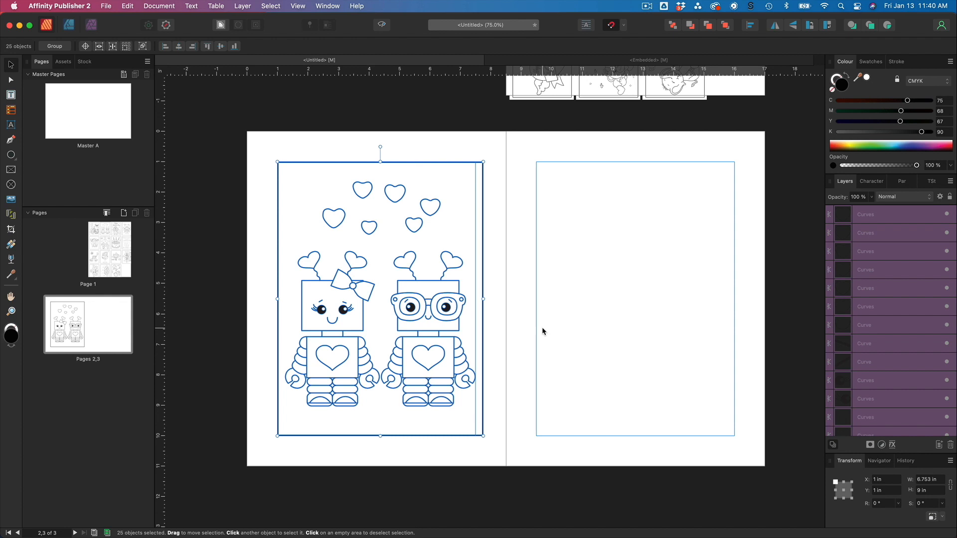
# Move the robot artwork lower on the left page and center it horizontally.
pyautogui.moveTo(379, 284); pyautogui.dragTo(367, 312)
pyautogui.click(663, 335)
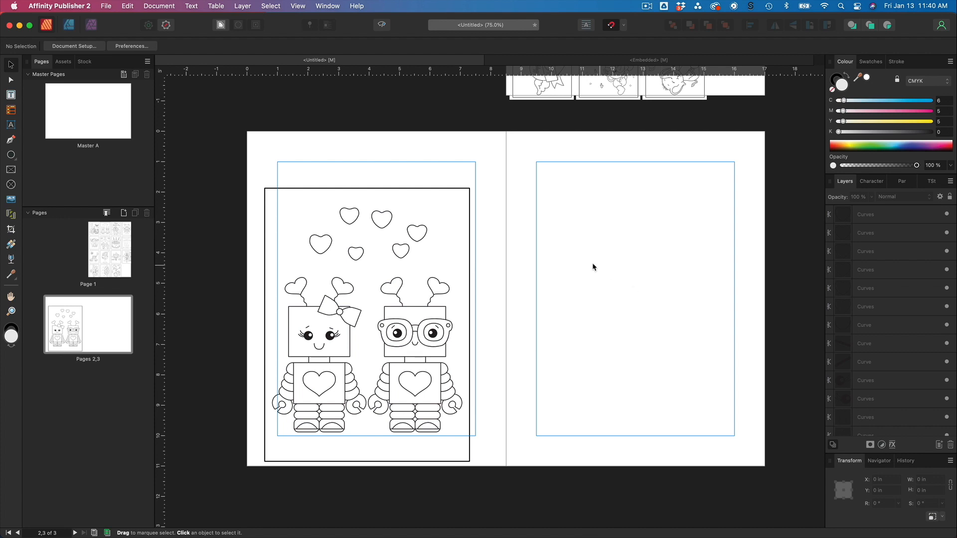
pyautogui.click(439, 189)
pyautogui.moveTo(439, 190); pyautogui.dragTo(431, 190)
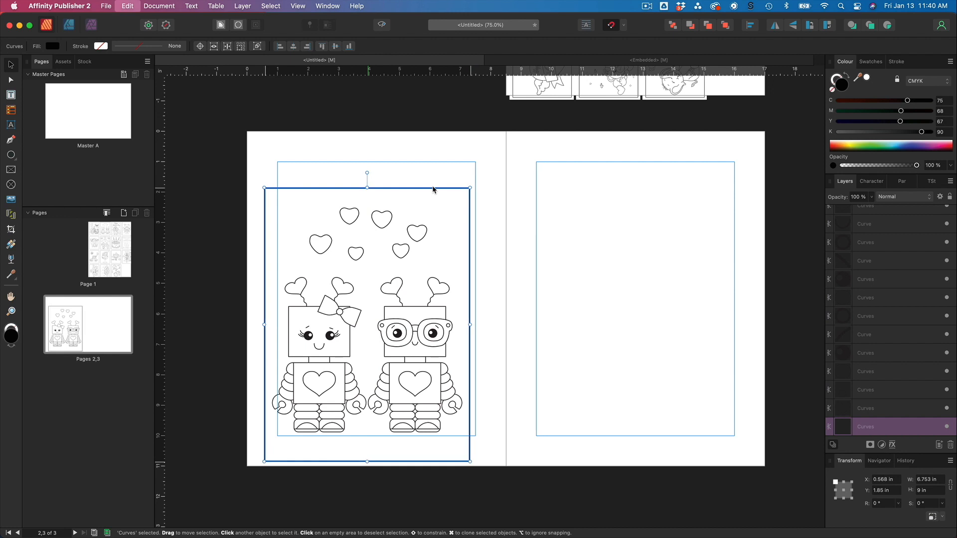
pyautogui.moveTo(237, 171); pyautogui.dragTo(507, 489)
pyautogui.moveTo(436, 372); pyautogui.dragTo(442, 371)
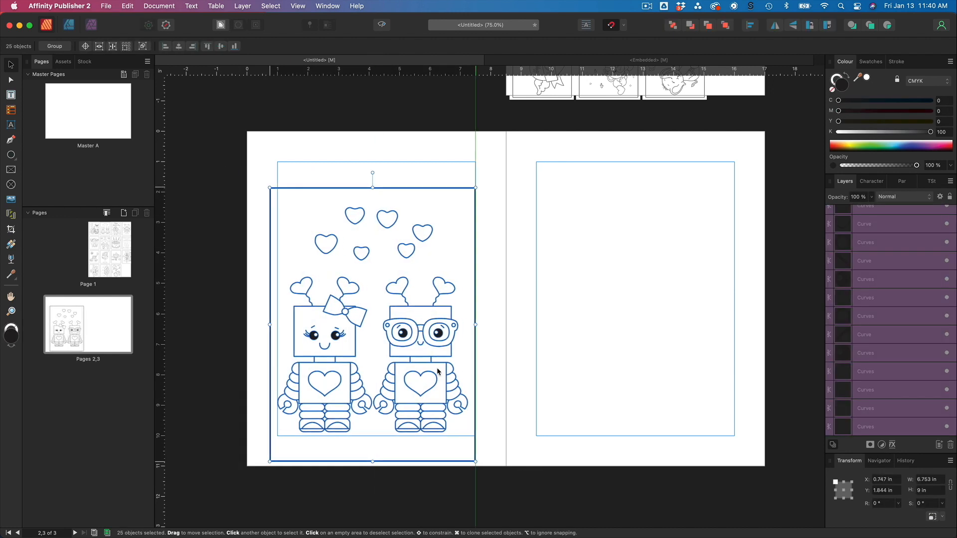
pyautogui.moveTo(347, 423); pyautogui.dragTo(350, 423)
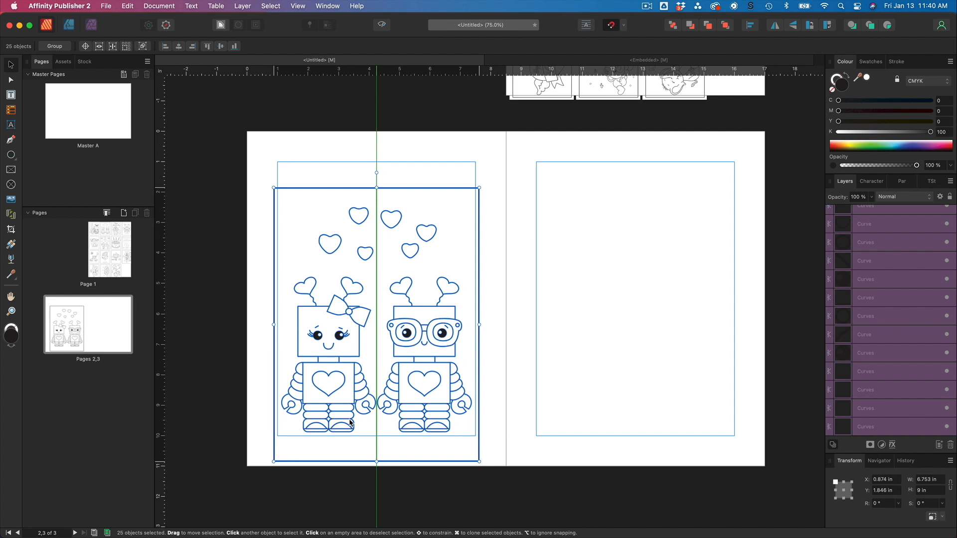
# Shorten the page's border rectangle from the bottom to about 8.3 in tall.
pyautogui.click(530, 432)
pyautogui.click(391, 463)
pyautogui.moveTo(376, 461); pyautogui.dragTo(375, 441)
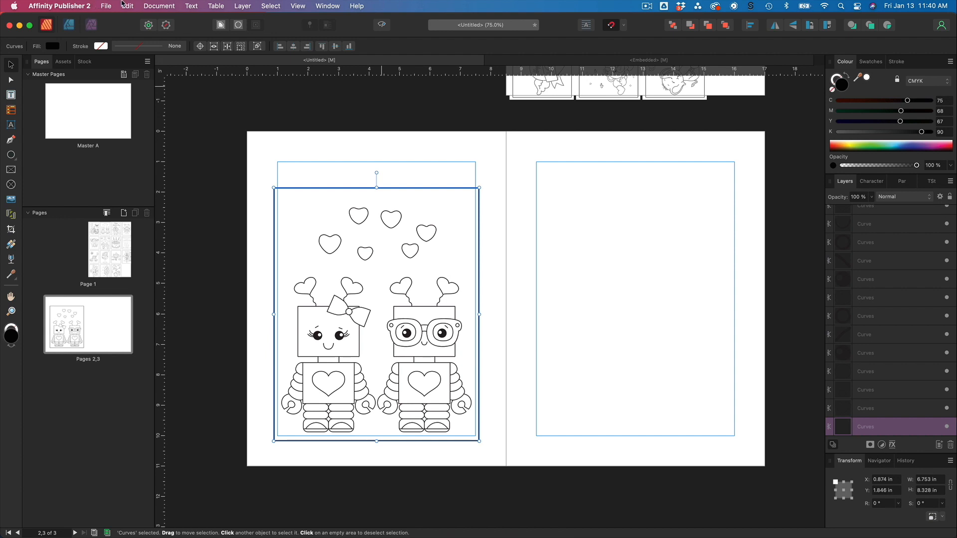
# Set all document margins to 0.5 in through Document Setup.
pyautogui.click(159, 8)
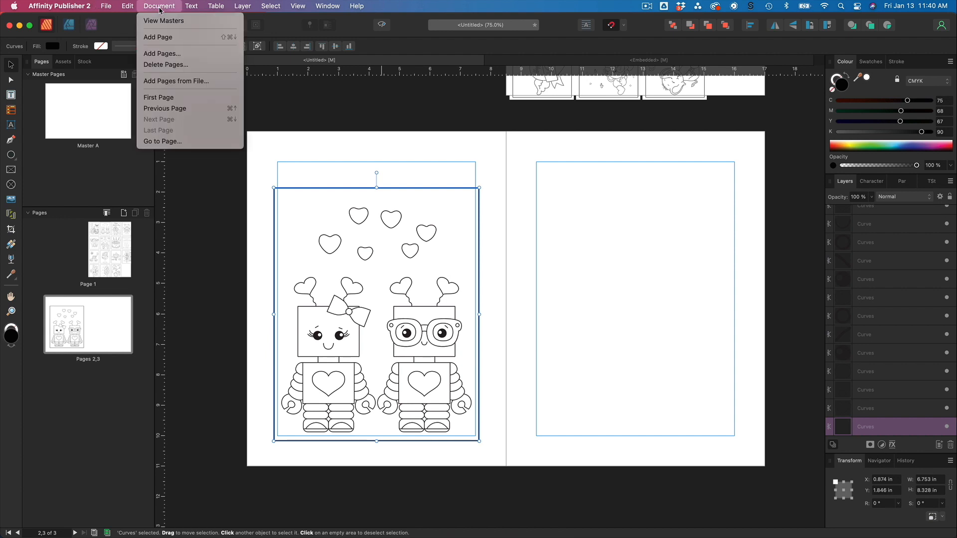
pyautogui.moveTo(114, 9)
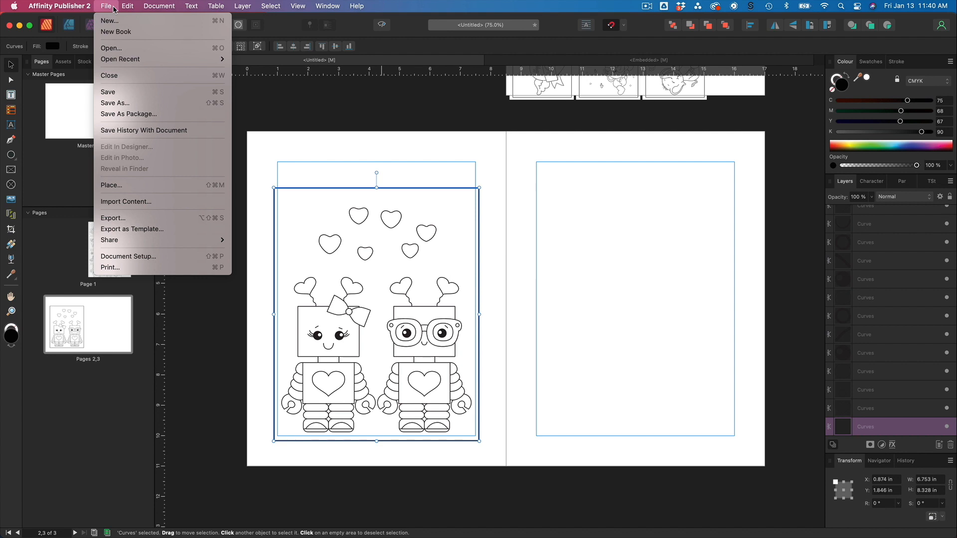
pyautogui.click(144, 258)
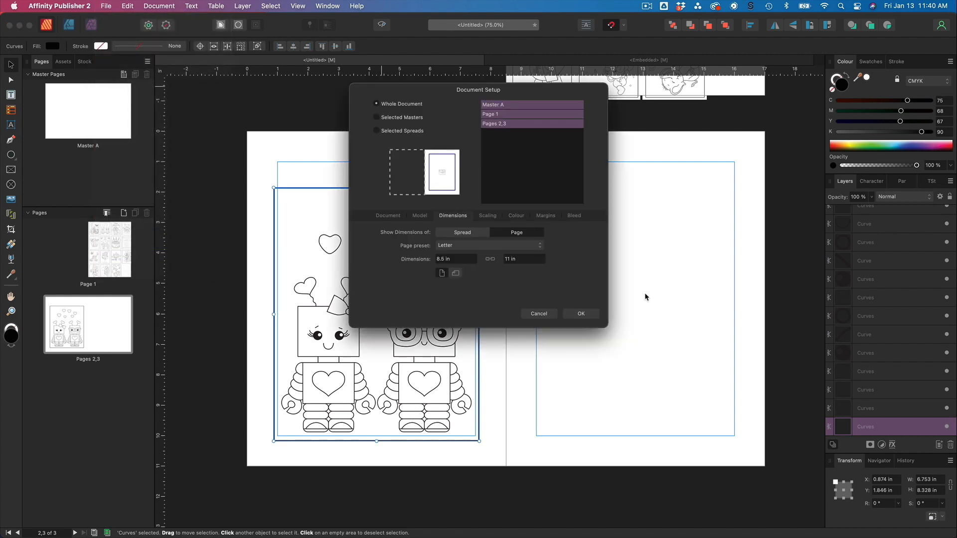
pyautogui.click(551, 218)
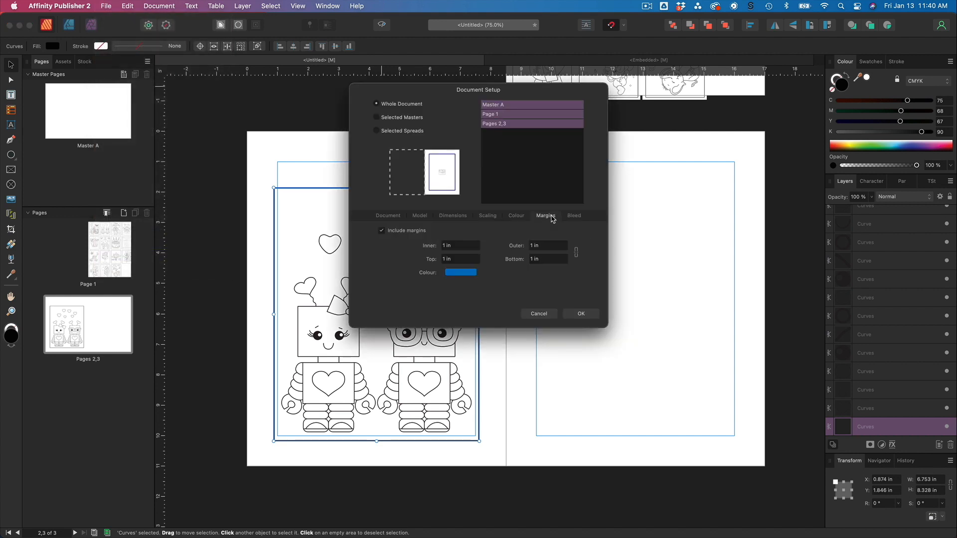
pyautogui.click(457, 245)
pyautogui.press('BackSpace')
pyautogui.press('Tab')
pyautogui.write('0.')
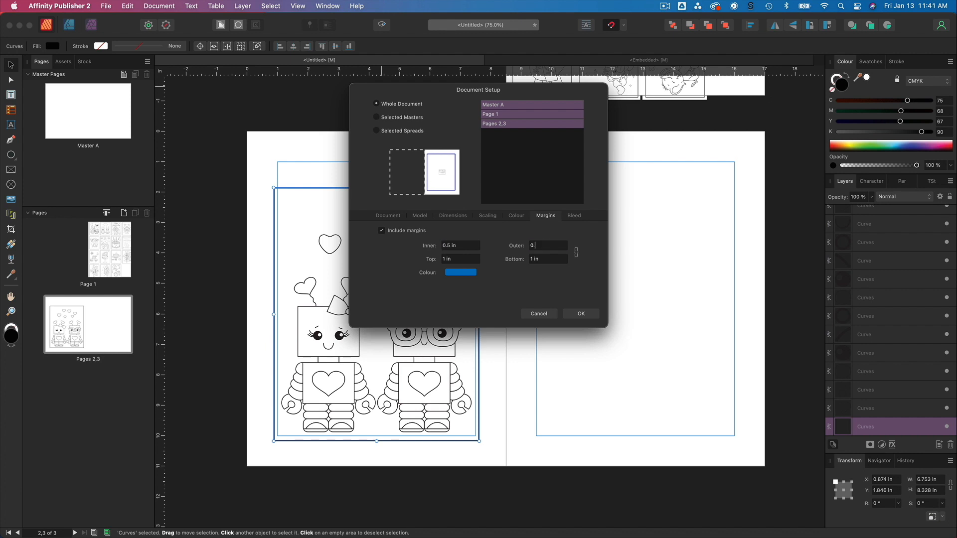
pyautogui.press('Tab')
pyautogui.write('0.5')
pyautogui.press('Tab')
pyautogui.write('0.')
pyautogui.click(579, 314)
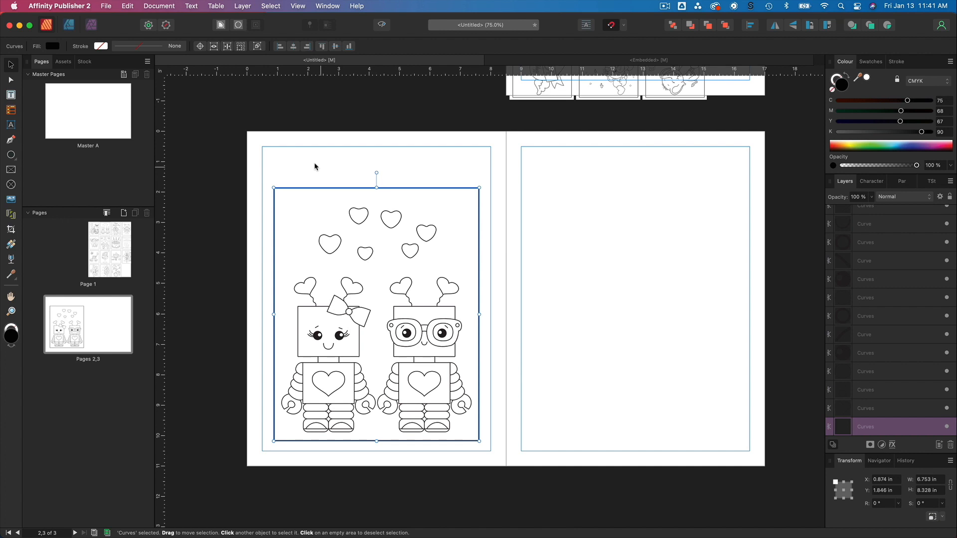
# Stretch the border rectangle to the left page's side margins and raise its top edge, leaving room for a title.
pyautogui.moveTo(397, 245); pyautogui.dragTo(397, 255)
pyautogui.click(531, 241)
pyautogui.click(309, 203)
pyautogui.moveTo(376, 197); pyautogui.dragTo(374, 191)
pyautogui.moveTo(274, 322); pyautogui.dragTo(263, 322)
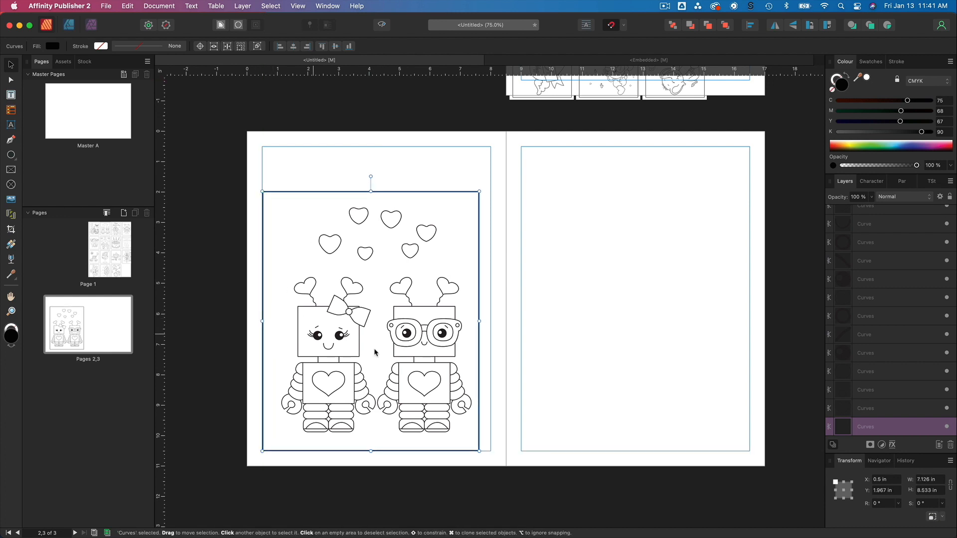
pyautogui.moveTo(478, 321); pyautogui.dragTo(491, 321)
pyautogui.click(584, 313)
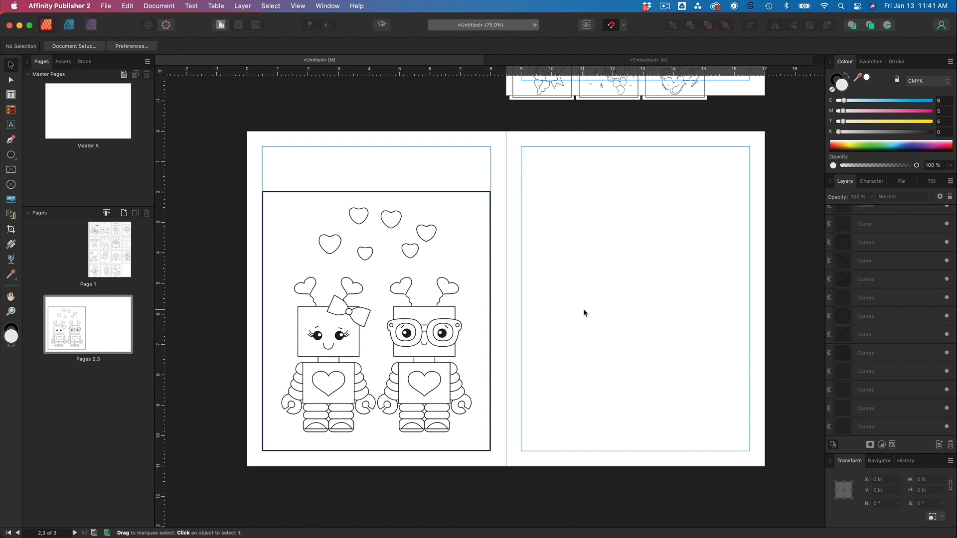
pyautogui.click(389, 194)
pyautogui.moveTo(376, 191); pyautogui.dragTo(376, 176)
pyautogui.click(647, 204)
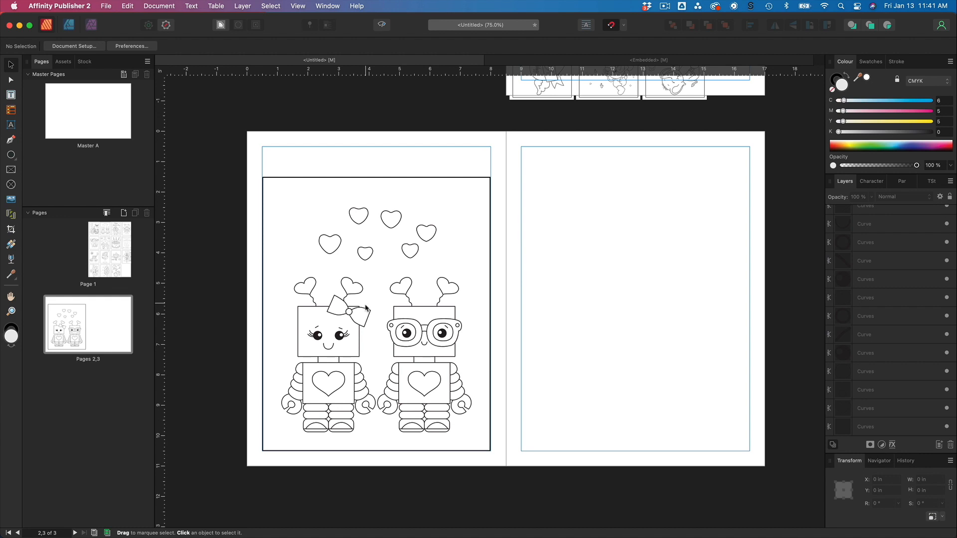
# Duplicate the framed robot artwork onto the right page of the spread.
pyautogui.moveTo(255, 164); pyautogui.dragTo(513, 474)
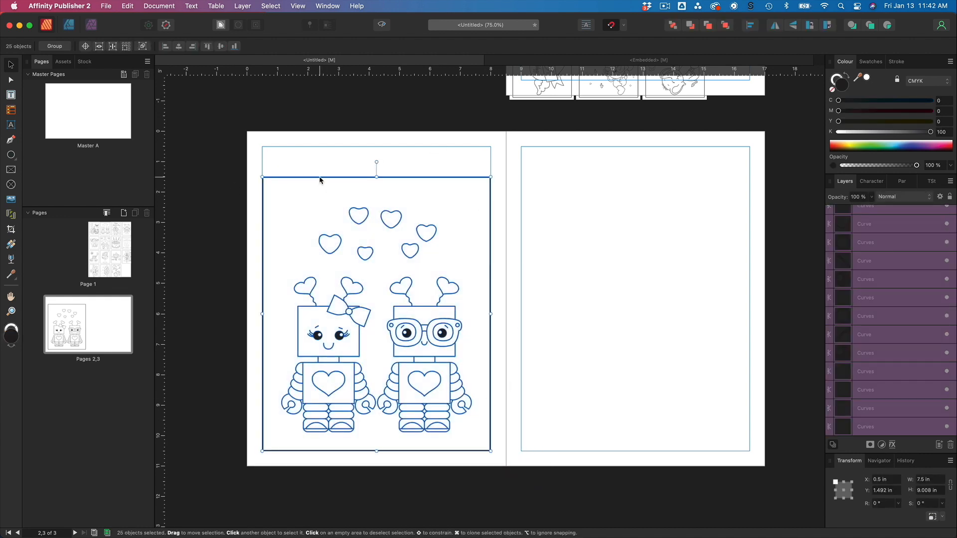
pyautogui.moveTo(320, 181); pyautogui.dragTo(578, 189)
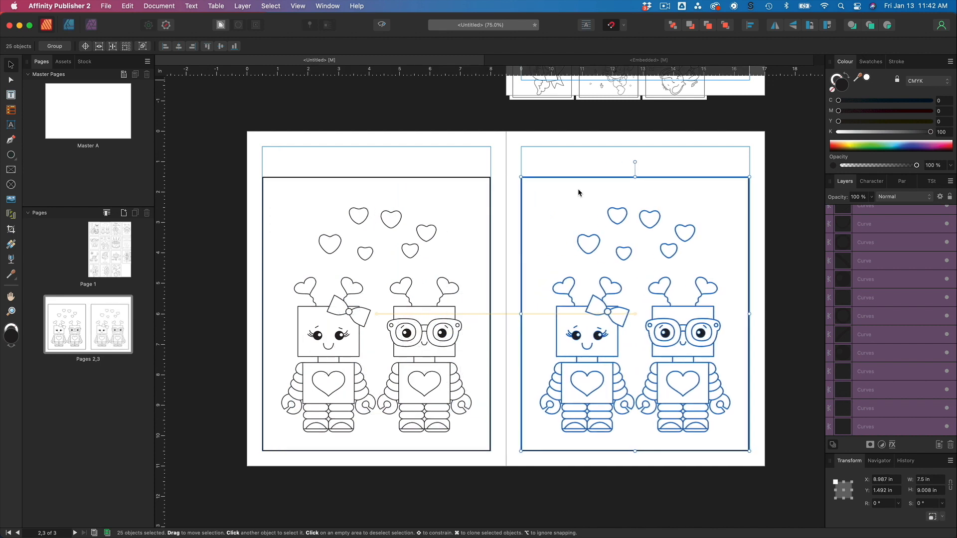
pyautogui.click(570, 163)
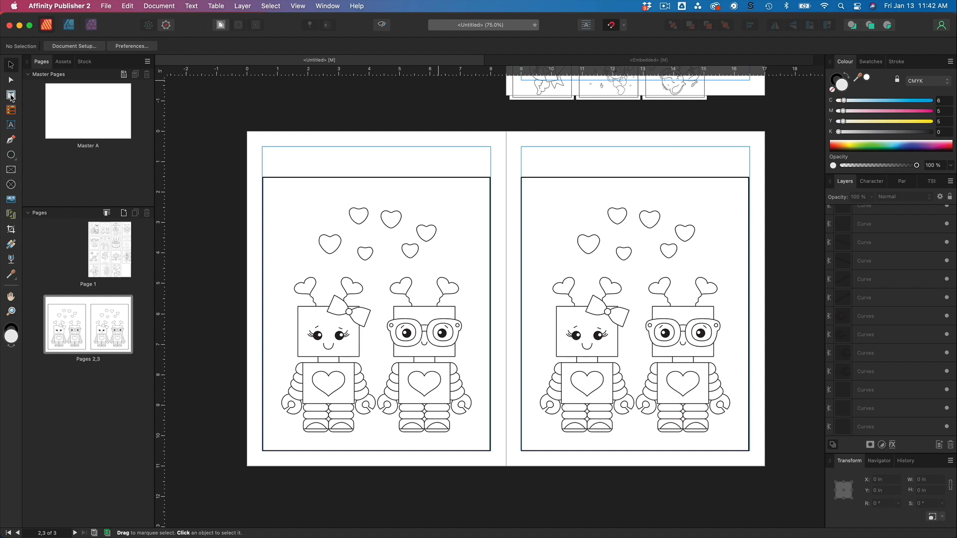
# Draw a text frame across the left page's top margin area and enter the title "Can you spot 5 differences?".
pyautogui.click(11, 95)
pyautogui.moveTo(263, 147); pyautogui.dragTo(489, 167)
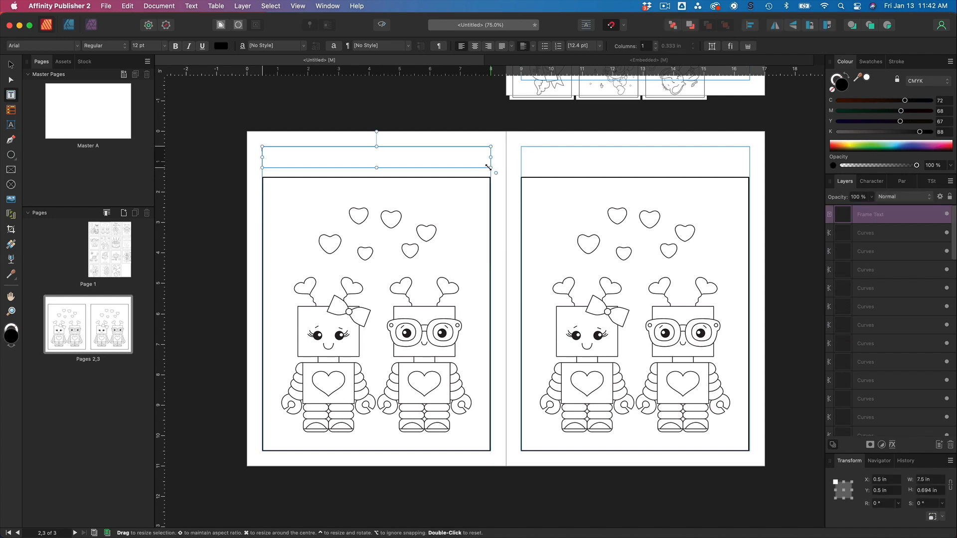
pyautogui.write('Can you spo')
pyautogui.write('t 5 difference')
pyautogui.write('s')
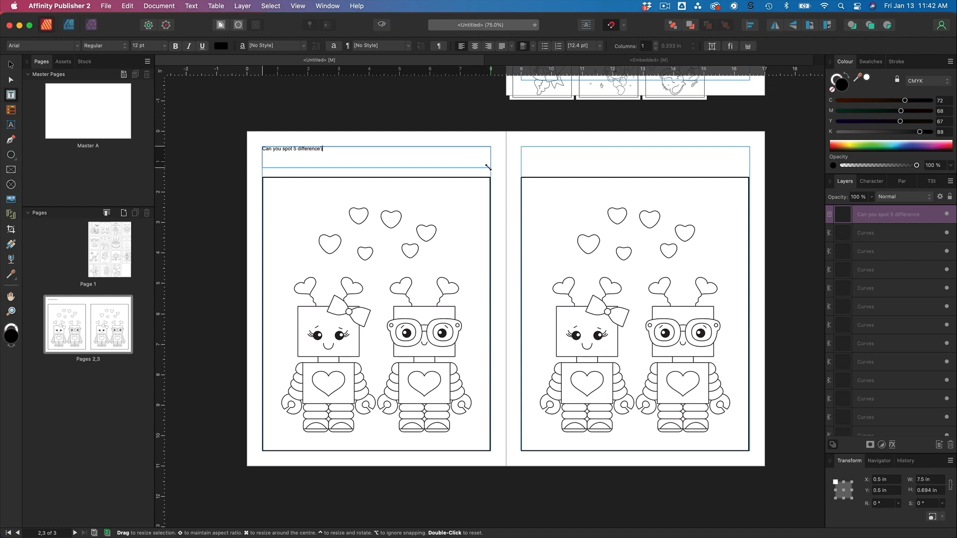
# Format the whole title in Chalkboard SE at 30 pt.
pyautogui.press('super+a')
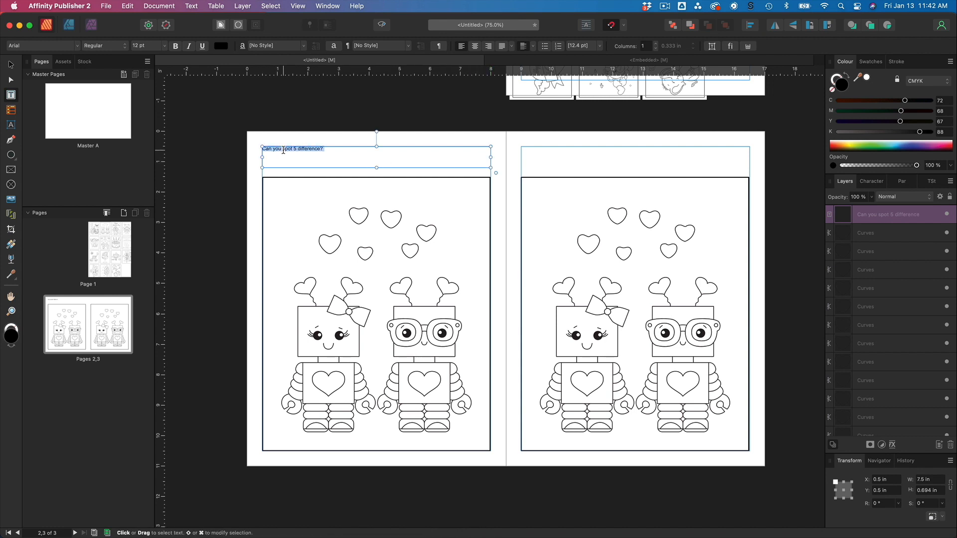
pyautogui.click(31, 46)
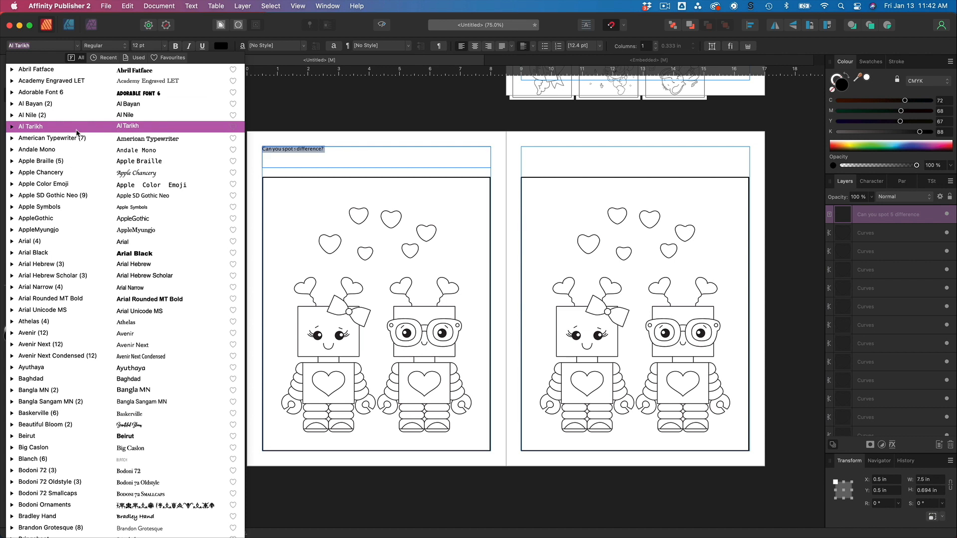
pyautogui.scroll(-10, 77, 132)
pyautogui.scroll(-5, 77, 132)
pyautogui.scroll(-7, 76, 130)
pyautogui.scroll(-5, 76, 129)
pyautogui.scroll(8, 76, 130)
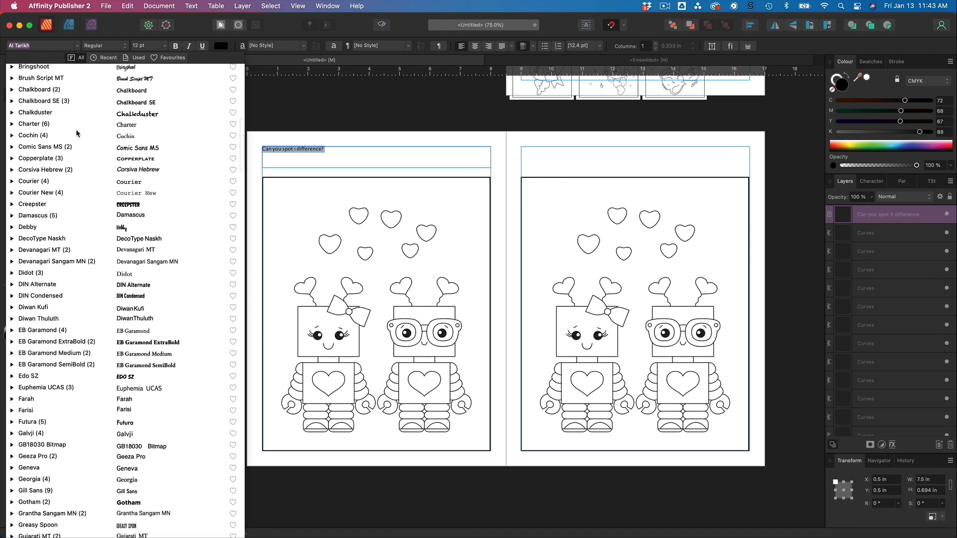
pyautogui.scroll(4, 76, 130)
pyautogui.click(76, 191)
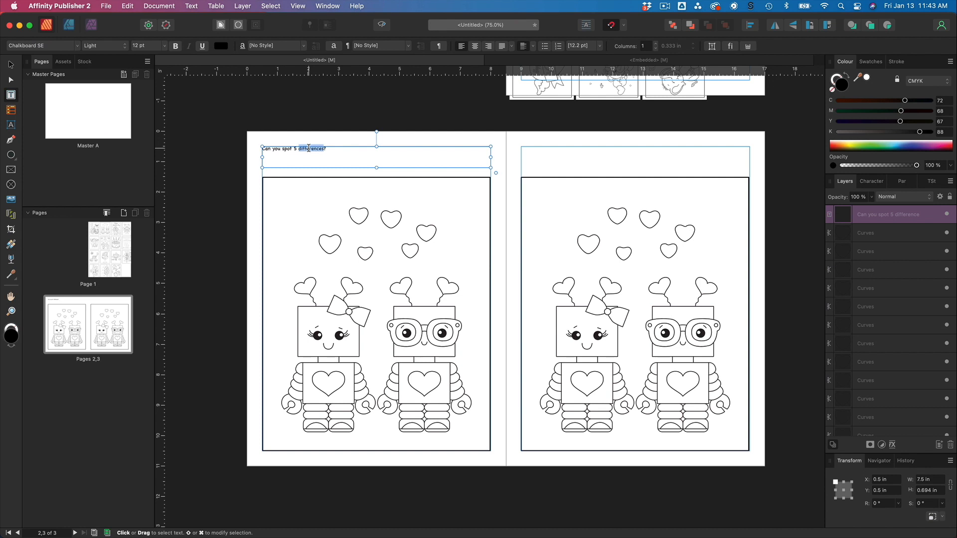
pyautogui.click(164, 45)
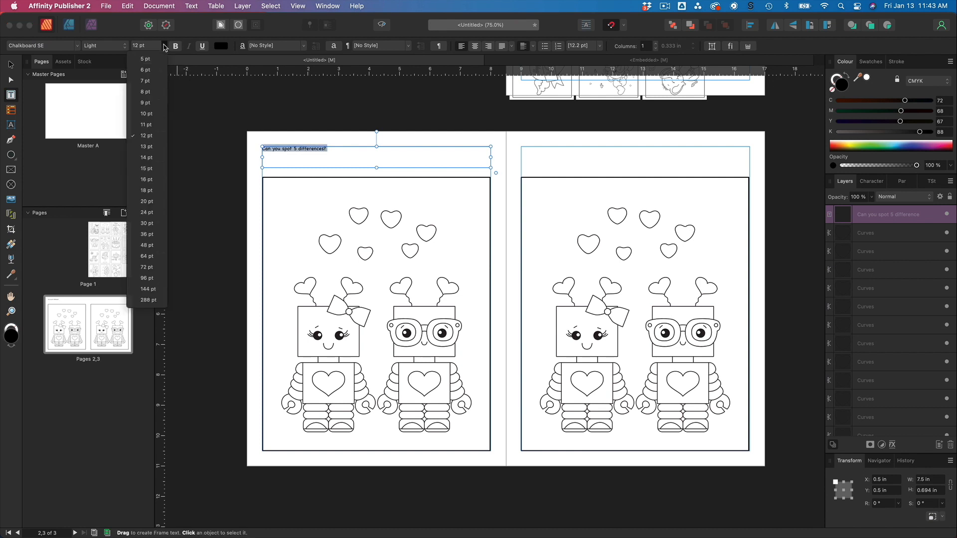
pyautogui.click(156, 224)
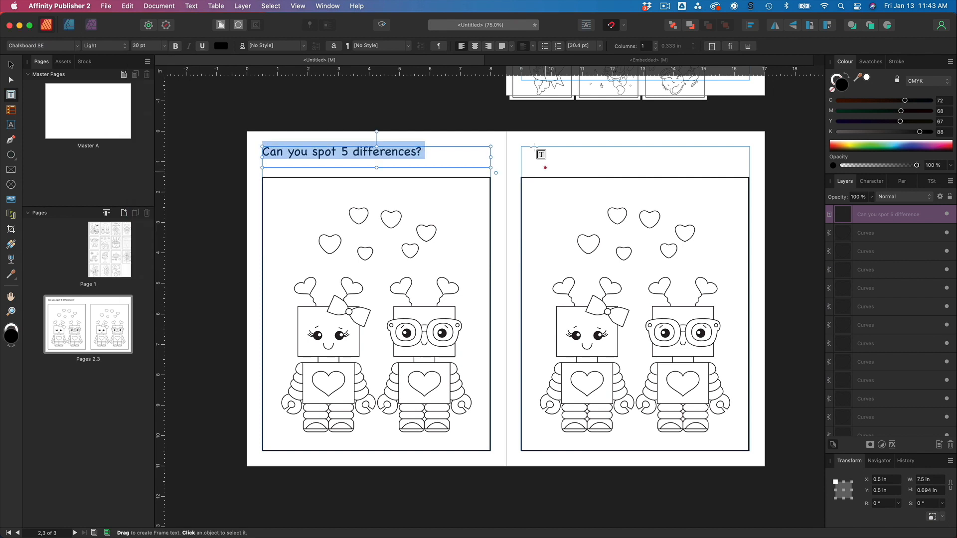
# Centre-align the title text in its frame and leave text editing.
pyautogui.click(475, 48)
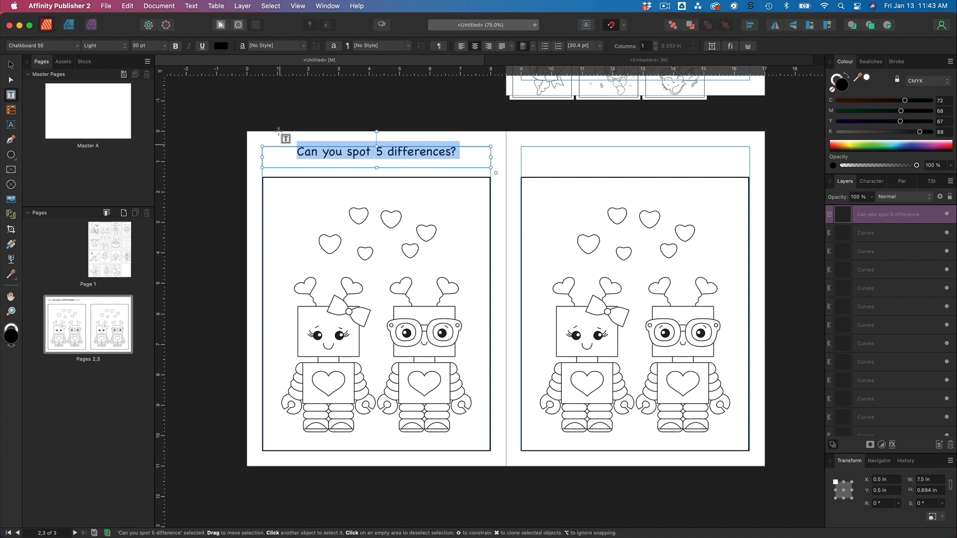
pyautogui.press('Escape')
pyautogui.press('Escape')
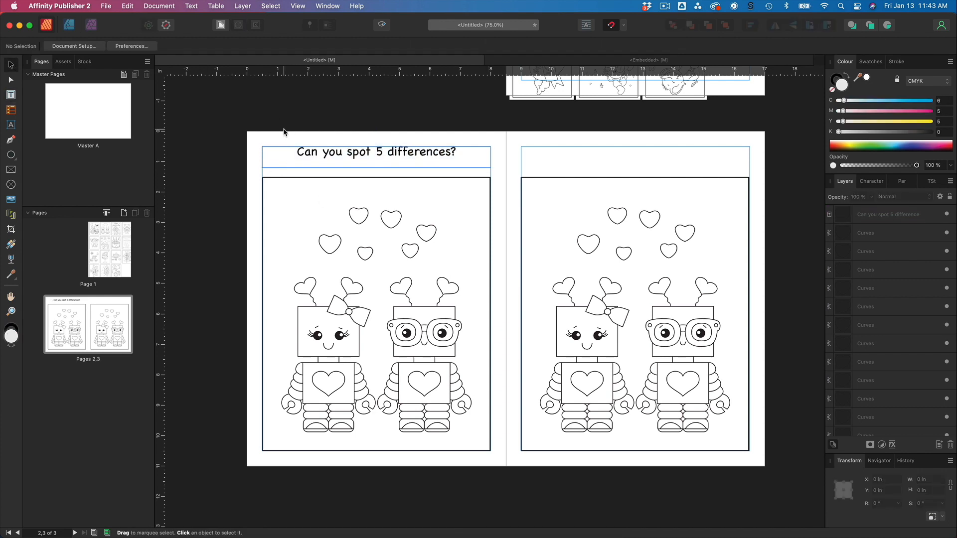
# Toggle off the guides and margins and switch the view to Preview Mode.
pyautogui.click(297, 6)
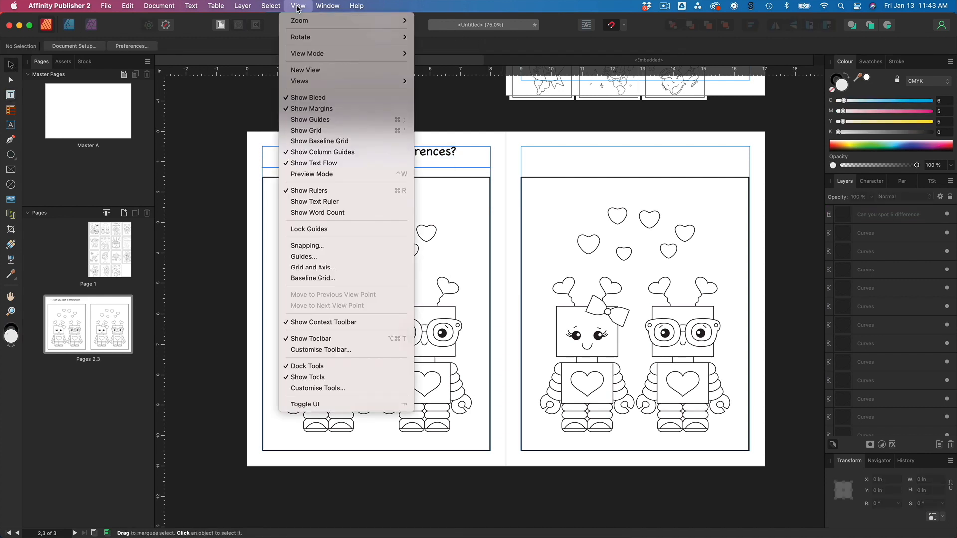
pyautogui.click(337, 119)
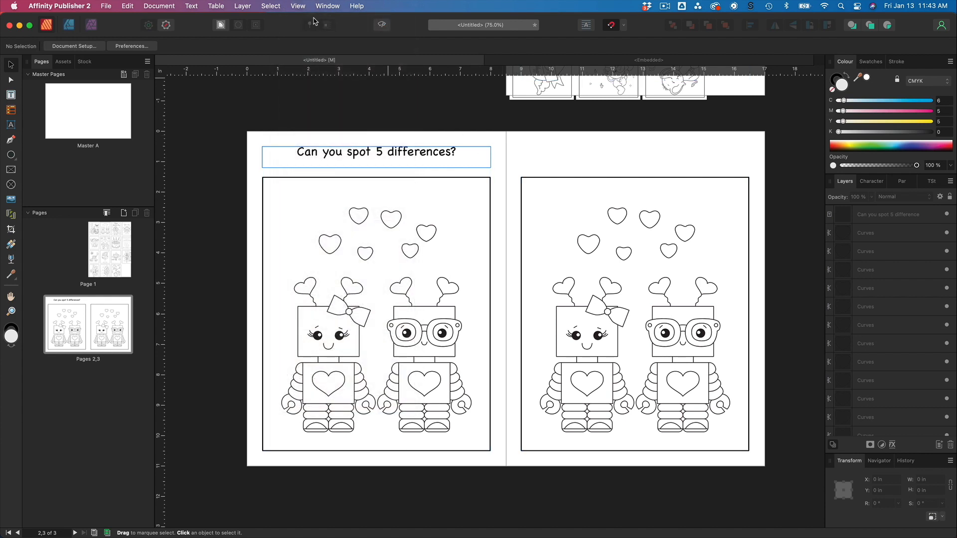
pyautogui.click(297, 7)
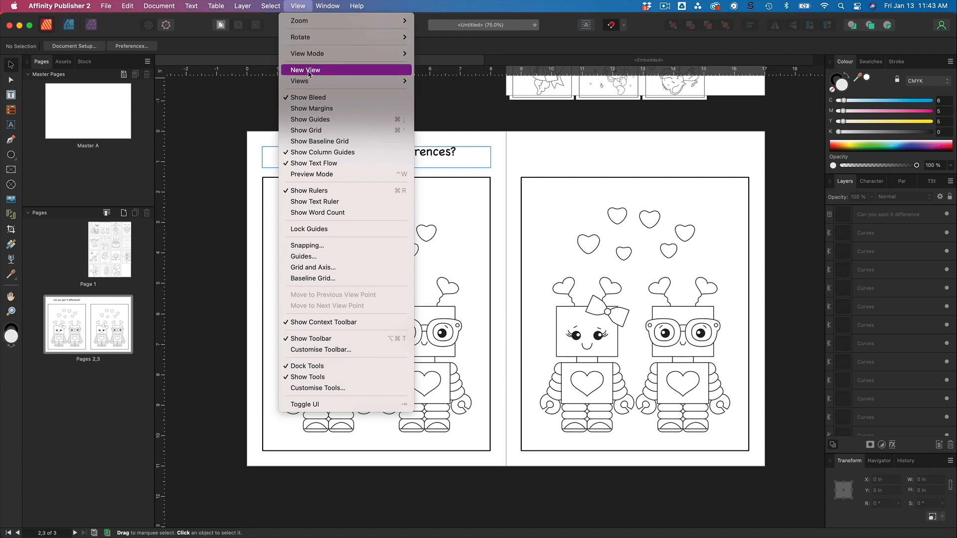
pyautogui.moveTo(308, 82)
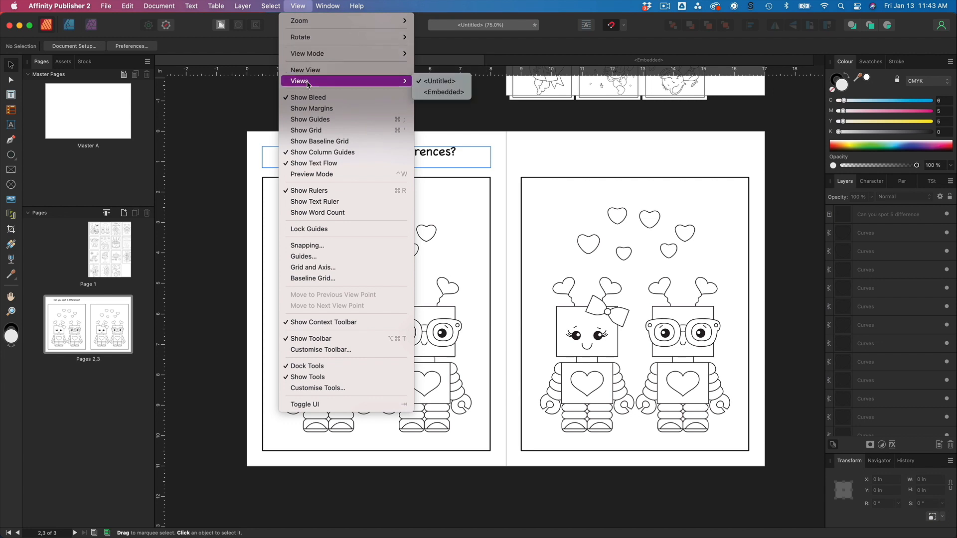
pyautogui.click(309, 108)
pyautogui.click(299, 6)
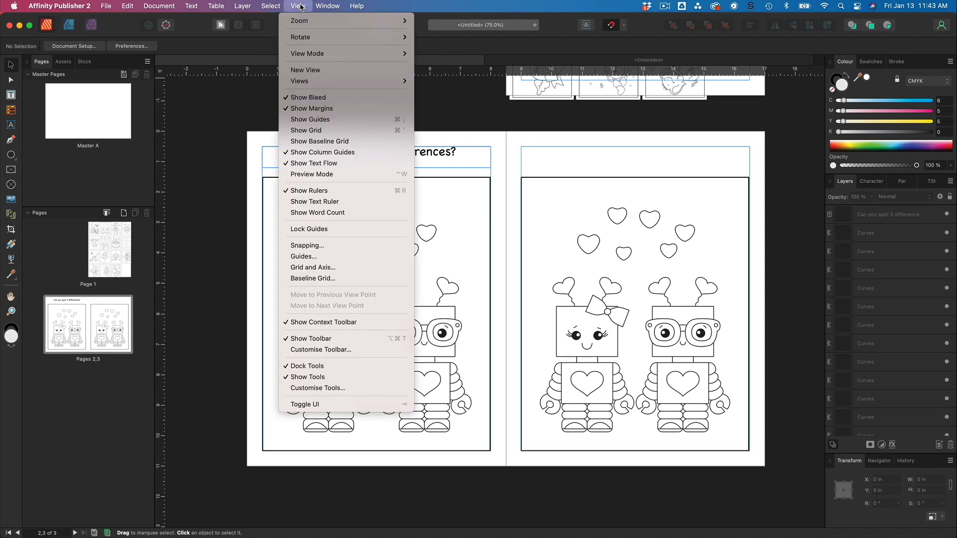
pyautogui.click(329, 175)
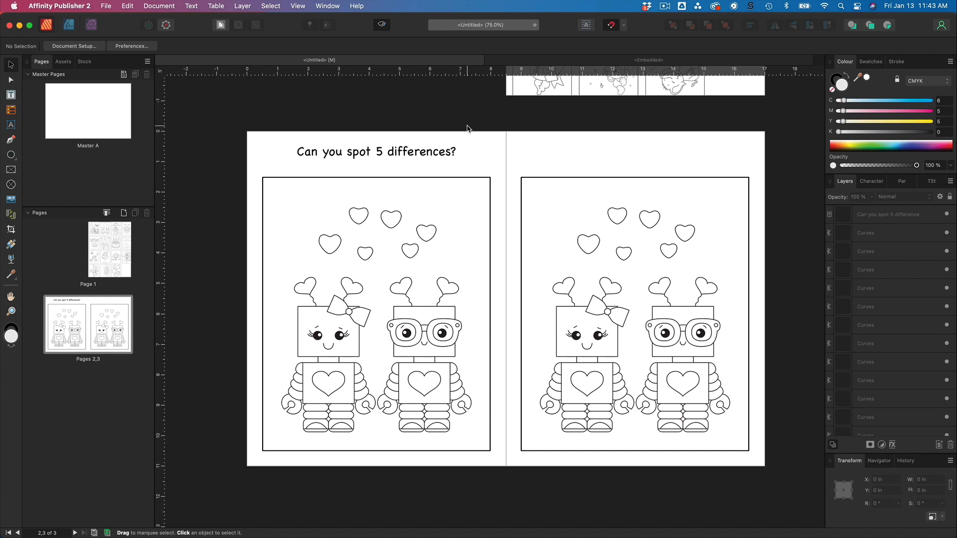
# Reposition the title frame slightly lower, to about 0.73 in from the top of the left page.
pyautogui.click(433, 155)
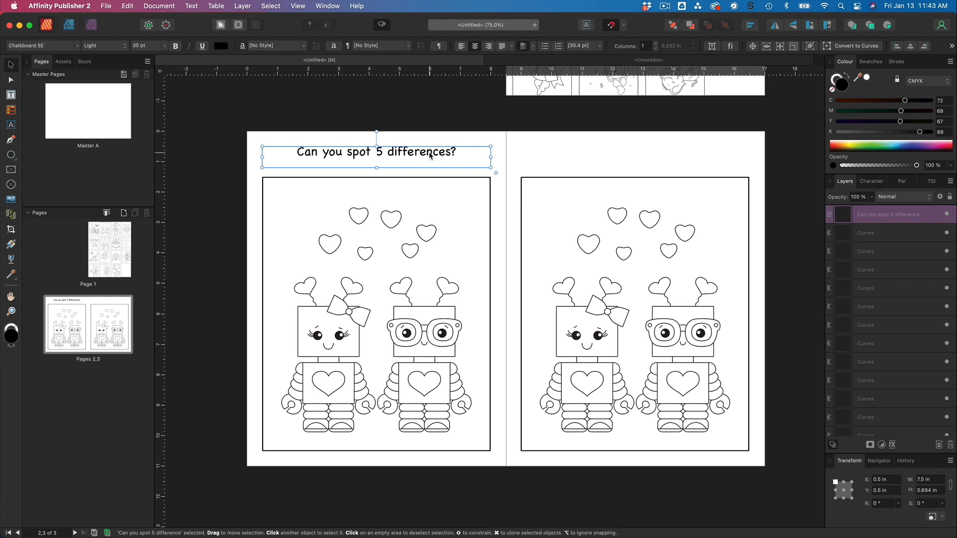
pyautogui.moveTo(429, 155); pyautogui.dragTo(430, 165)
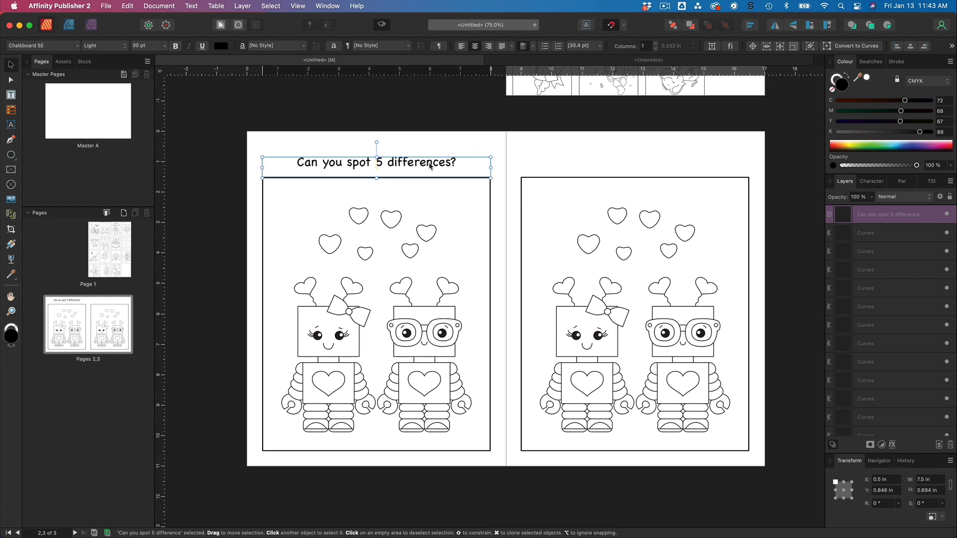
pyautogui.click(501, 136)
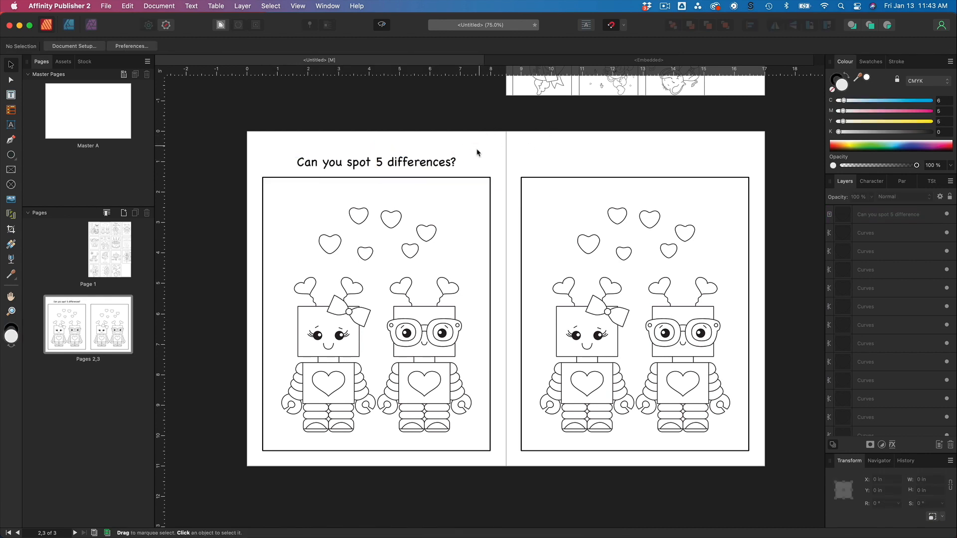
pyautogui.moveTo(447, 164); pyautogui.dragTo(447, 160)
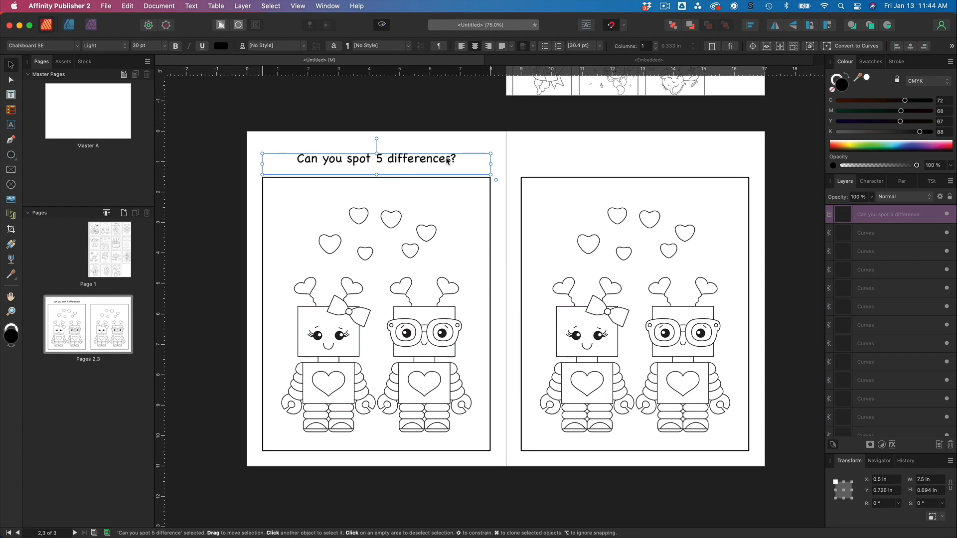
pyautogui.click(453, 119)
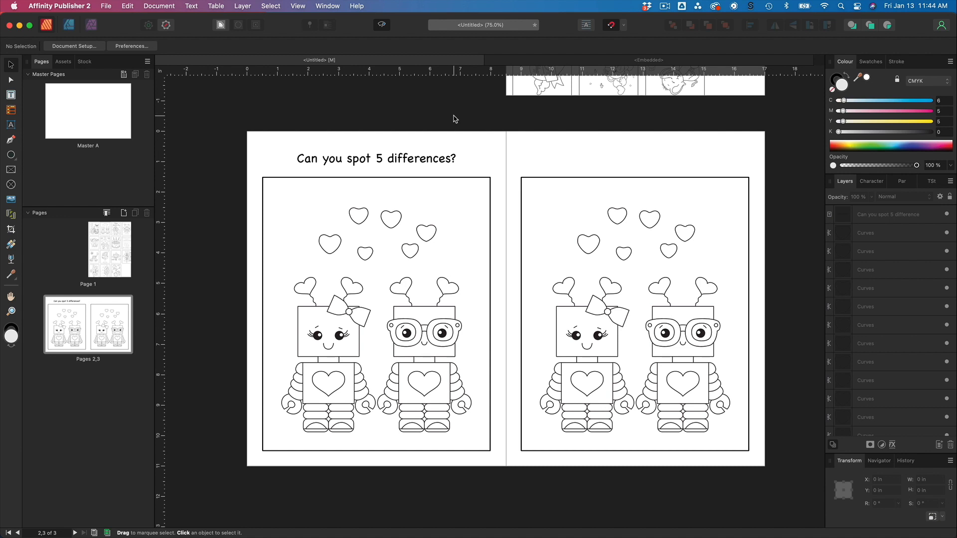
# Move one of the small hearts in the right-hand artwork down and toward the right edge of the frame.
pyautogui.hscroll(3, 420, 348)
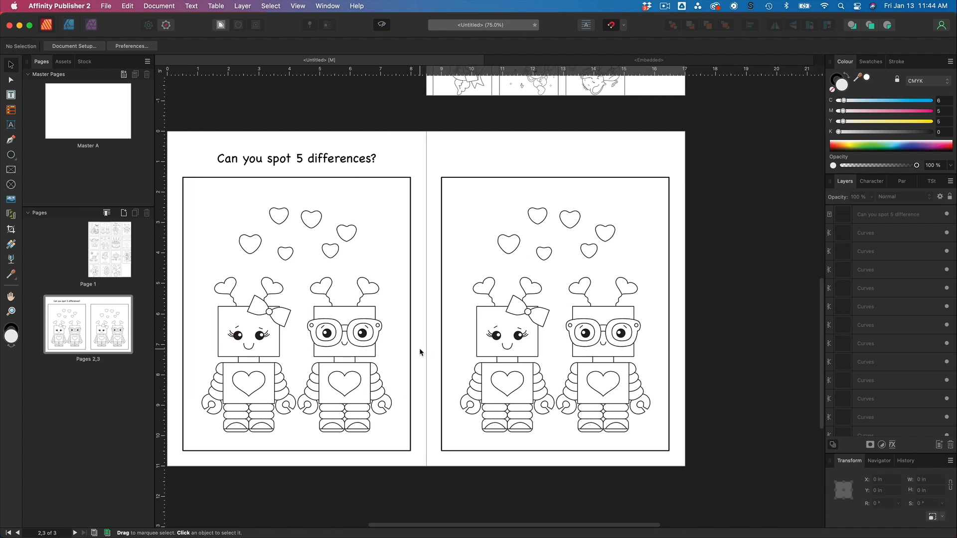
pyautogui.press('super+1')
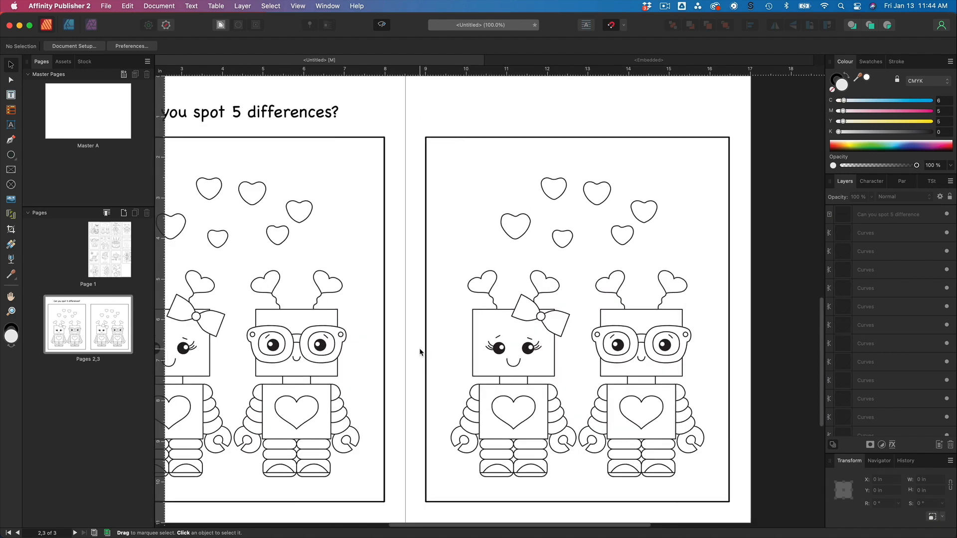
pyautogui.hscroll(2, 662, 186)
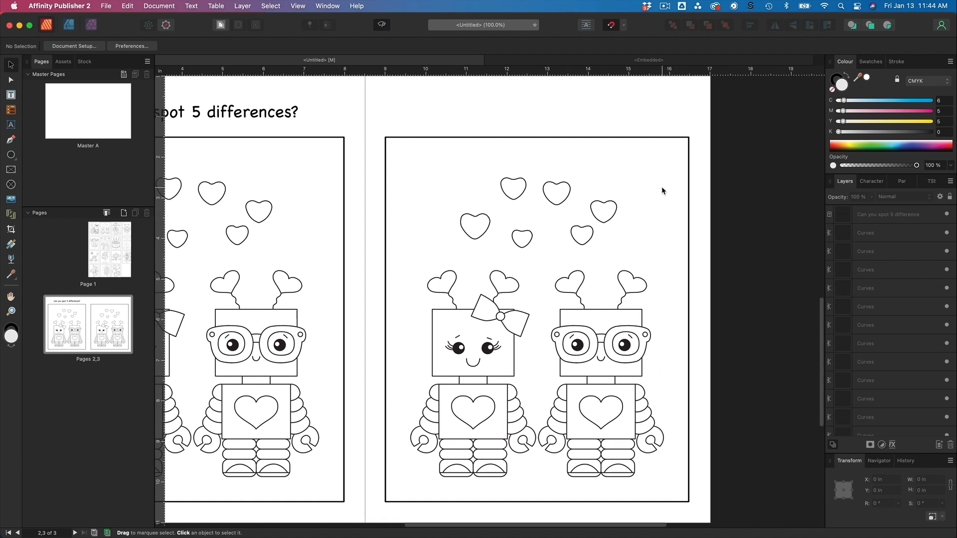
pyautogui.click(522, 195)
pyautogui.moveTo(522, 196); pyautogui.dragTo(652, 248)
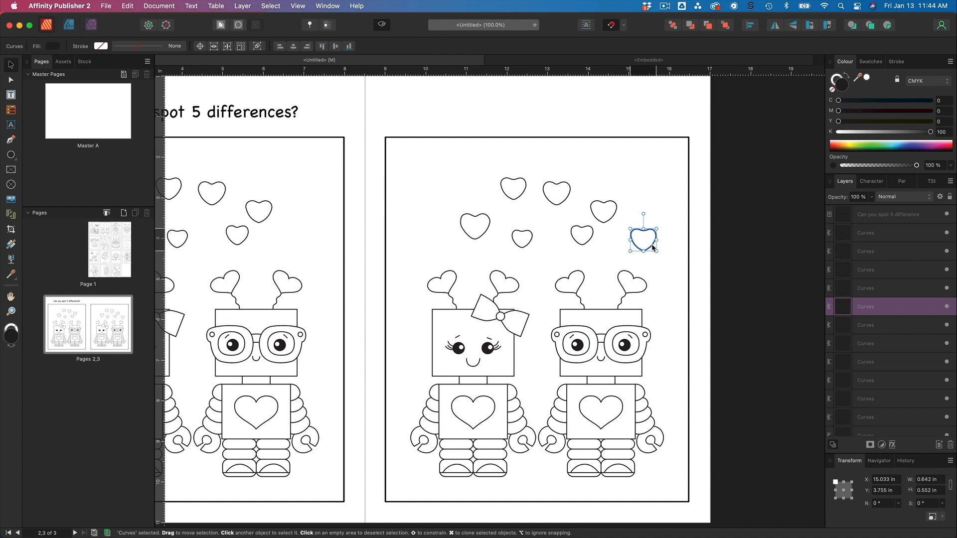
pyautogui.click(649, 178)
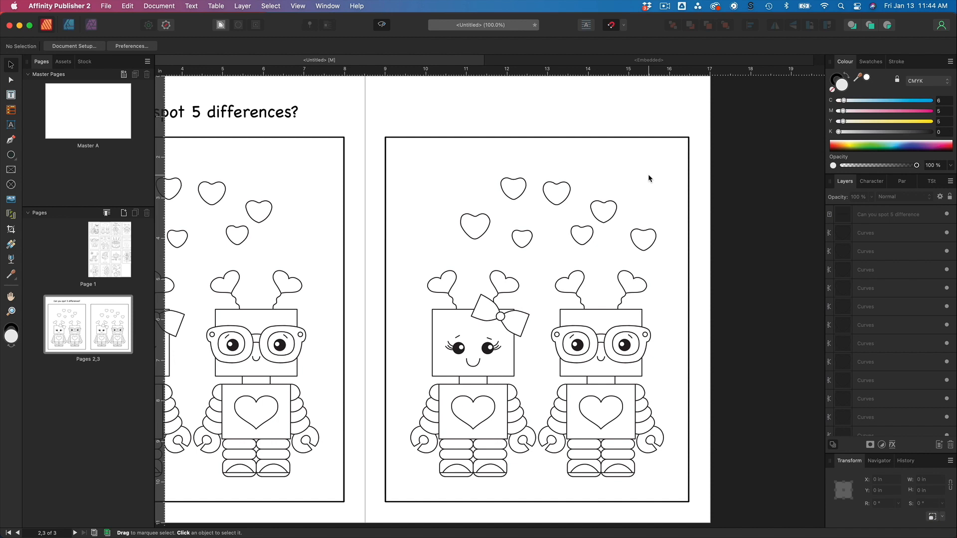
# Delete the heart on the chest of the glasses-wearing robot in the right-hand artwork.
pyautogui.hscroll(-5, 648, 177)
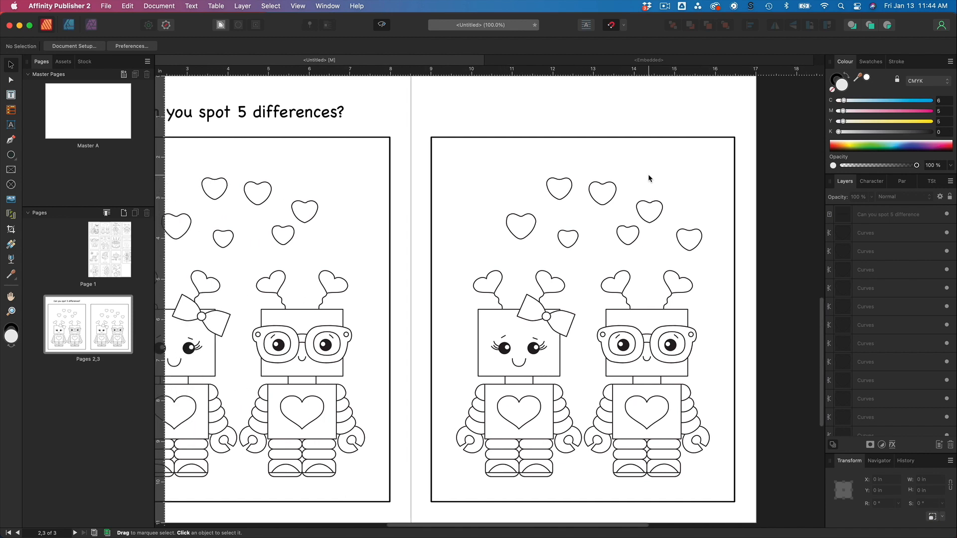
pyautogui.hscroll(3, 649, 177)
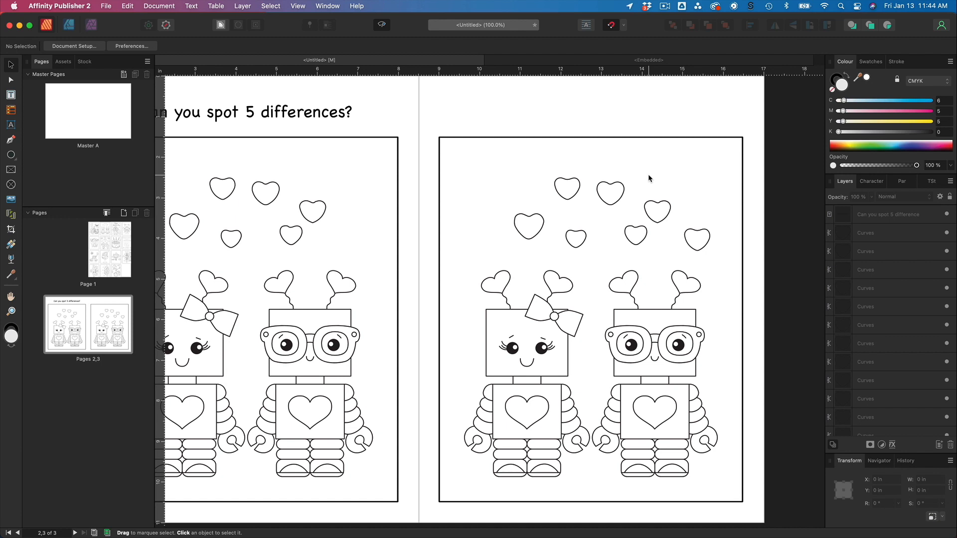
pyautogui.scroll(-2, 648, 178)
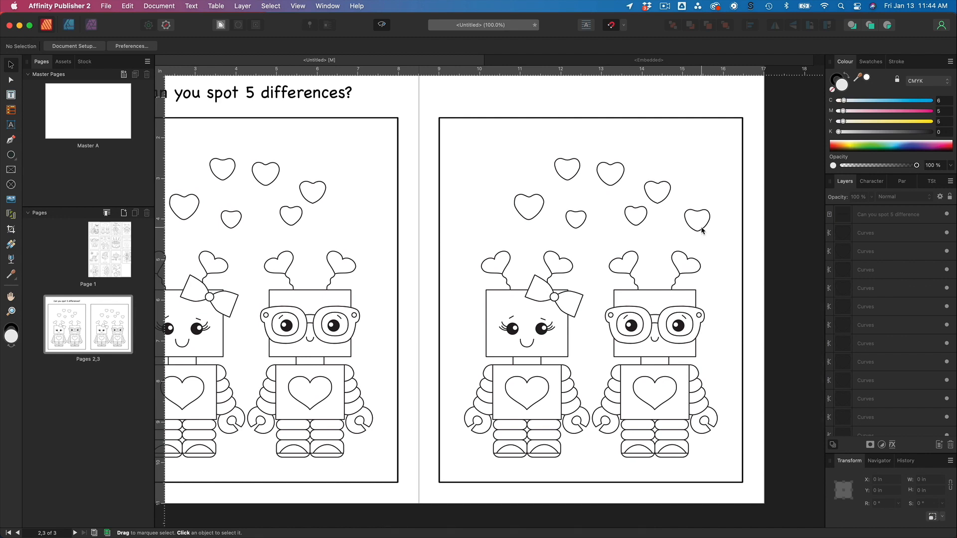
pyautogui.scroll(3, 701, 231)
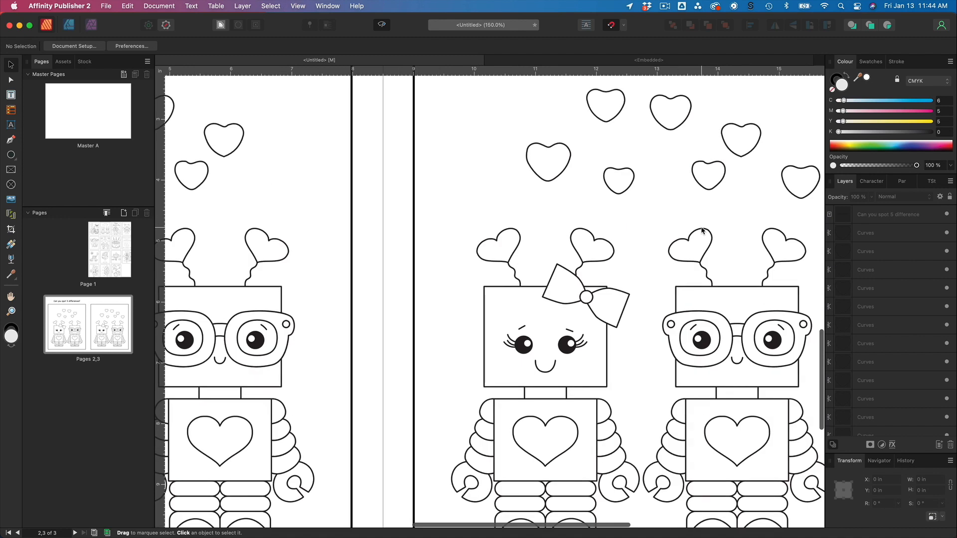
pyautogui.scroll(-3, 701, 230)
pyautogui.scroll(-2, 701, 230)
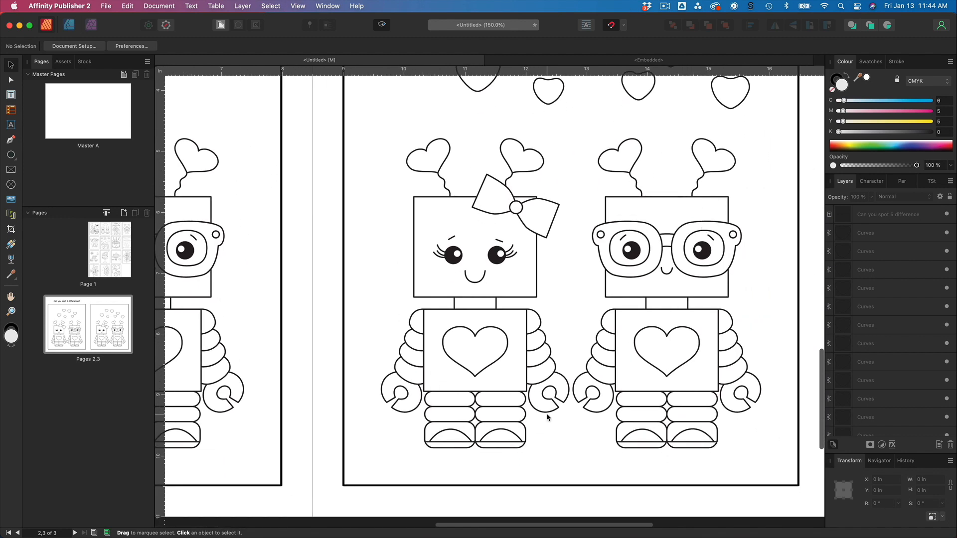
pyautogui.click(679, 370)
pyautogui.press('Delete')
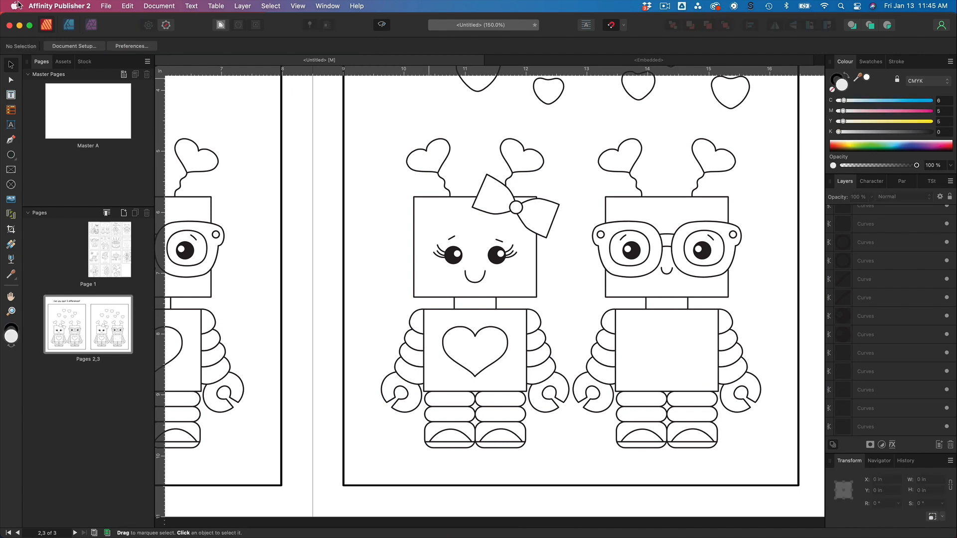
# Draw a star about 1.14 in wide on the glasses robot's empty chest with the Star Tool, centred there.
pyautogui.click(12, 157)
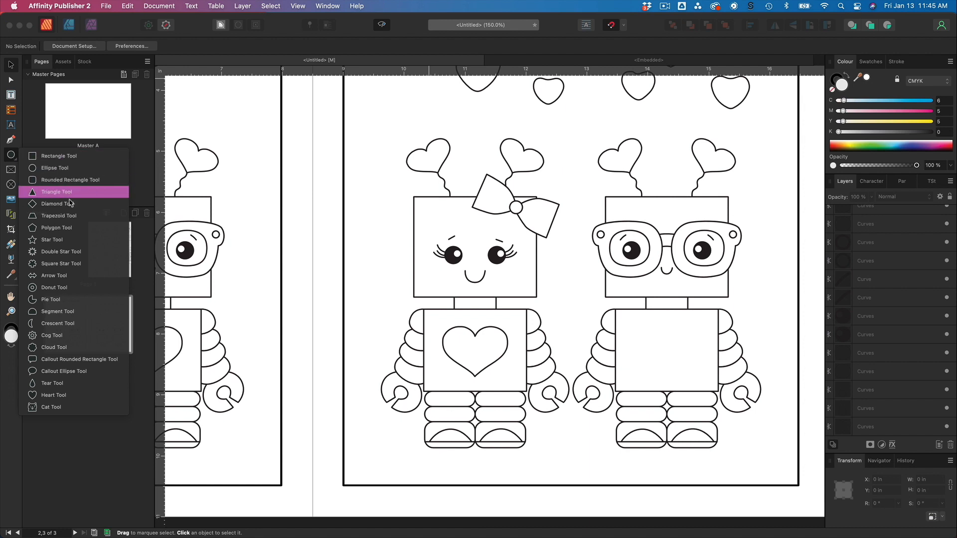
pyautogui.click(59, 240)
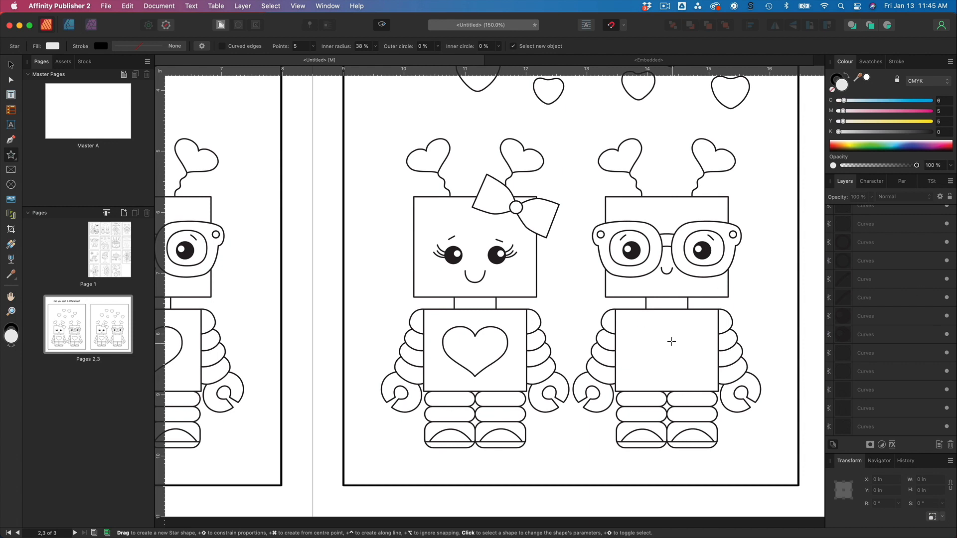
pyautogui.moveTo(638, 327); pyautogui.dragTo(708, 386)
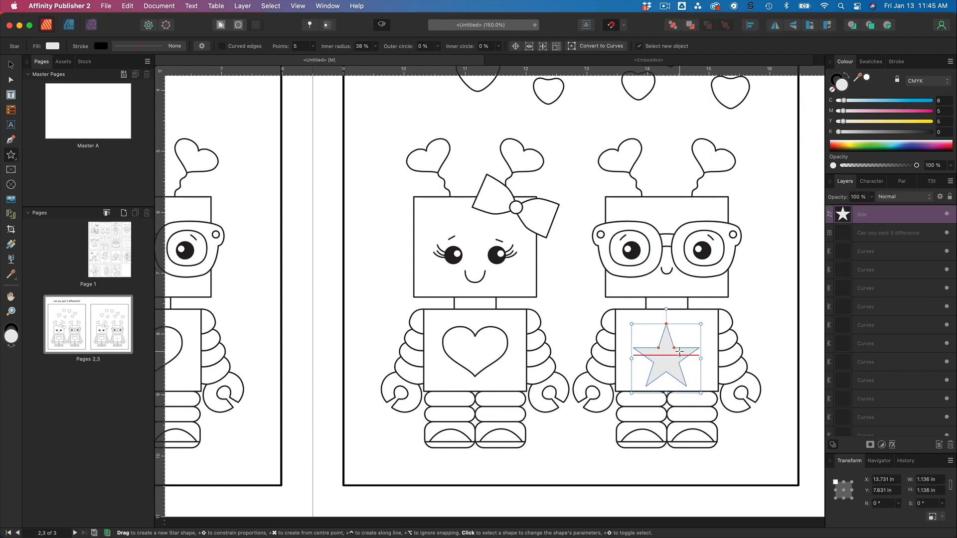
pyautogui.press('v')
pyautogui.moveTo(673, 360); pyautogui.dragTo(671, 354)
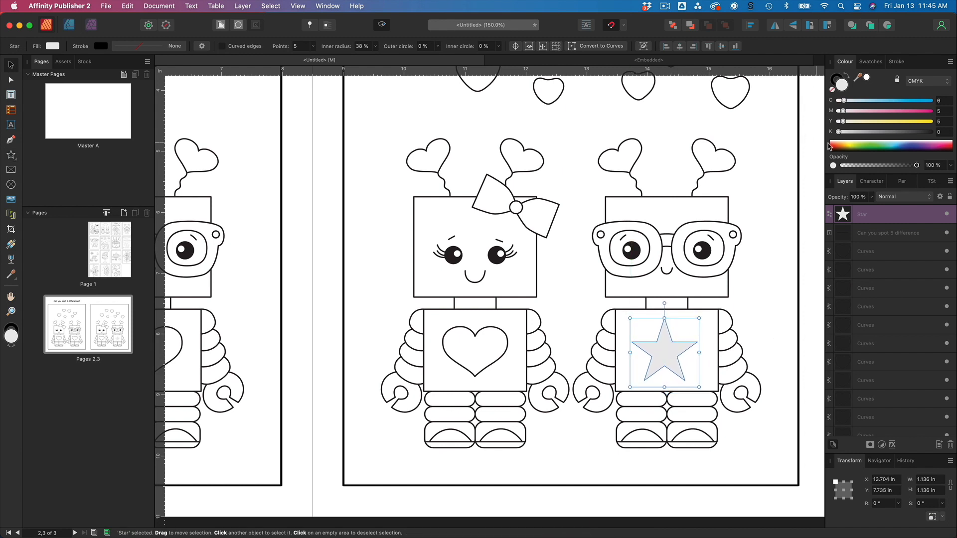
# Remove the star's fill and give it a 1 pt stroke.
pyautogui.click(832, 90)
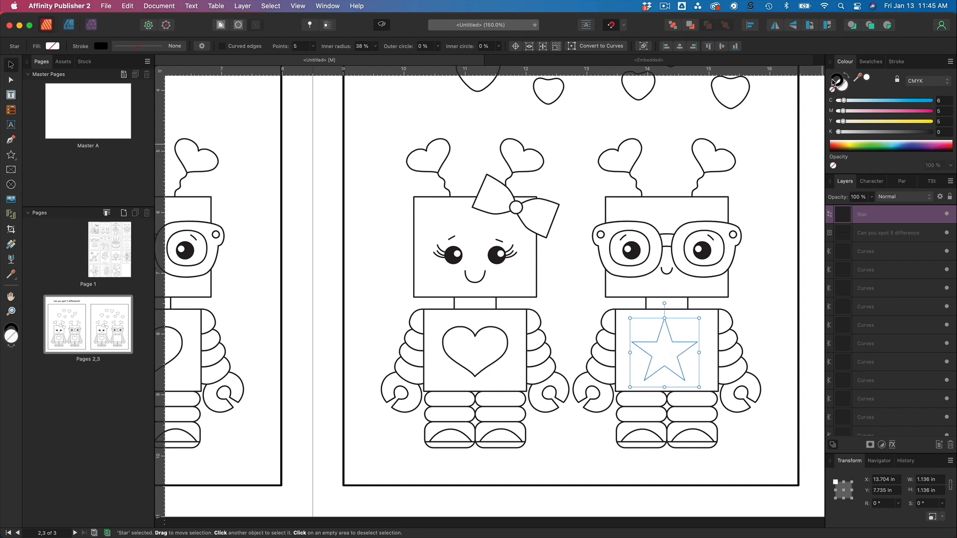
pyautogui.click(834, 82)
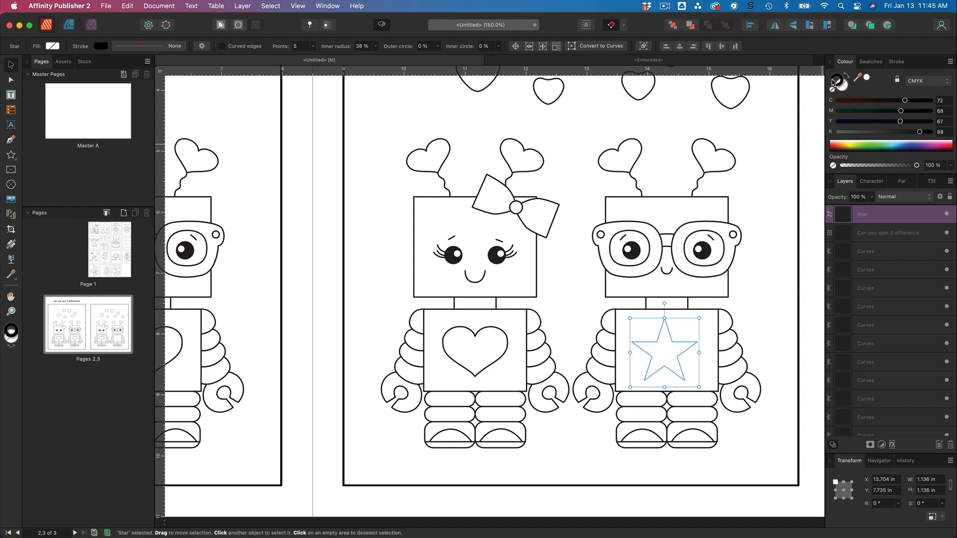
pyautogui.click(895, 62)
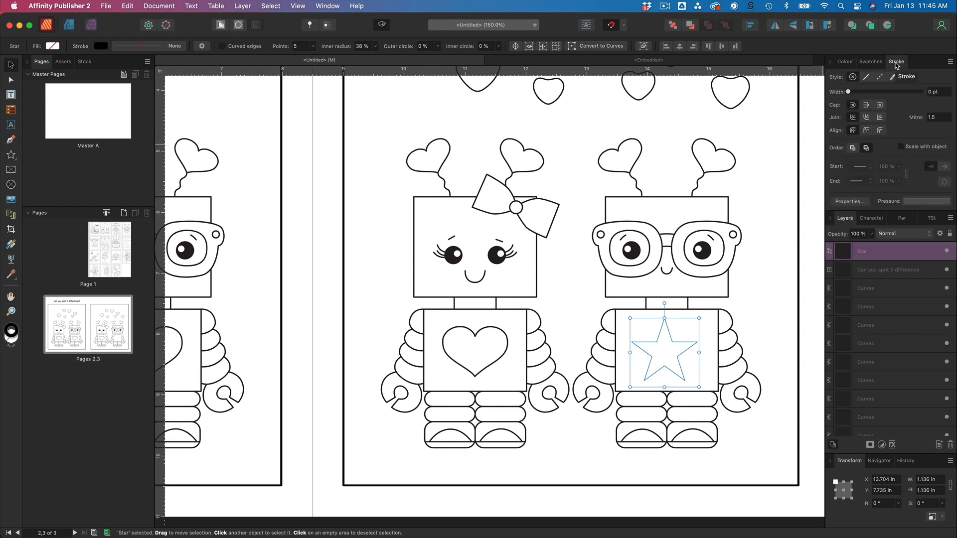
pyautogui.doubleClick(938, 93)
pyautogui.click(940, 93)
pyautogui.write('1')
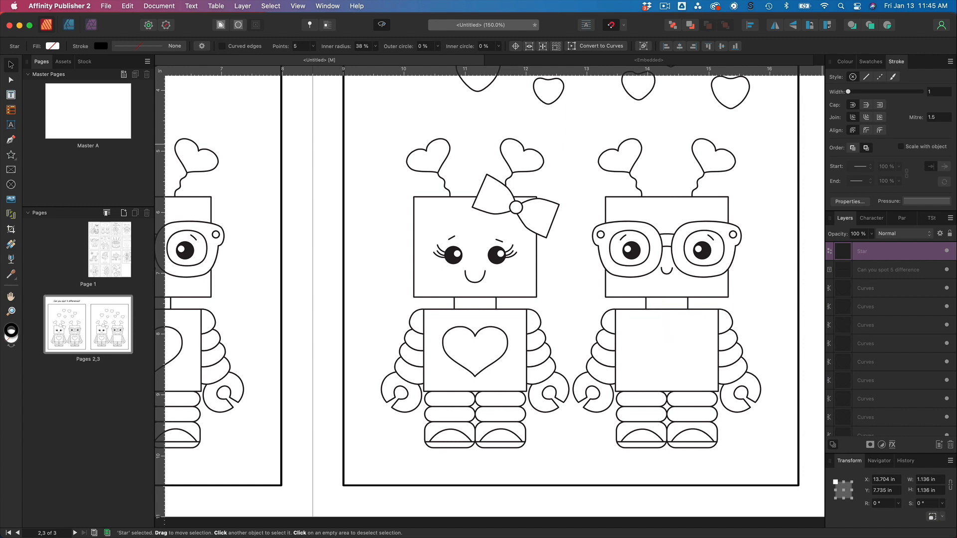
pyautogui.press('Return')
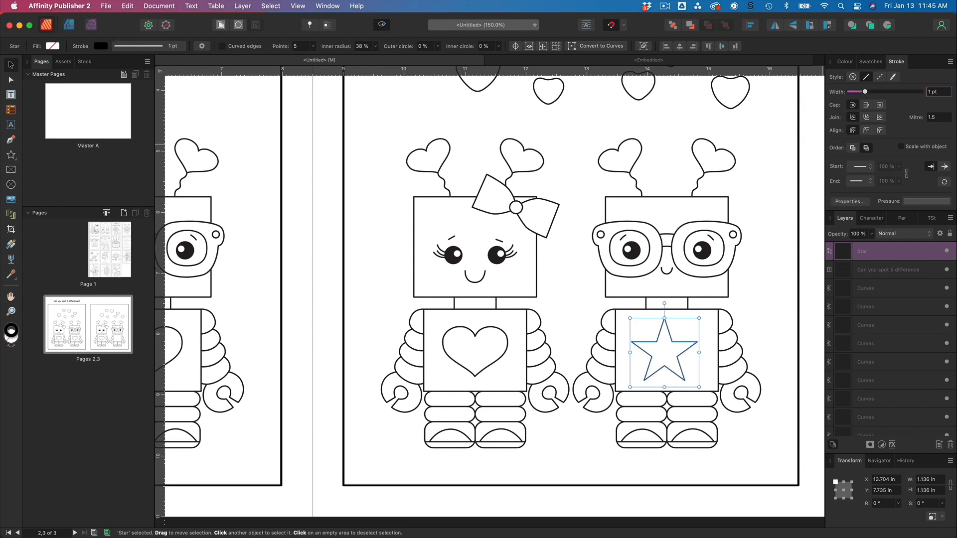
pyautogui.click(778, 320)
# Increase the star's stroke width to 2 pt.
pyautogui.hscroll(2, 777, 322)
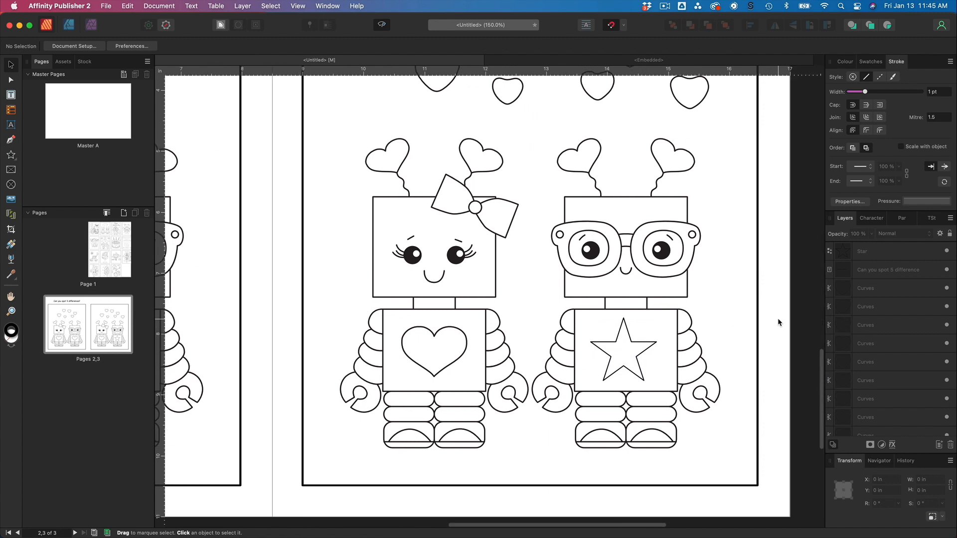
pyautogui.click(642, 343)
pyautogui.click(936, 93)
pyautogui.write('2')
pyautogui.press('Return')
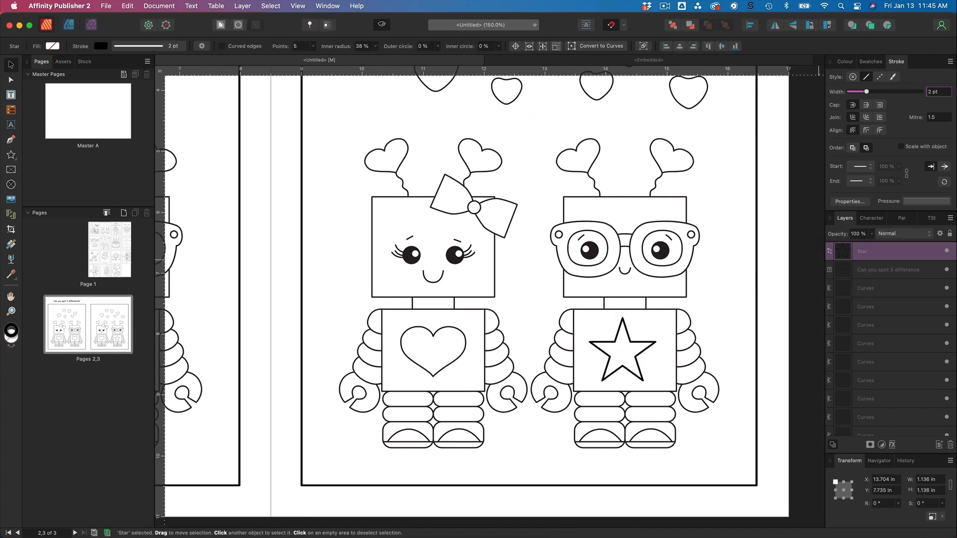
# Reduce the star's stroke width to 1.5 pt.
pyautogui.click(937, 91)
pyautogui.write('1.5')
pyautogui.press('Return')
pyautogui.click(730, 282)
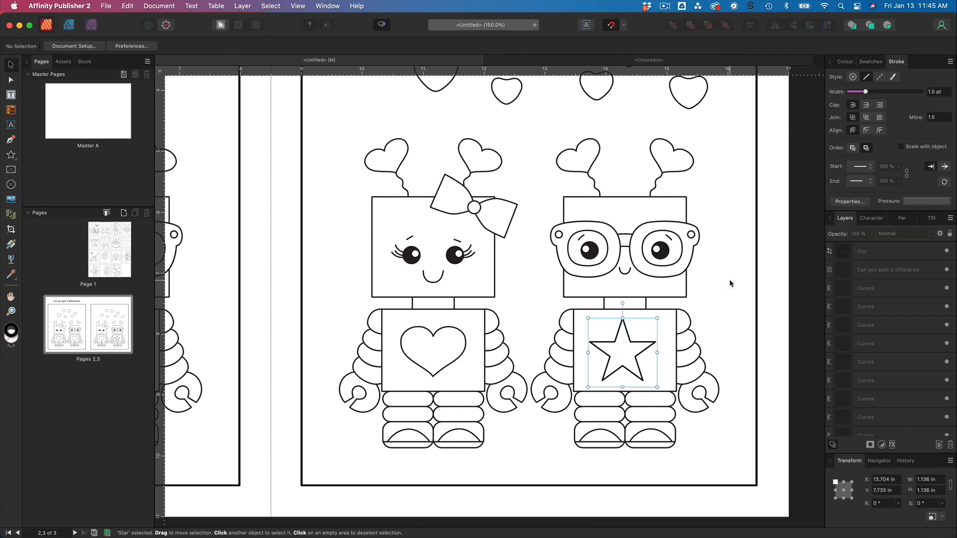
# Nudge the star slightly to re-centre it on the glasses robot's chest.
pyautogui.click(638, 359)
pyautogui.moveTo(638, 359); pyautogui.dragTo(641, 360)
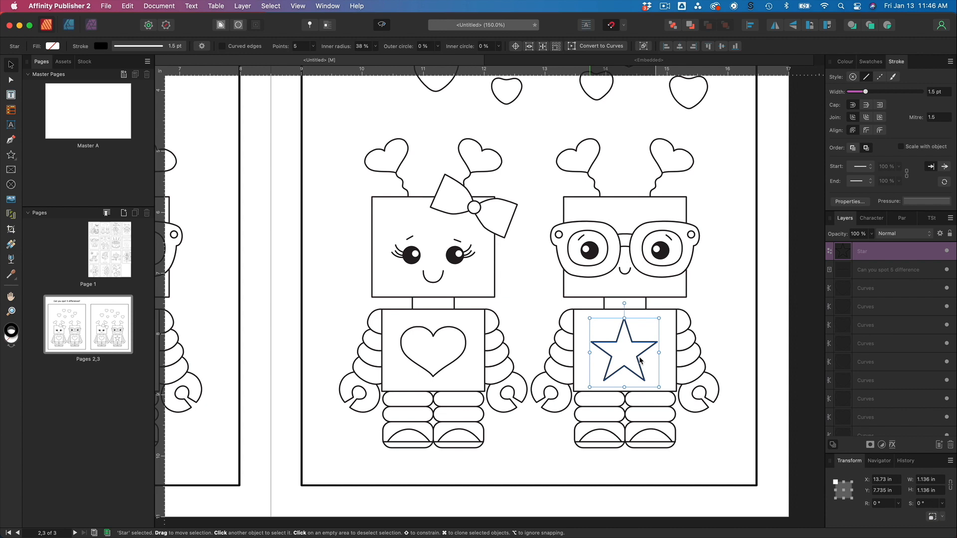
pyautogui.click(729, 356)
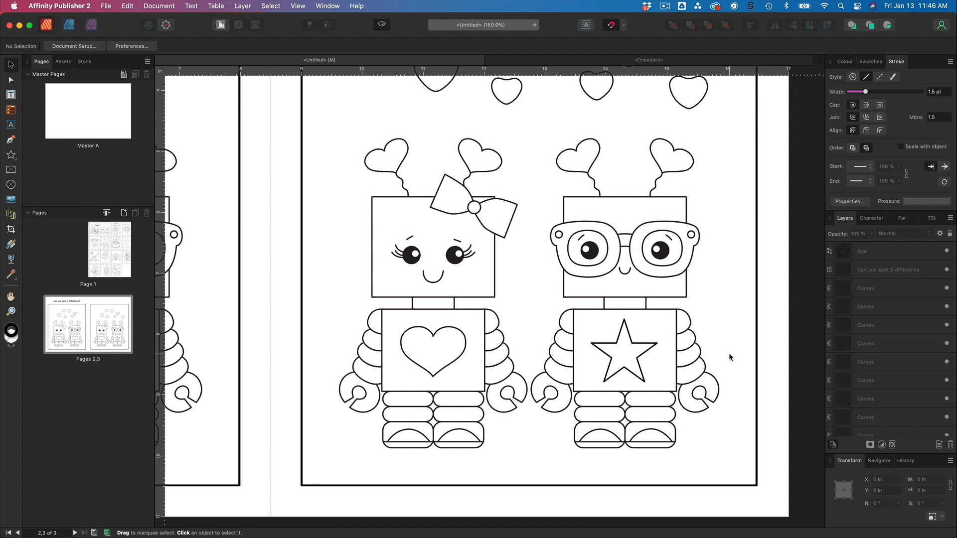
# Draw a tiny circle about 0.04 in wide below the bow robot's right eye with the Ellipse Tool.
pyautogui.hscroll(-5, 560, 306)
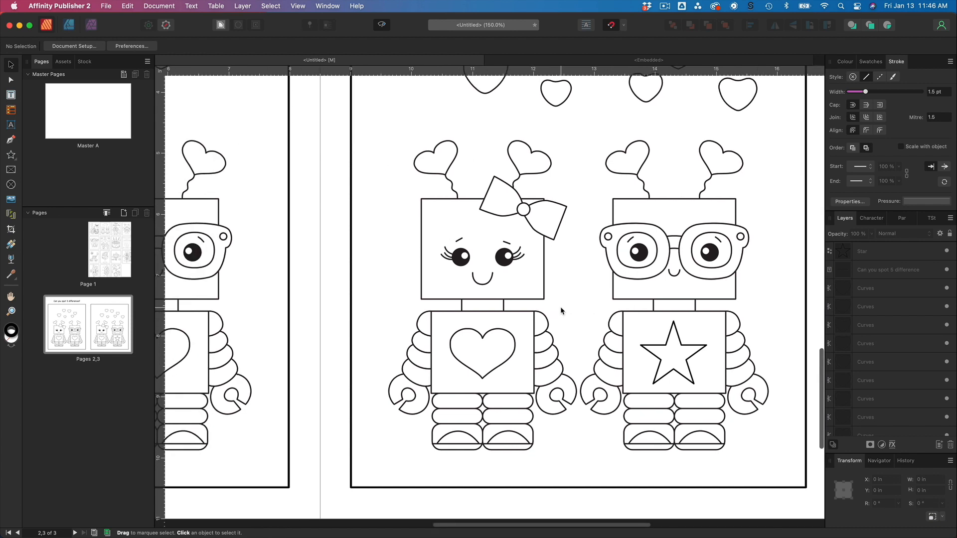
pyautogui.scroll(5, 560, 309)
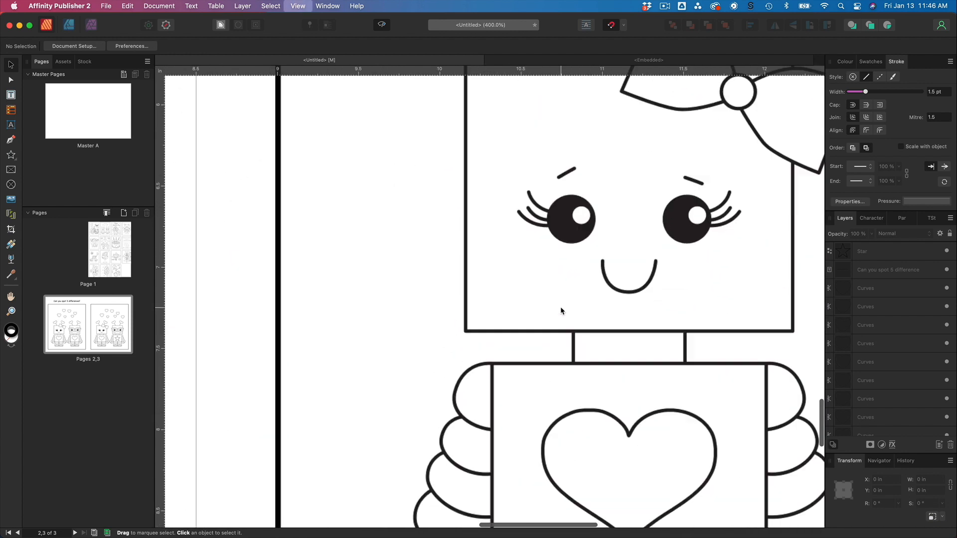
pyautogui.hscroll(5, 561, 309)
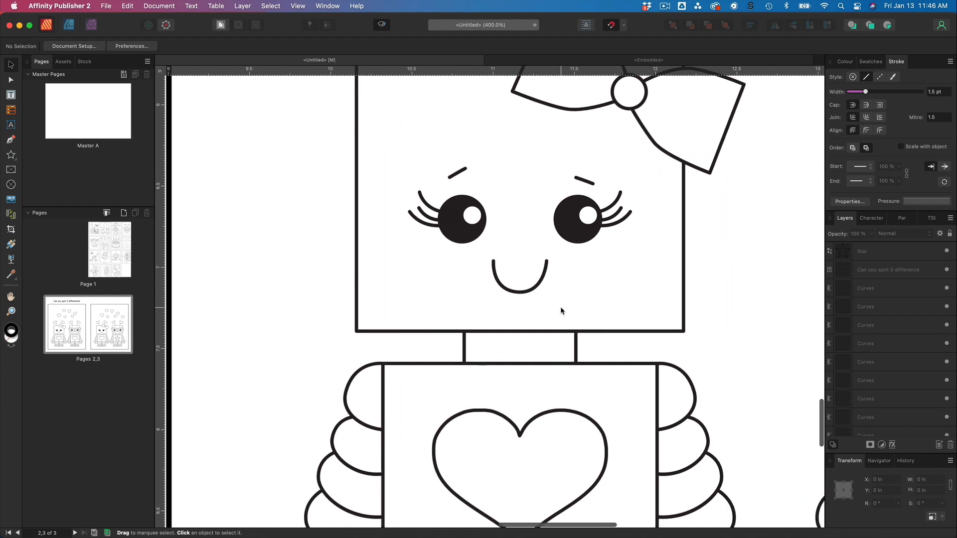
pyautogui.click(11, 155)
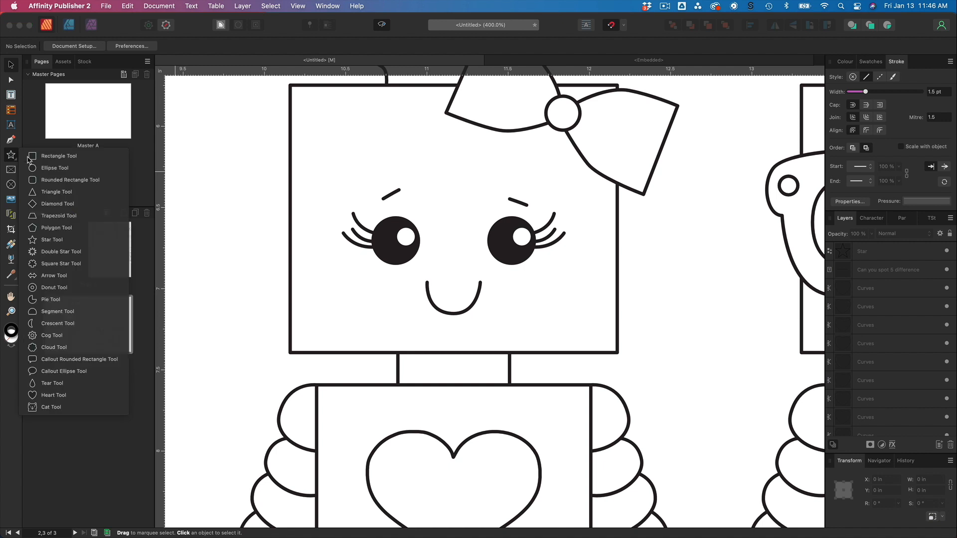
pyautogui.click(50, 168)
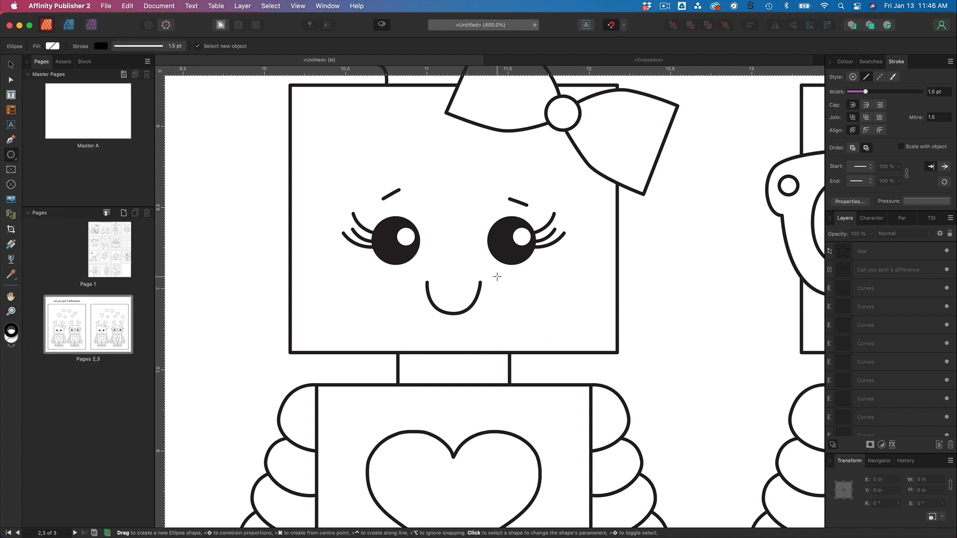
pyautogui.moveTo(497, 277); pyautogui.dragTo(502, 282)
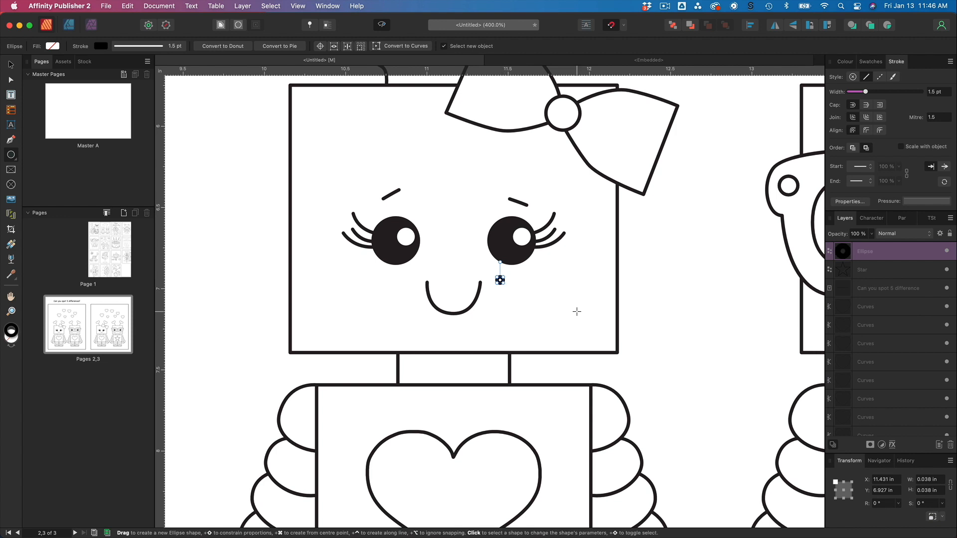
# Remove the circle's stroke and fill it with black, hex 000000.
pyautogui.click(840, 63)
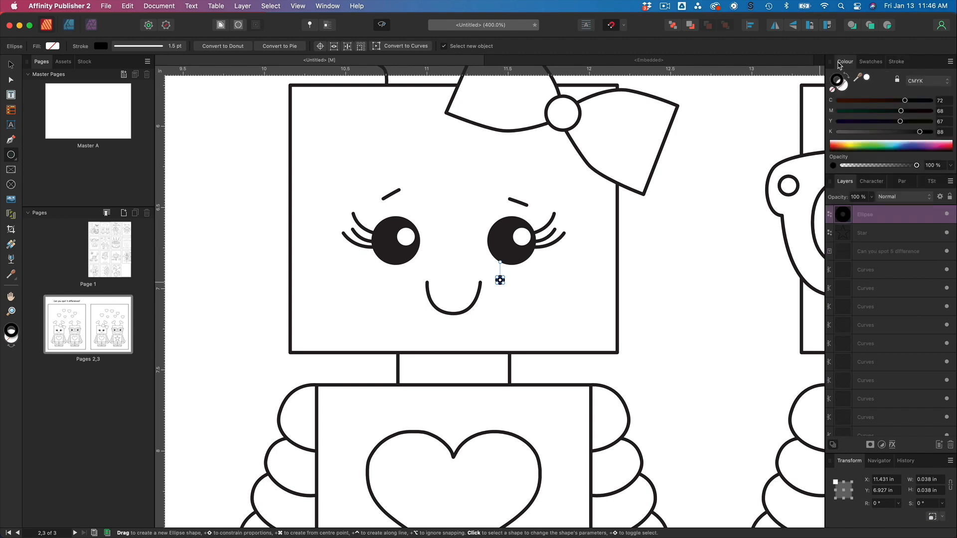
pyautogui.click(833, 90)
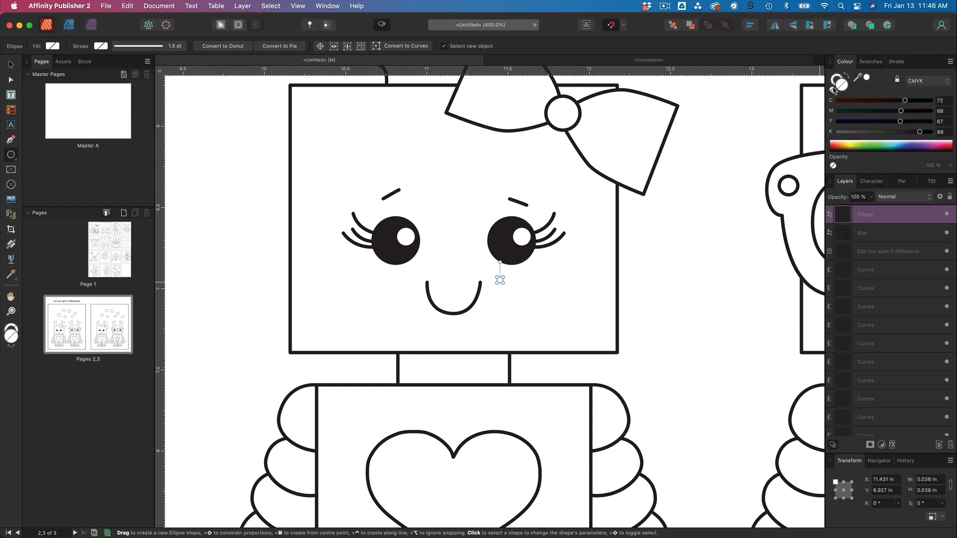
pyautogui.doubleClick(843, 85)
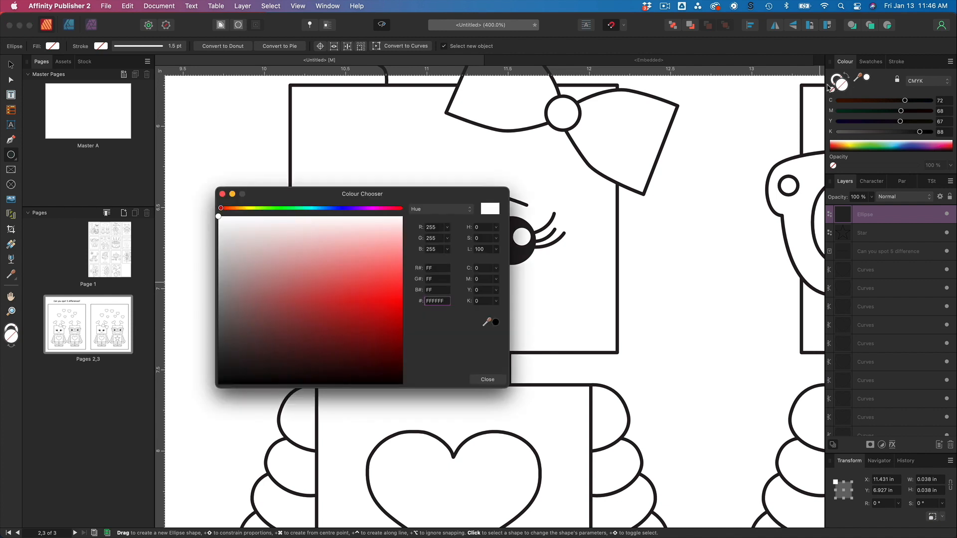
pyautogui.write('000000')
pyautogui.press('Return')
pyautogui.click(487, 380)
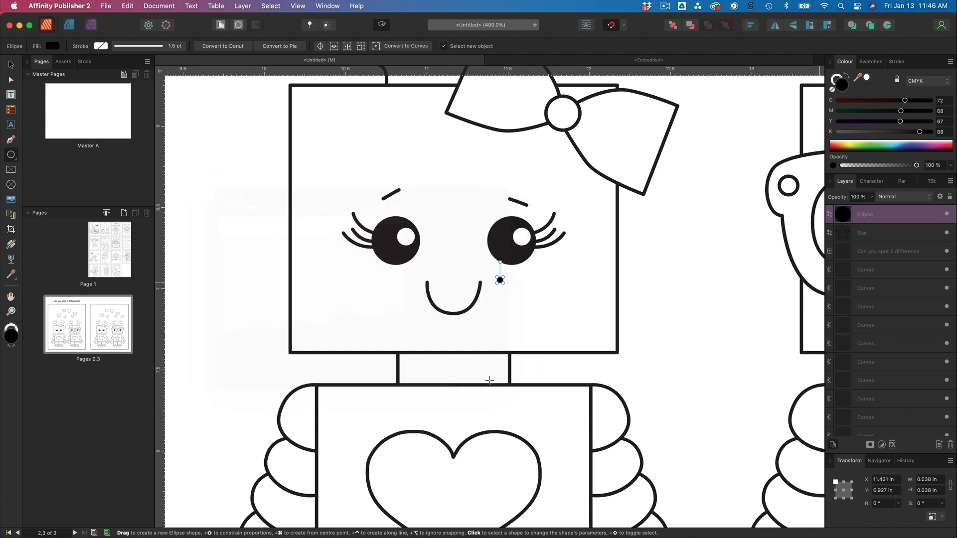
# Enlarge the freckle circle slightly to about 0.043 in.
pyautogui.press('v')
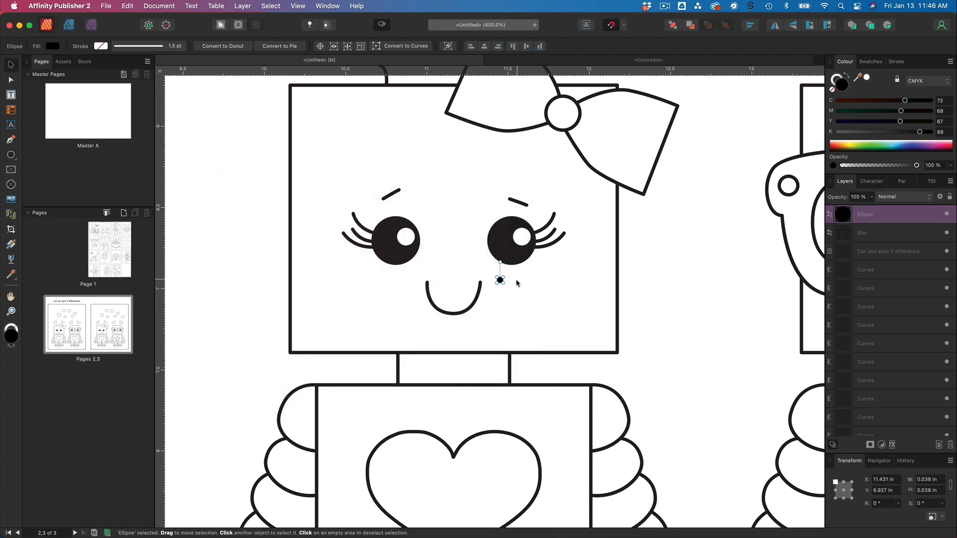
pyautogui.scroll(3, 501, 281)
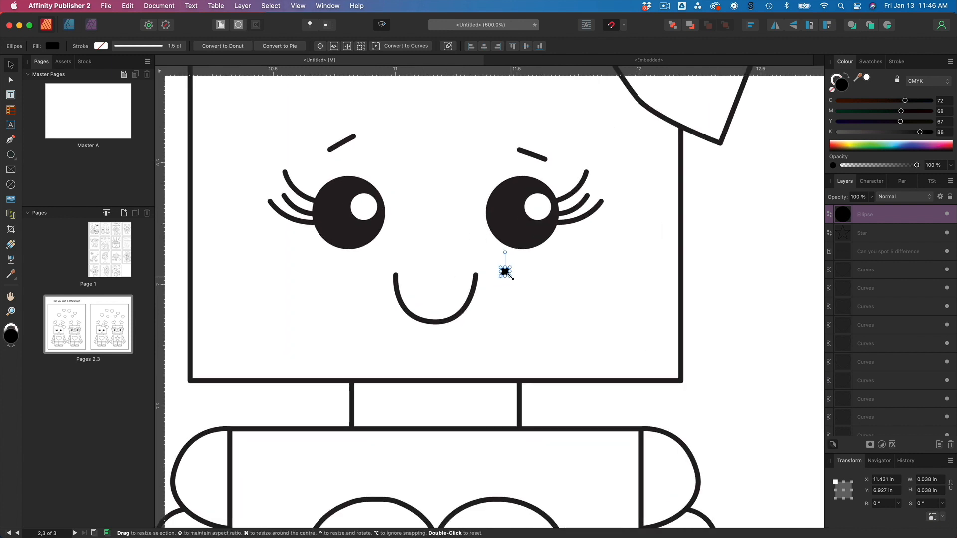
pyautogui.moveTo(509, 276); pyautogui.dragTo(511, 279)
pyautogui.press('m')
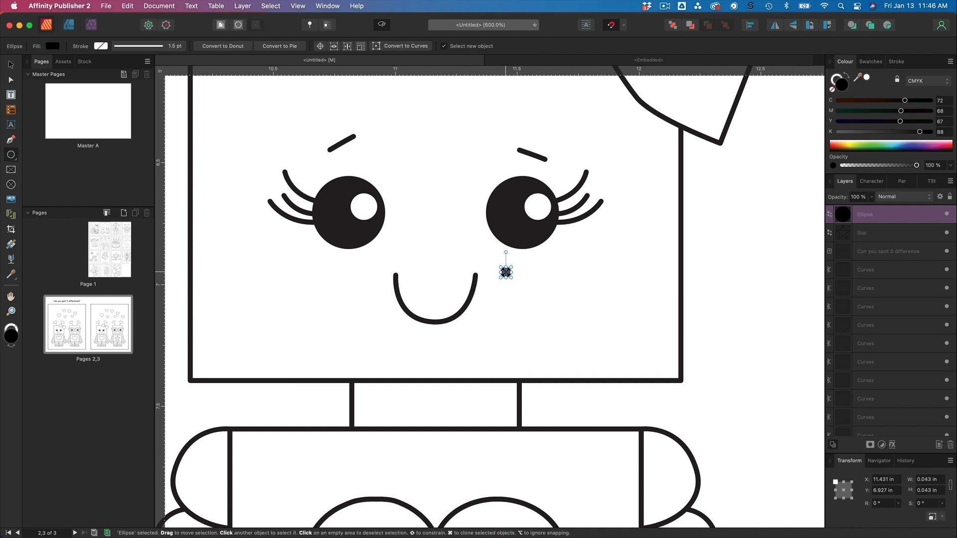
# Duplicate the freckle twice to form a cluster of three dots on the right cheek.
pyautogui.scroll(2, 506, 272)
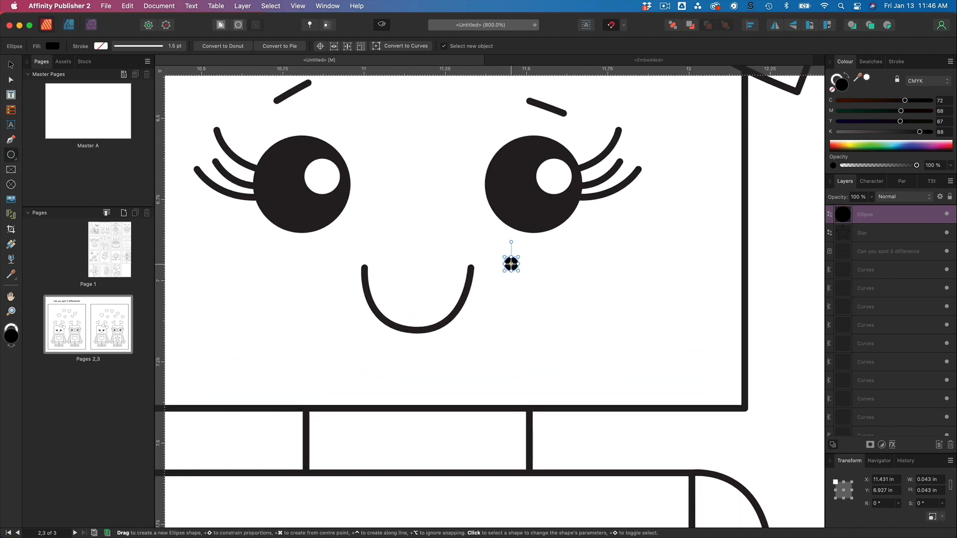
pyautogui.press('v')
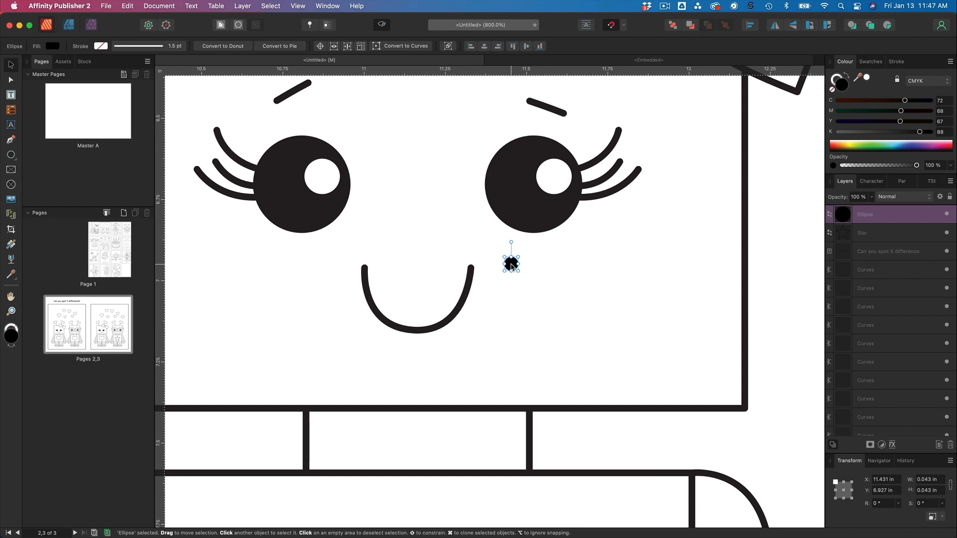
pyautogui.moveTo(511, 266); pyautogui.dragTo(537, 274)
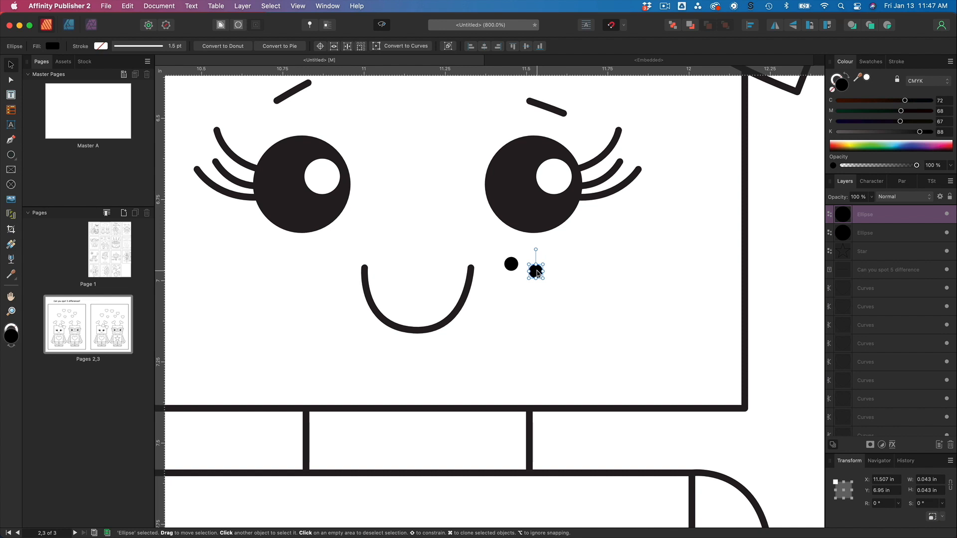
pyautogui.moveTo(537, 274); pyautogui.dragTo(519, 284)
pyautogui.scroll(-1, 521, 287)
pyautogui.click(590, 273)
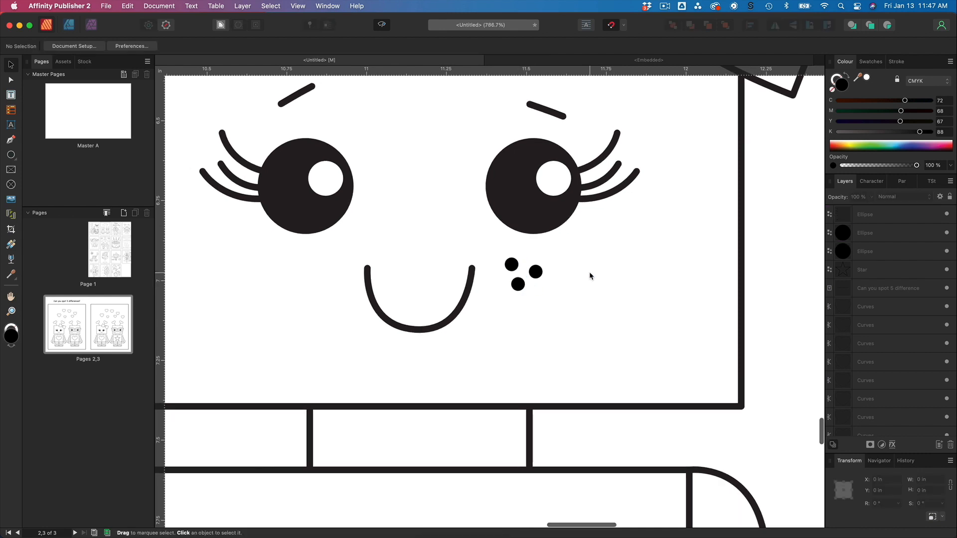
# Select the three freckles and duplicate the cluster onto the left cheek below the left eye.
pyautogui.press('super+minus')
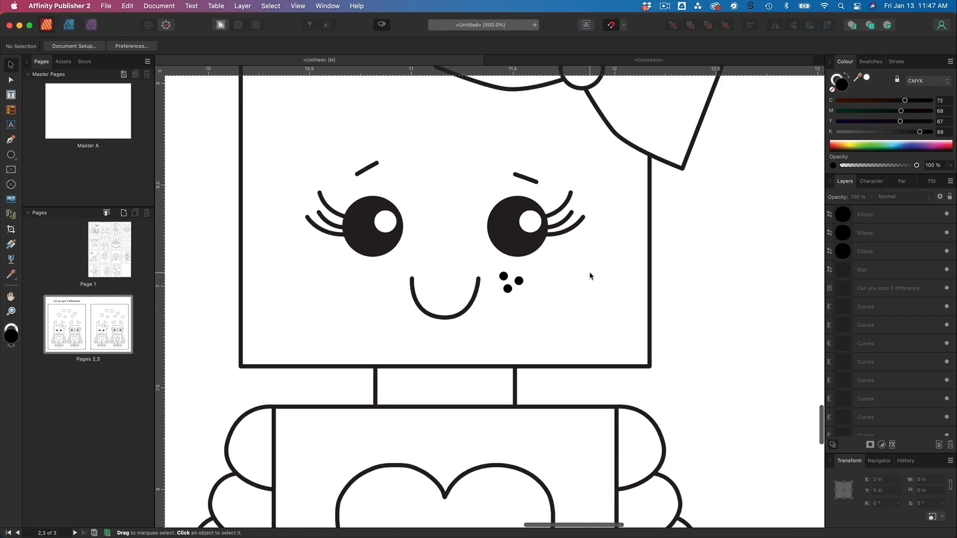
pyautogui.press('super+minus')
pyautogui.press('super+plus')
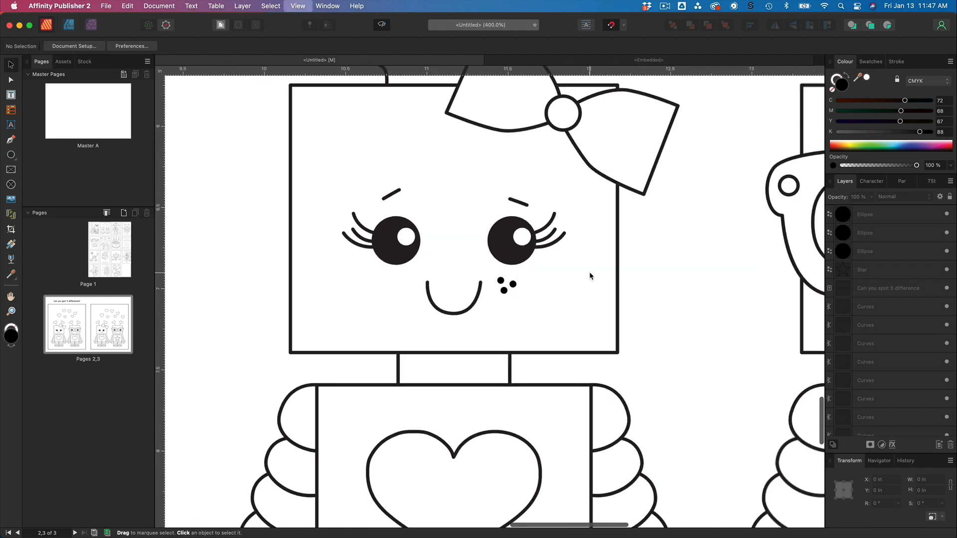
pyautogui.moveTo(491, 274); pyautogui.dragTo(521, 298)
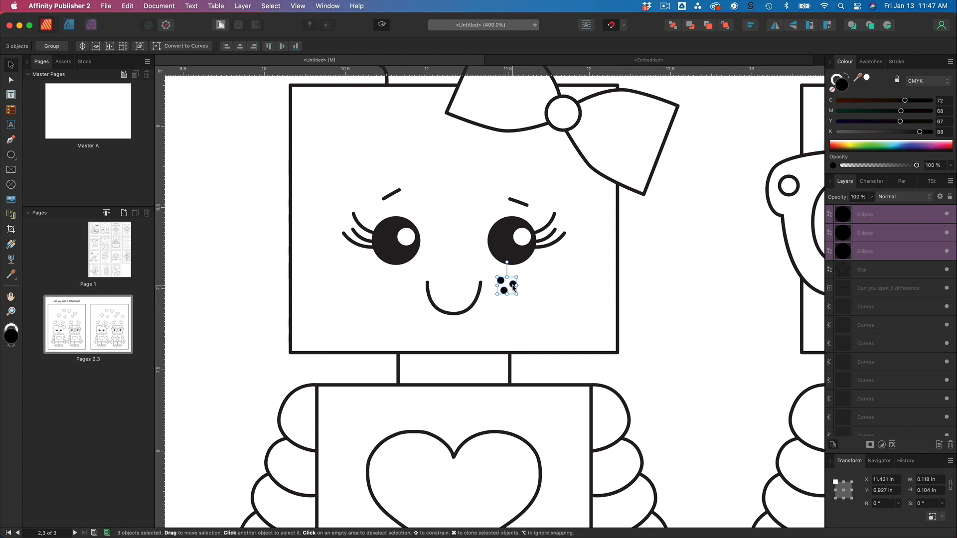
pyautogui.moveTo(513, 287); pyautogui.dragTo(406, 295)
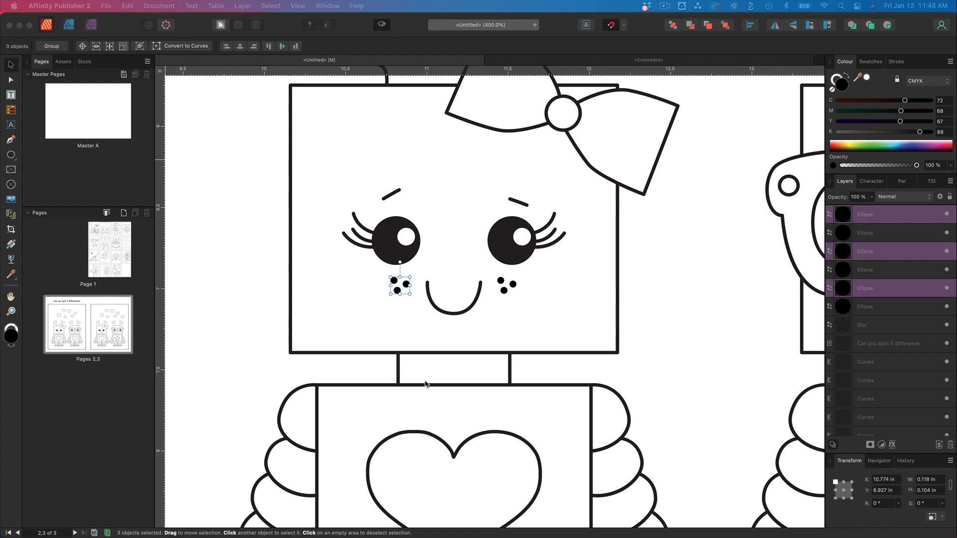
# Flip the left-cheek freckle cluster horizontally.
pyautogui.click(299, 141)
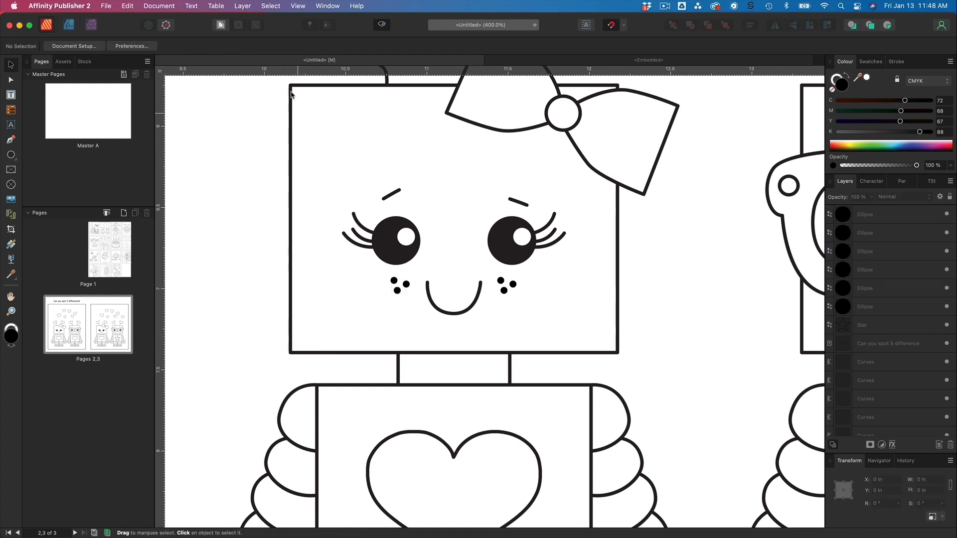
pyautogui.moveTo(381, 272); pyautogui.dragTo(413, 307)
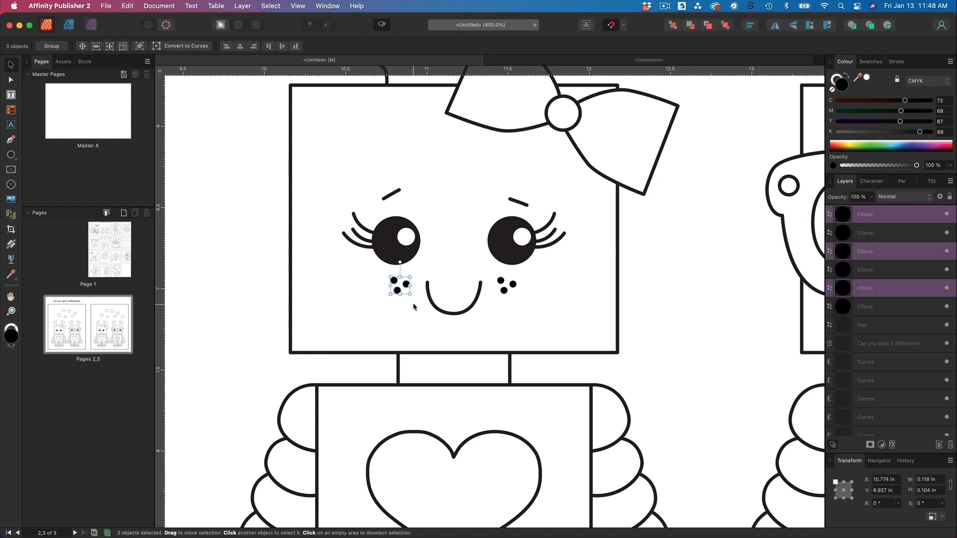
pyautogui.click(127, 6)
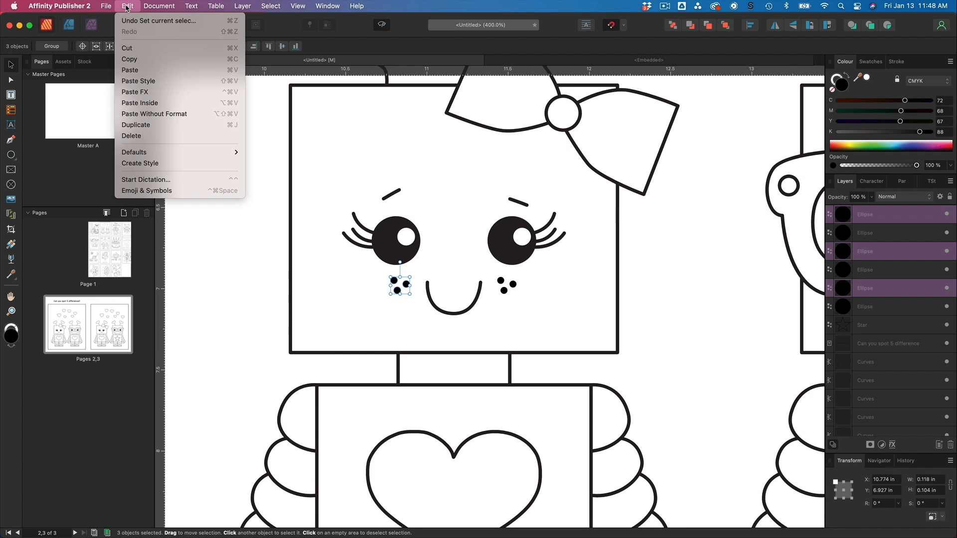
pyautogui.moveTo(200, 9)
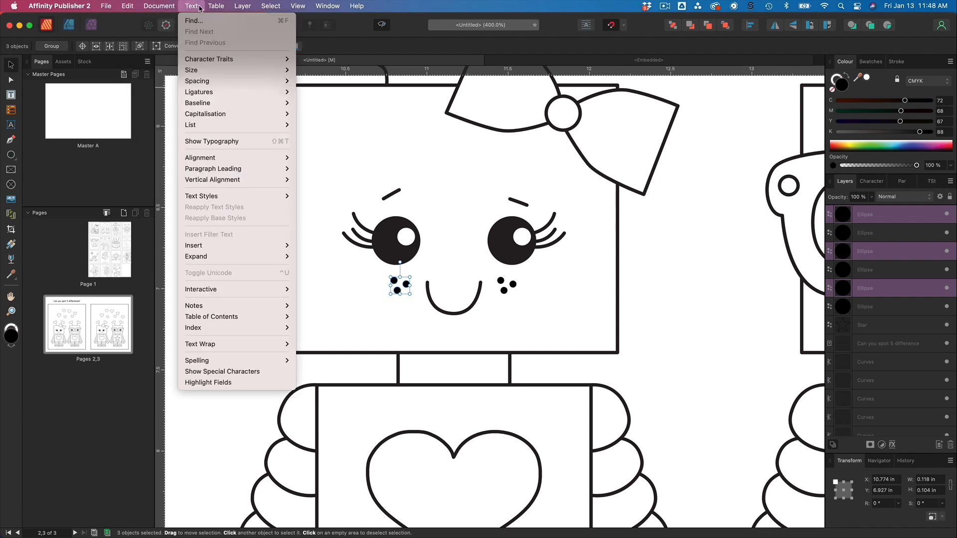
pyautogui.moveTo(241, 8)
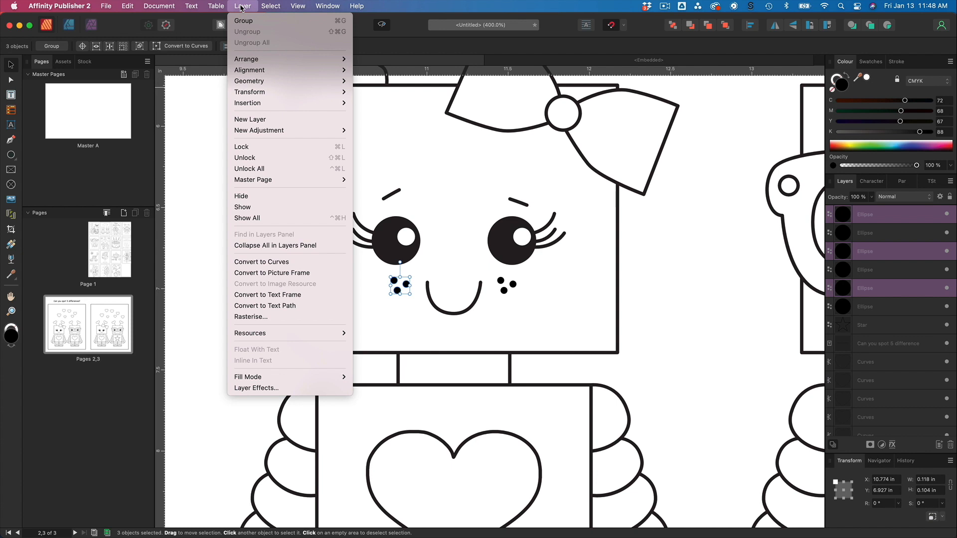
pyautogui.moveTo(261, 72)
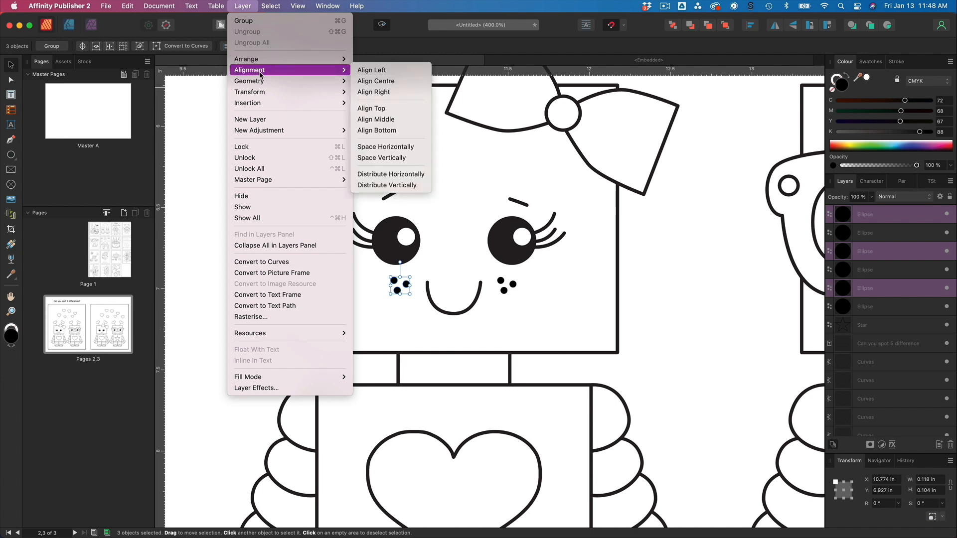
pyautogui.moveTo(262, 92)
pyautogui.click(441, 277)
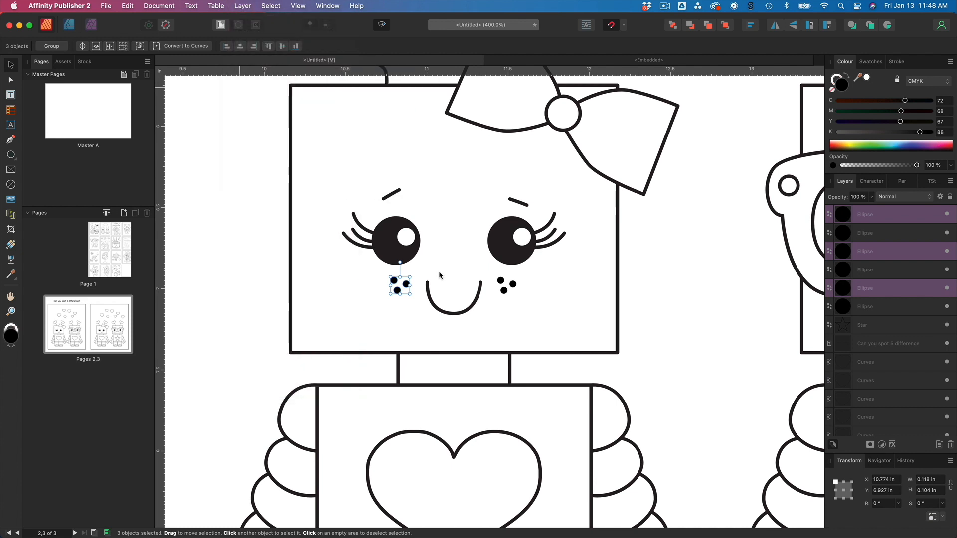
pyautogui.click(242, 6)
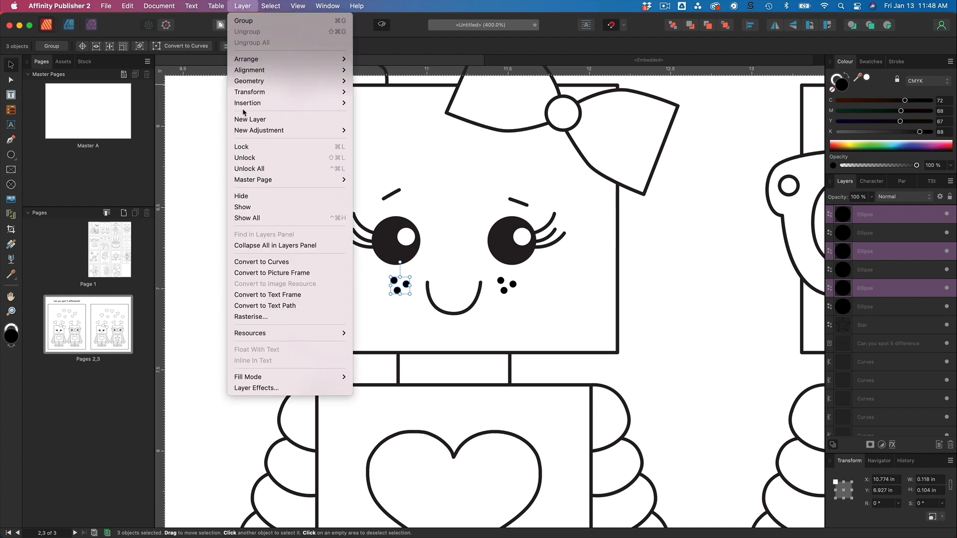
pyautogui.moveTo(246, 95)
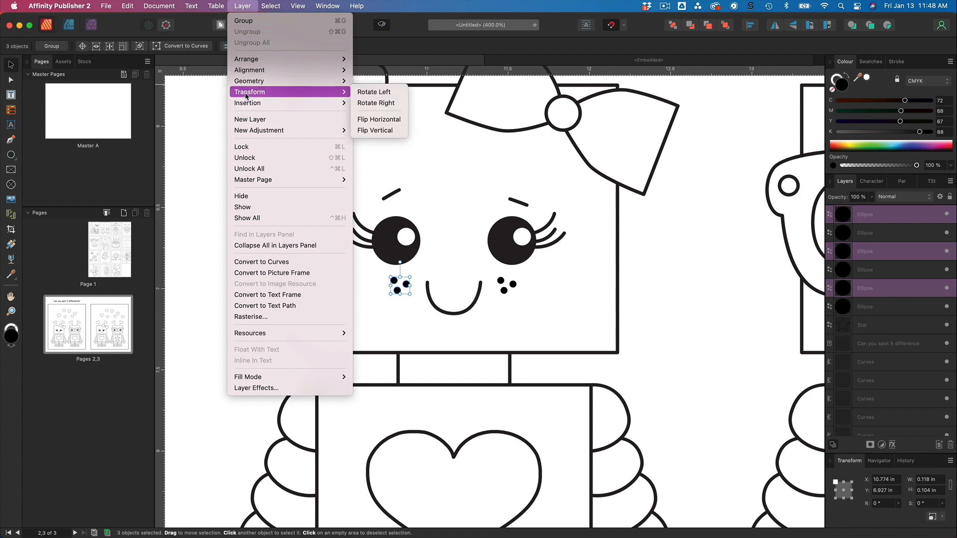
pyautogui.click(372, 120)
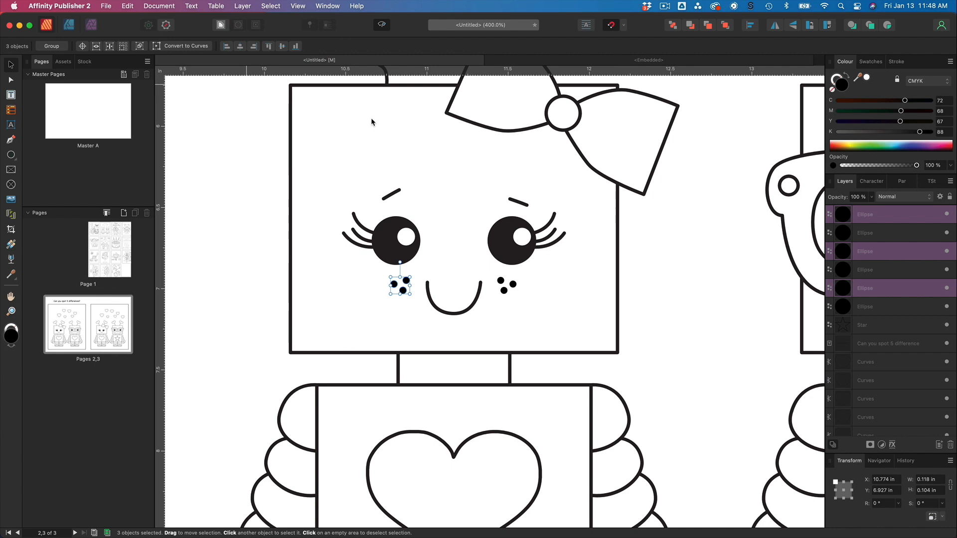
pyautogui.click(557, 291)
pyautogui.scroll(-5, 547, 280)
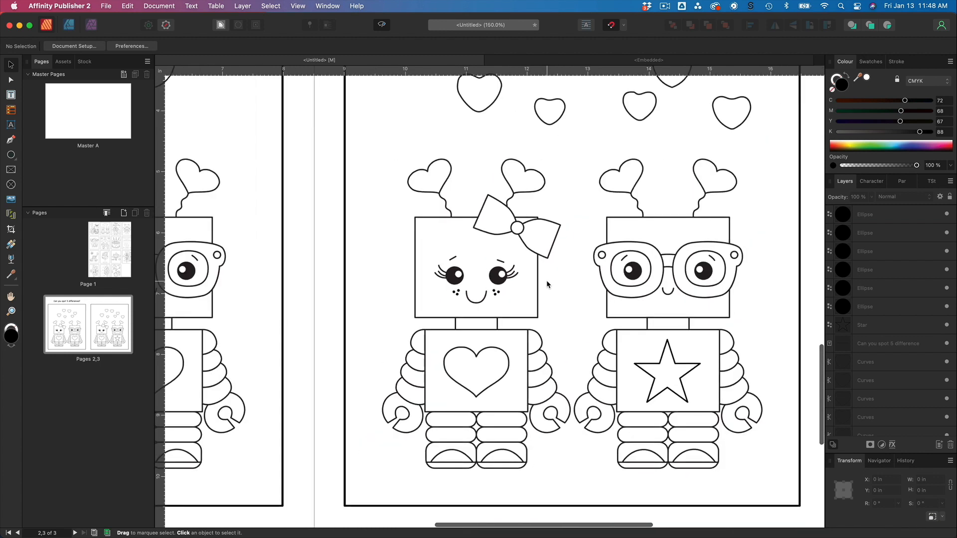
# Edit the right-page girl robot's head curve with the Node tool and delete the nodes at the bow's left wing lower corner.
pyautogui.hscroll(2, 547, 280)
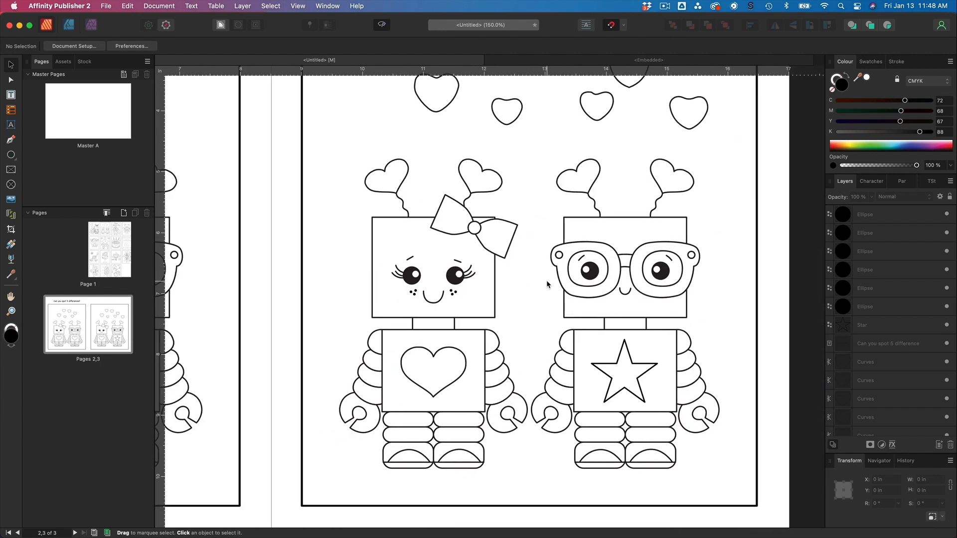
pyautogui.scroll(2, 538, 277)
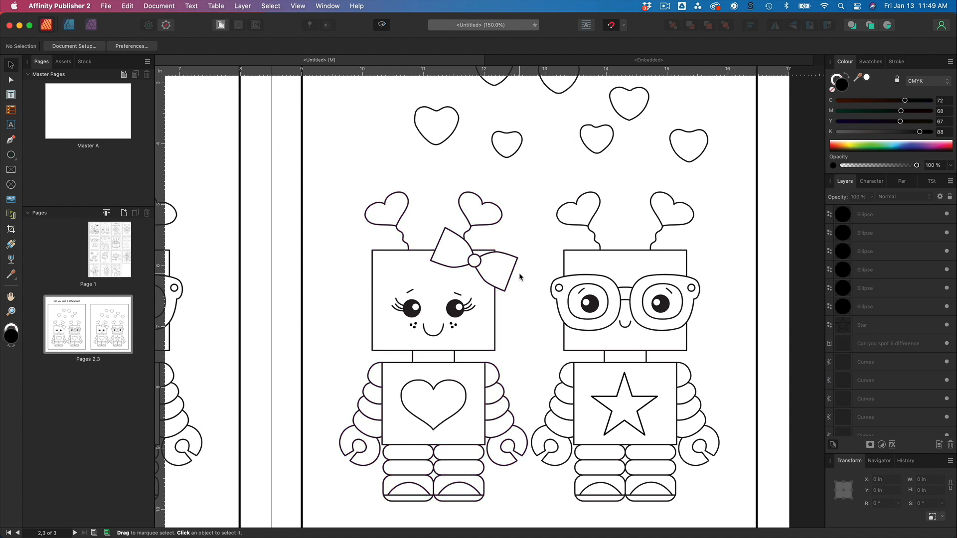
pyautogui.scroll(5, 519, 277)
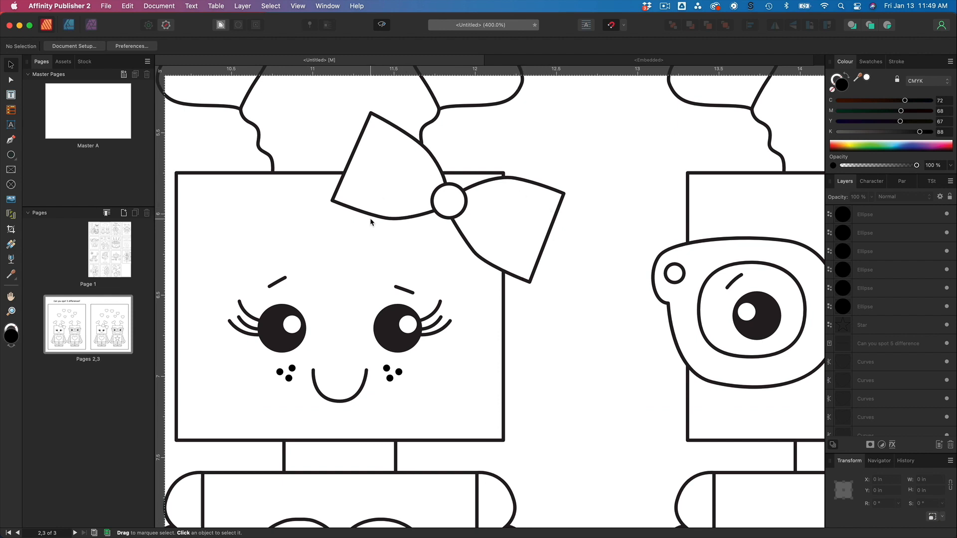
pyautogui.scroll(3, 370, 221)
pyautogui.hscroll(-1, 370, 222)
pyautogui.scroll(2, 370, 221)
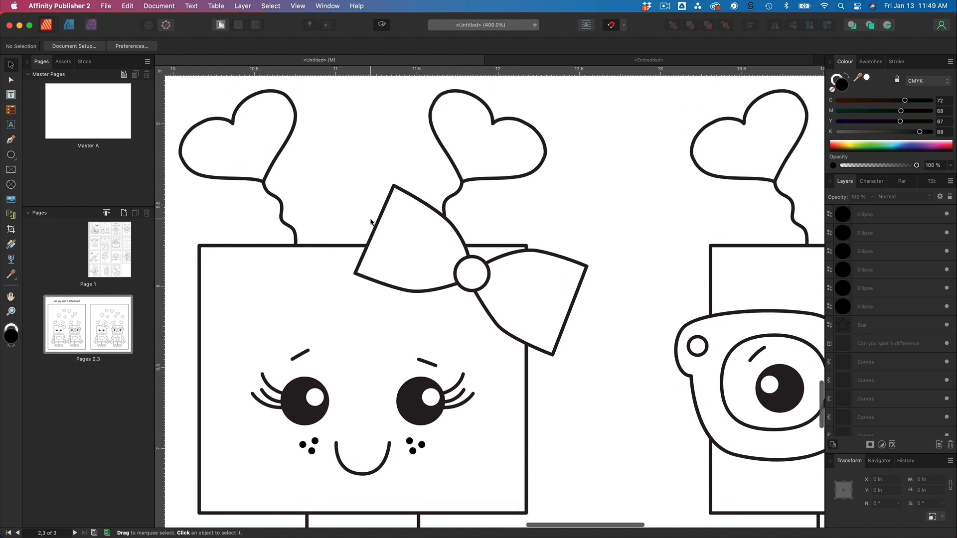
pyautogui.click(490, 315)
pyautogui.press('a')
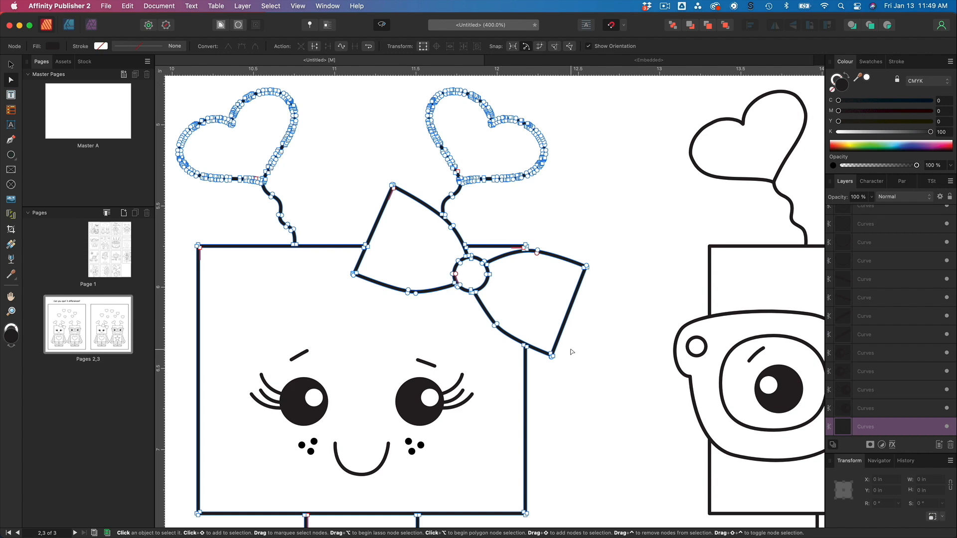
pyautogui.press('super+equal')
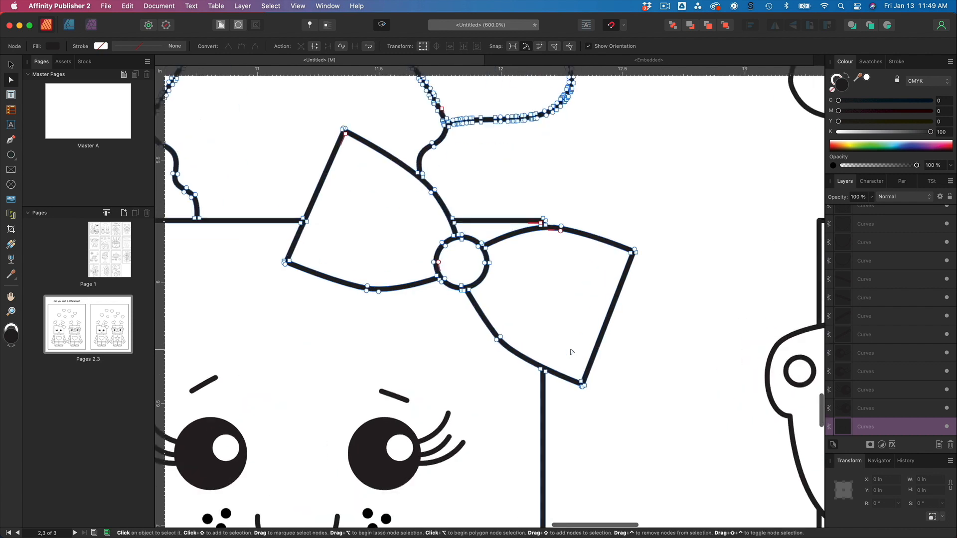
pyautogui.press('super+equal')
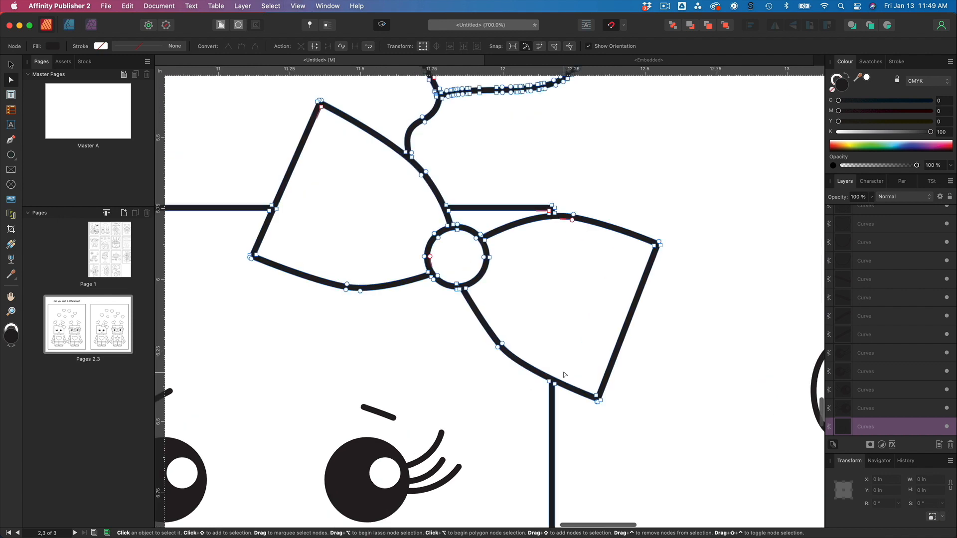
pyautogui.hscroll(-4, 384, 198)
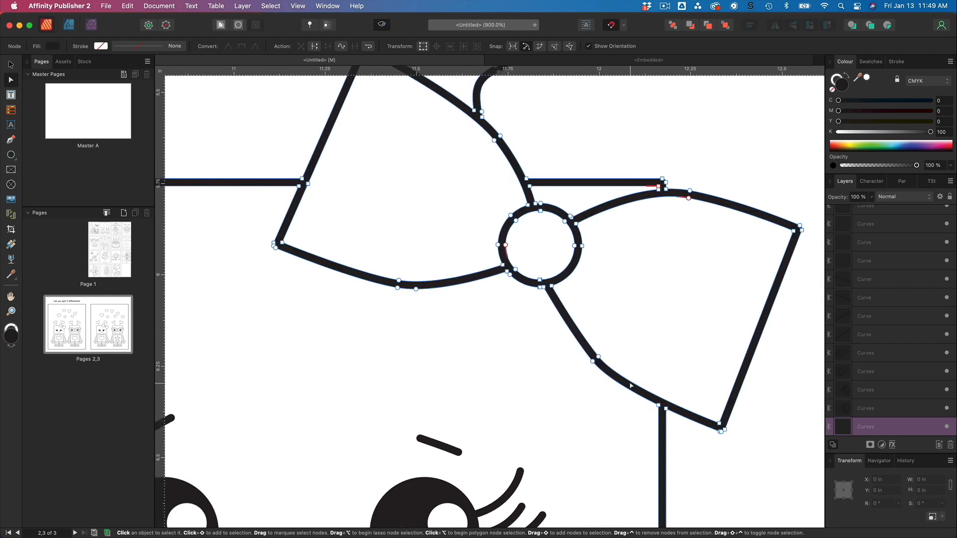
pyautogui.scroll(4, 408, 327)
pyautogui.hscroll(2, 408, 327)
pyautogui.scroll(-1, 408, 327)
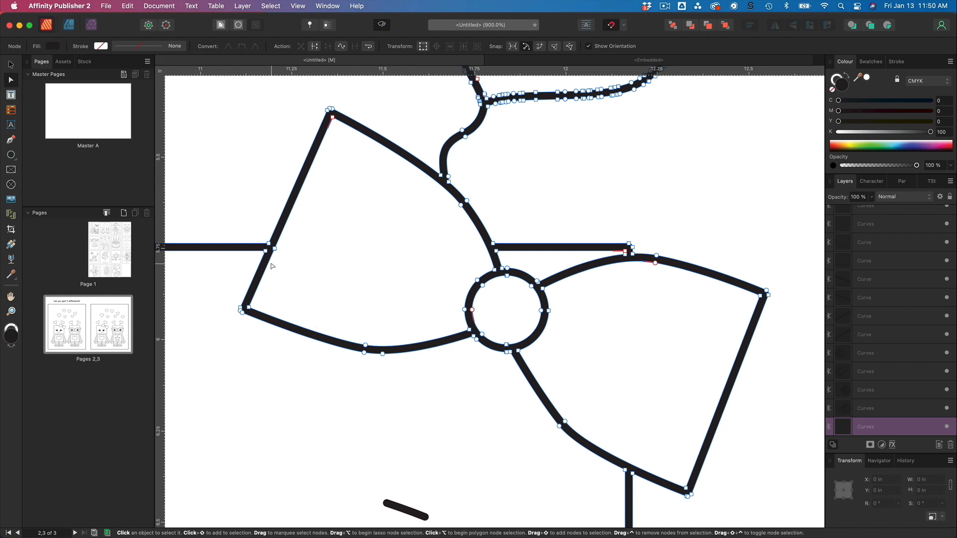
pyautogui.scroll(1, 239, 313)
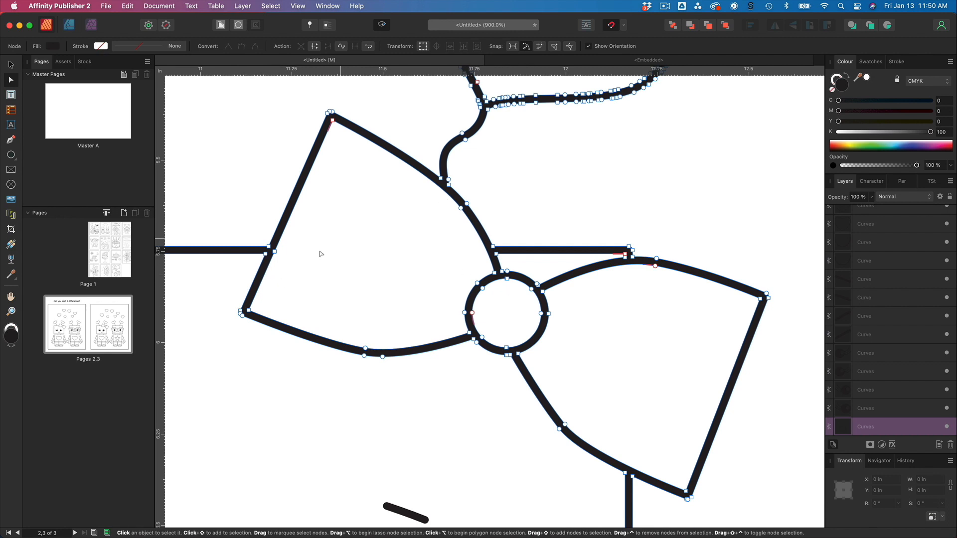
pyautogui.click(249, 311)
pyautogui.press('Delete')
pyautogui.click(242, 316)
pyautogui.press('Delete')
pyautogui.click(241, 313)
pyautogui.press('Delete')
# Delete the nodes along the lower edge of the bow's left wing.
pyautogui.click(240, 311)
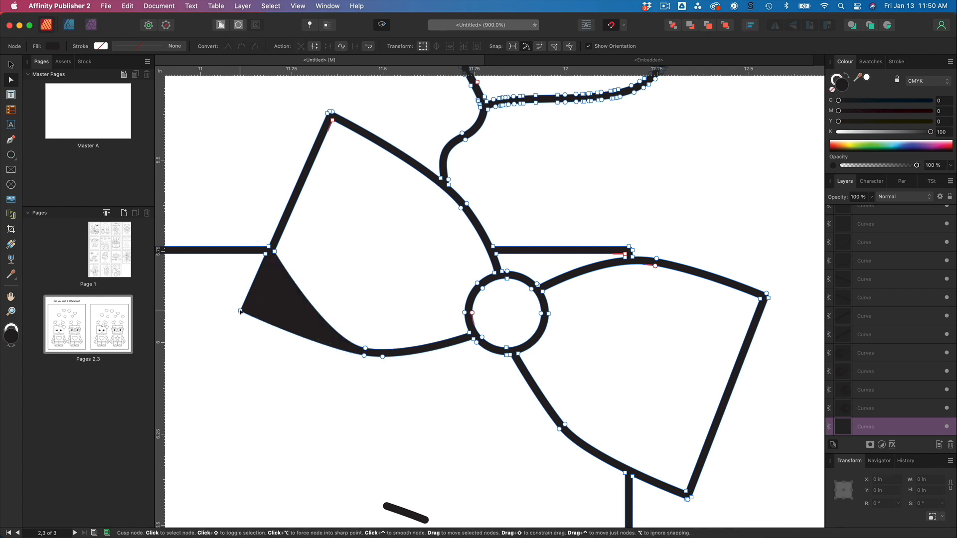
pyautogui.press('Delete')
pyautogui.click(364, 356)
pyautogui.press('Delete')
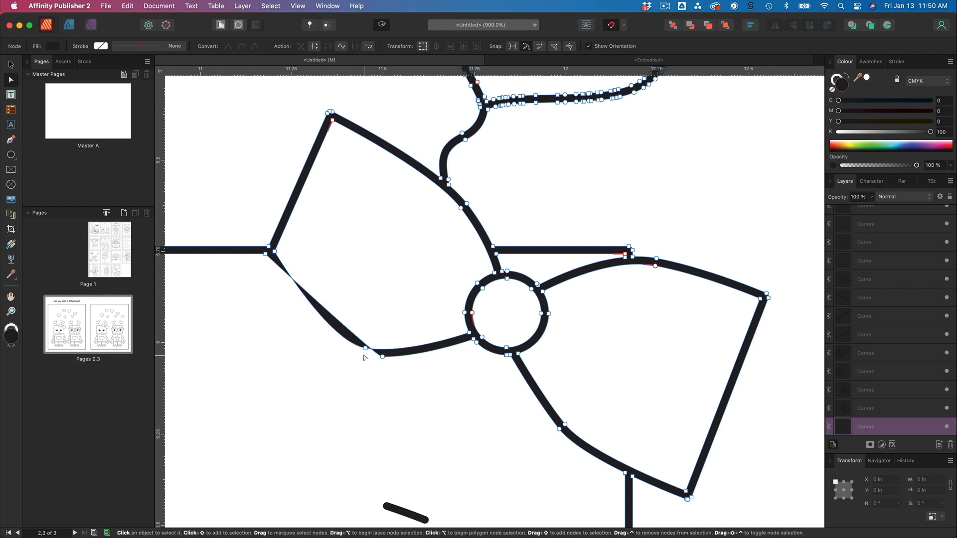
pyautogui.click(366, 348)
pyautogui.press('Delete')
pyautogui.click(383, 357)
pyautogui.press('Delete')
# Select and delete the nodes of the bow's centre knot circle.
pyautogui.click(481, 337)
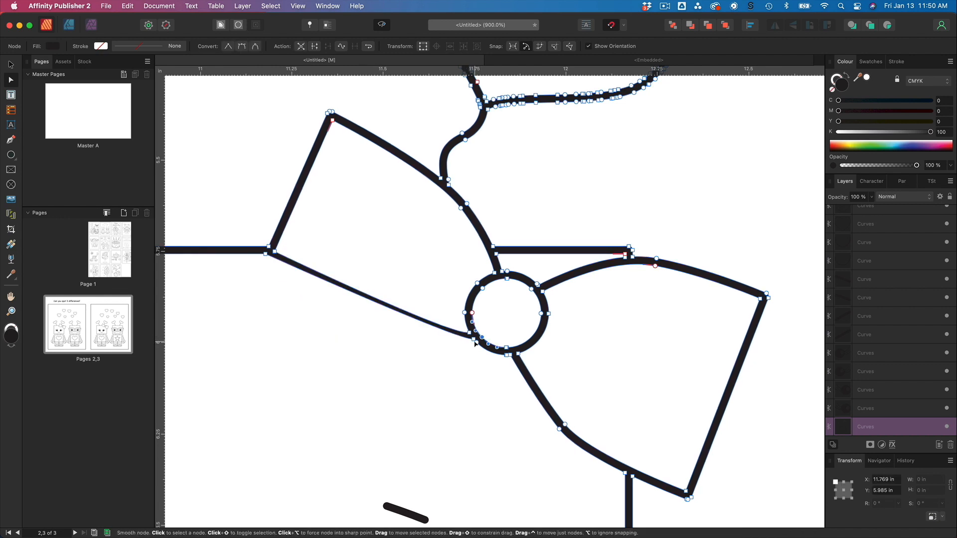
pyautogui.keyDown('shift'); pyautogui.click(477, 342); pyautogui.keyUp('shift')
pyautogui.keyDown('shift'); pyautogui.click(469, 333); pyautogui.keyUp('shift')
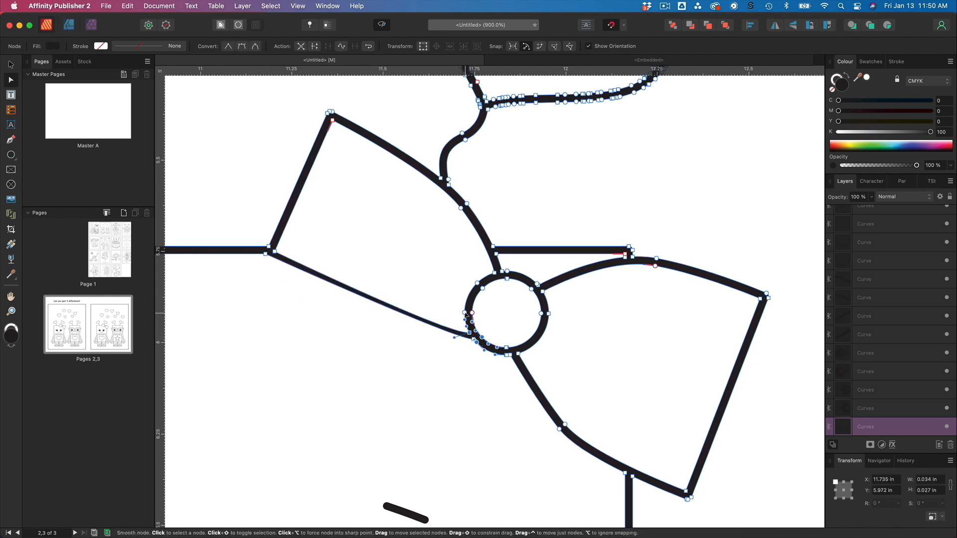
pyautogui.keyDown('shift'); pyautogui.click(464, 313); pyautogui.keyUp('shift')
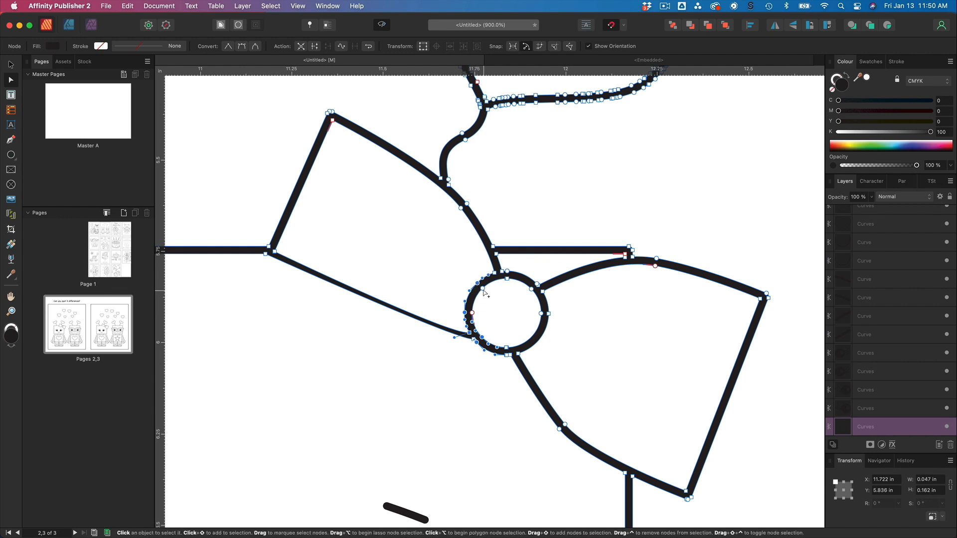
pyautogui.keyDown('shift'); pyautogui.click(504, 273); pyautogui.keyUp('shift')
pyautogui.keyDown('shift'); pyautogui.click(542, 314); pyautogui.keyUp('shift')
pyautogui.keyDown('shift'); pyautogui.click(520, 356); pyautogui.keyUp('shift')
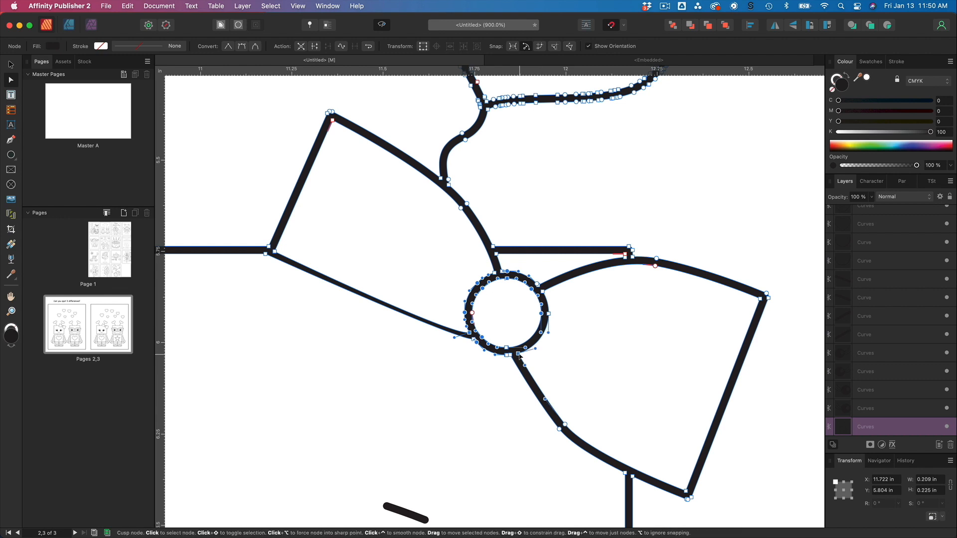
pyautogui.press('BackSpace')
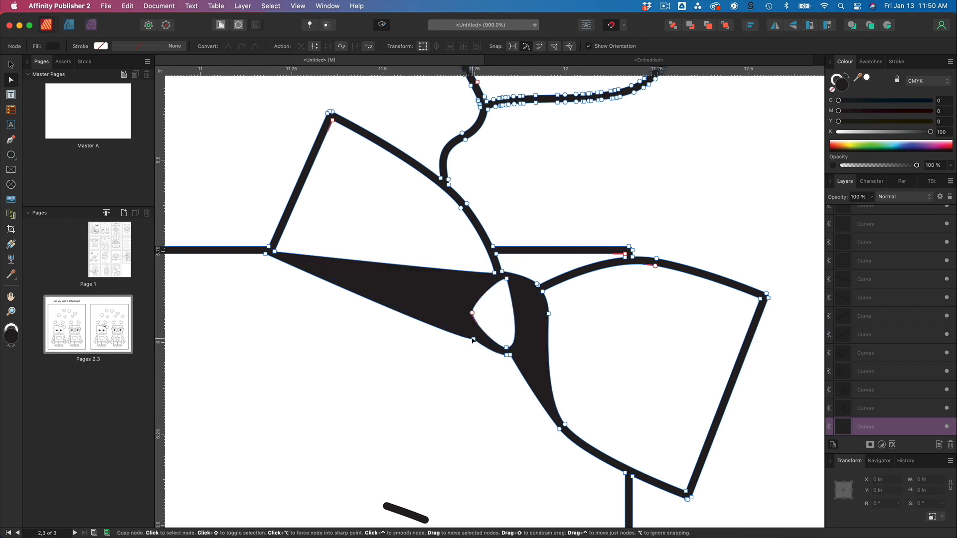
pyautogui.click(474, 339)
pyautogui.keyDown('shift'); pyautogui.click(472, 314); pyautogui.keyUp('shift')
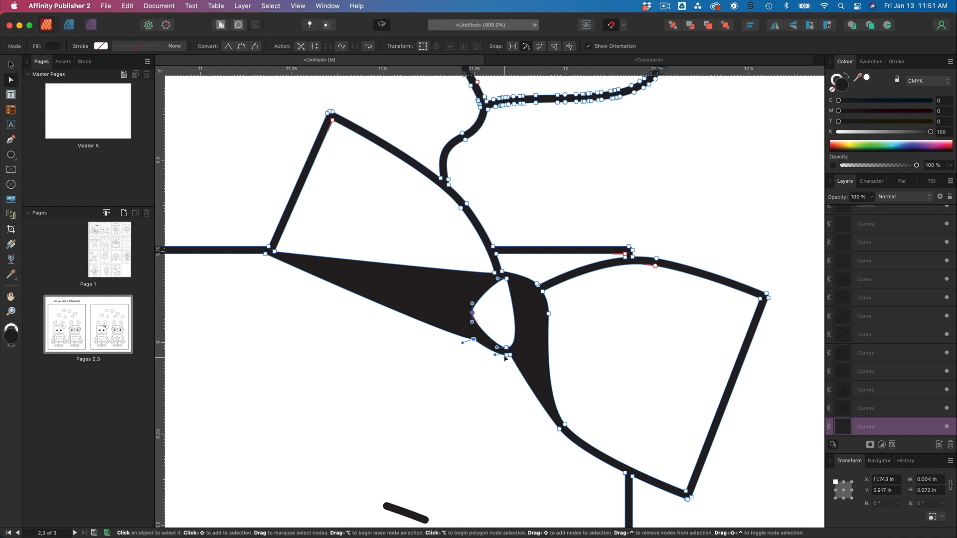
pyautogui.keyDown('shift'); pyautogui.click(506, 356); pyautogui.keyUp('shift')
pyautogui.keyDown('shift'); pyautogui.click(501, 271); pyautogui.keyUp('shift')
pyautogui.keyDown('shift'); pyautogui.click(543, 292); pyautogui.keyUp('shift')
pyautogui.press('Delete')
# Delete the nodes of the bow's right wing, including its outer corner.
pyautogui.scroll(1, 543, 294)
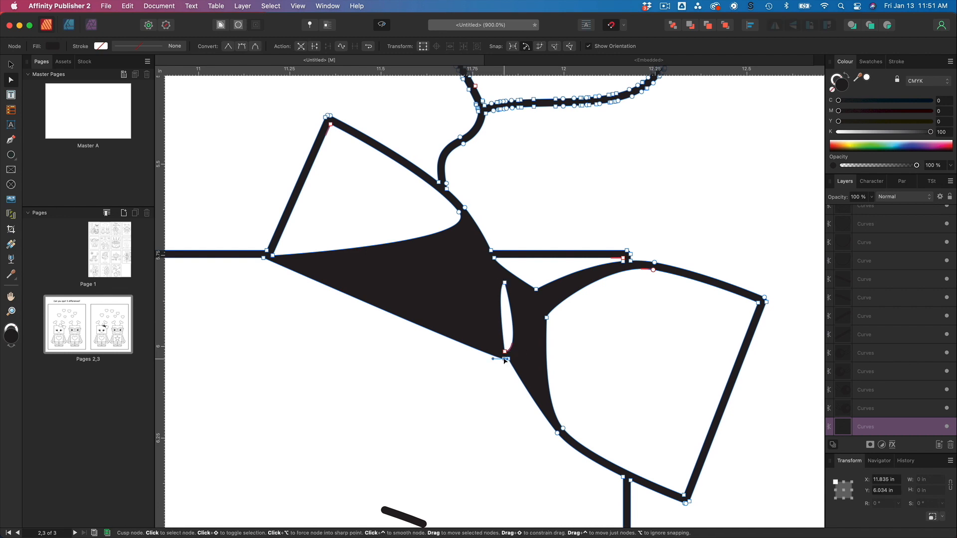
pyautogui.press('Delete')
pyautogui.click(507, 359)
pyautogui.press('Delete')
pyautogui.click(505, 352)
pyautogui.press('Delete')
pyautogui.click(495, 259)
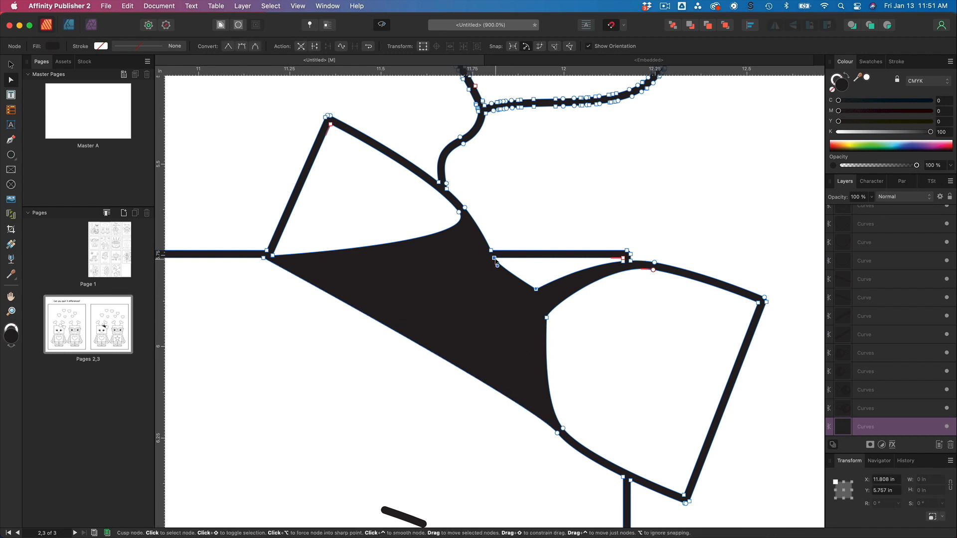
pyautogui.click(563, 428)
pyautogui.press('Delete')
pyautogui.click(758, 303)
pyautogui.press('Delete')
pyautogui.click(766, 302)
pyautogui.press('Delete')
pyautogui.click(764, 298)
# Delete the remaining nodes of the bow's right wing and knot along the head's top edge.
pyautogui.press('Delete')
pyautogui.click(653, 270)
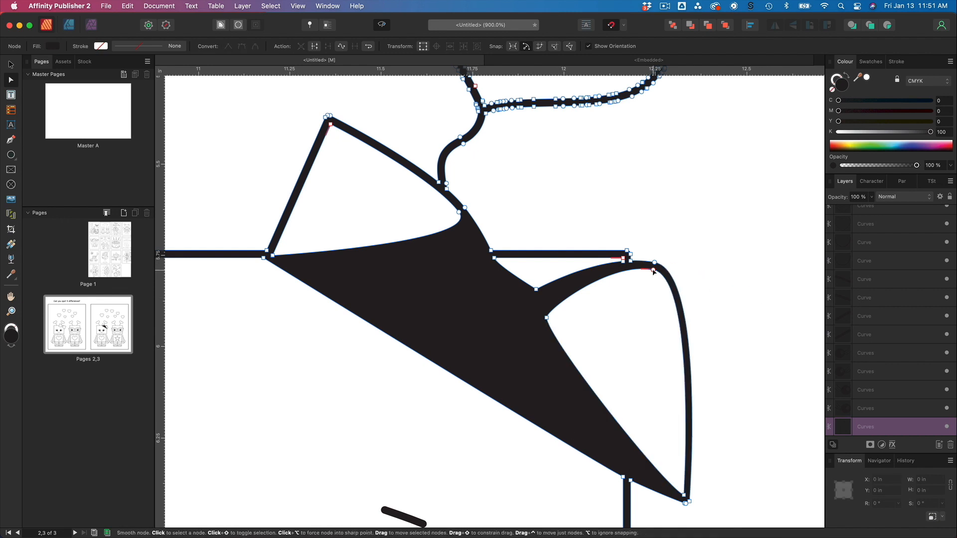
pyautogui.moveTo(691, 511); pyautogui.dragTo(680, 496)
pyautogui.press('Delete')
pyautogui.click(655, 262)
pyautogui.press('Delete')
pyautogui.click(630, 480)
pyautogui.press('Delete')
pyautogui.click(630, 260)
pyautogui.press('Delete')
pyautogui.click(623, 261)
pyautogui.press('Delete')
pyautogui.click(537, 289)
# Delete the bow's left wing top corner nodes, then move the leftover node to the head's right edge and delete it.
pyautogui.press('Delete')
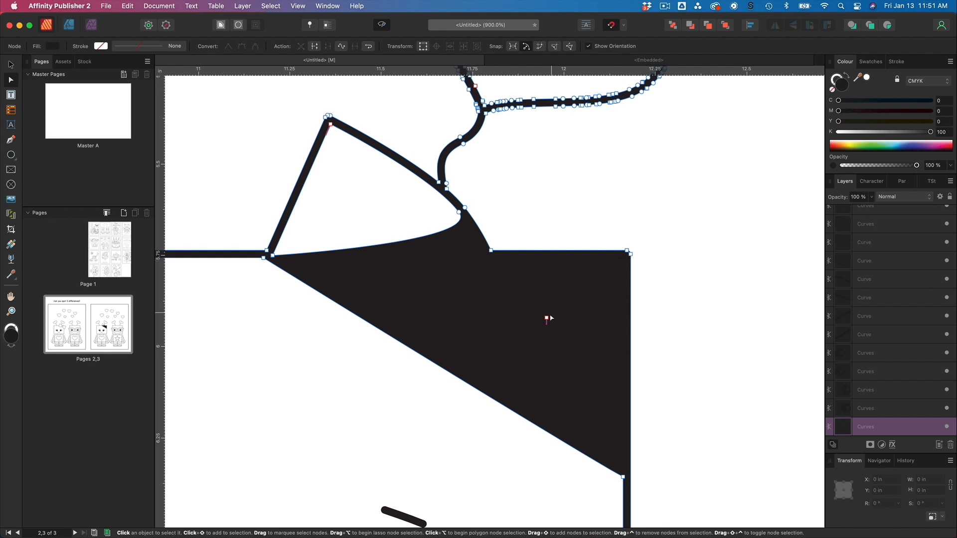
pyautogui.hscroll(-2, 456, 250)
pyautogui.click(365, 119)
pyautogui.press('Delete')
pyautogui.click(367, 118)
pyautogui.press('Delete')
pyautogui.click(370, 118)
pyautogui.press('Delete')
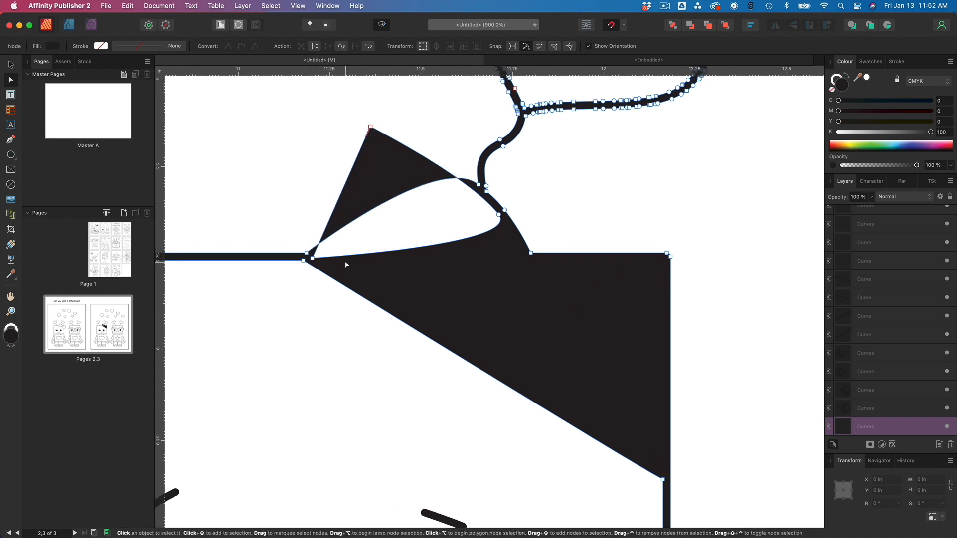
pyautogui.click(313, 258)
pyautogui.press('Delete')
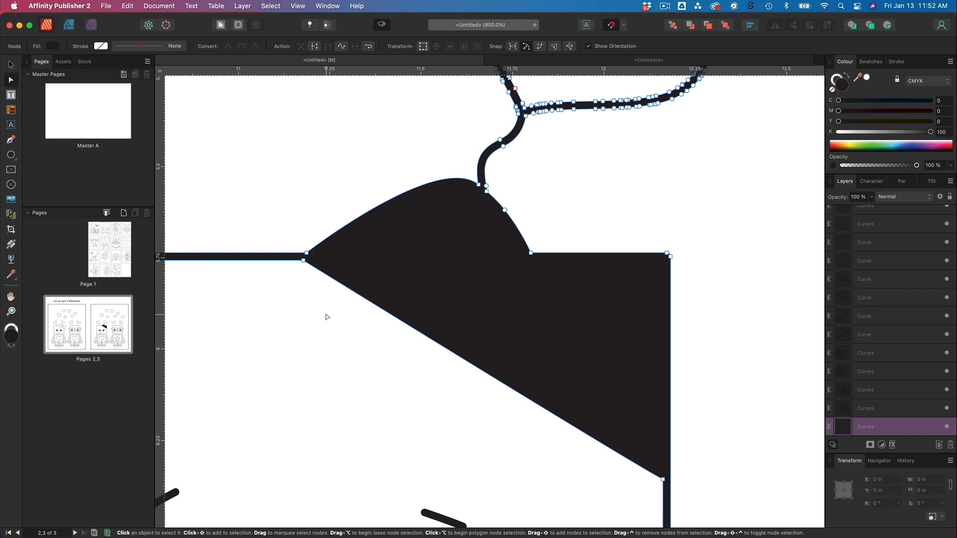
pyautogui.click(304, 260)
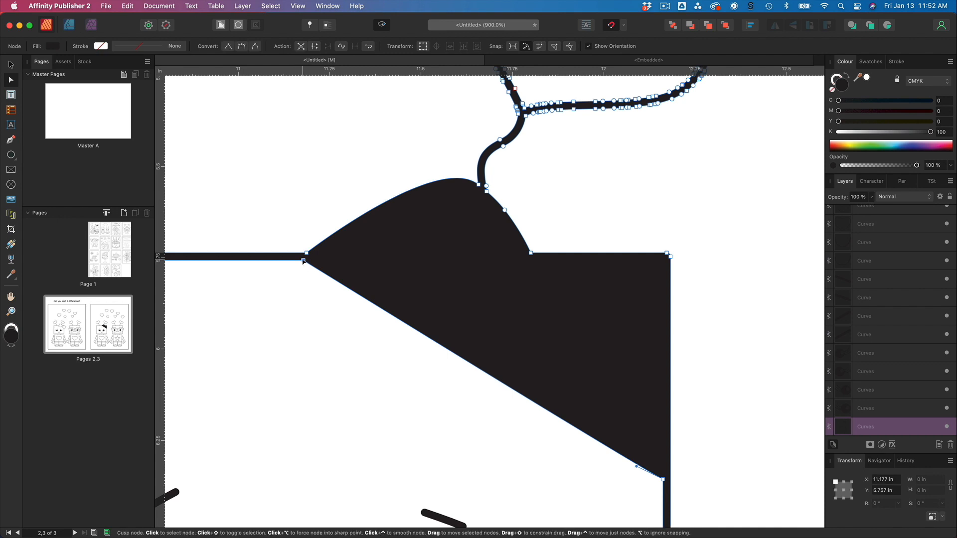
pyautogui.moveTo(303, 261); pyautogui.dragTo(662, 283)
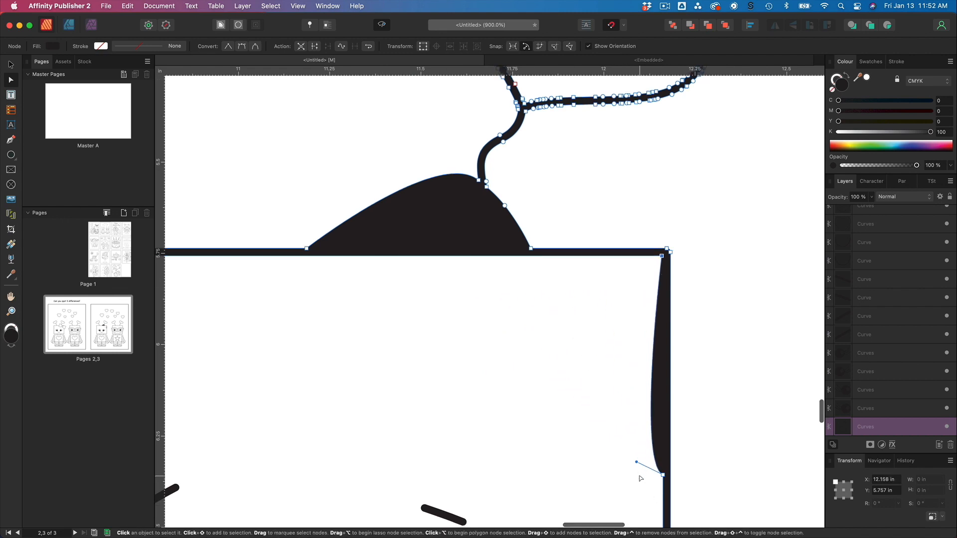
pyautogui.scroll(-2, 643, 459)
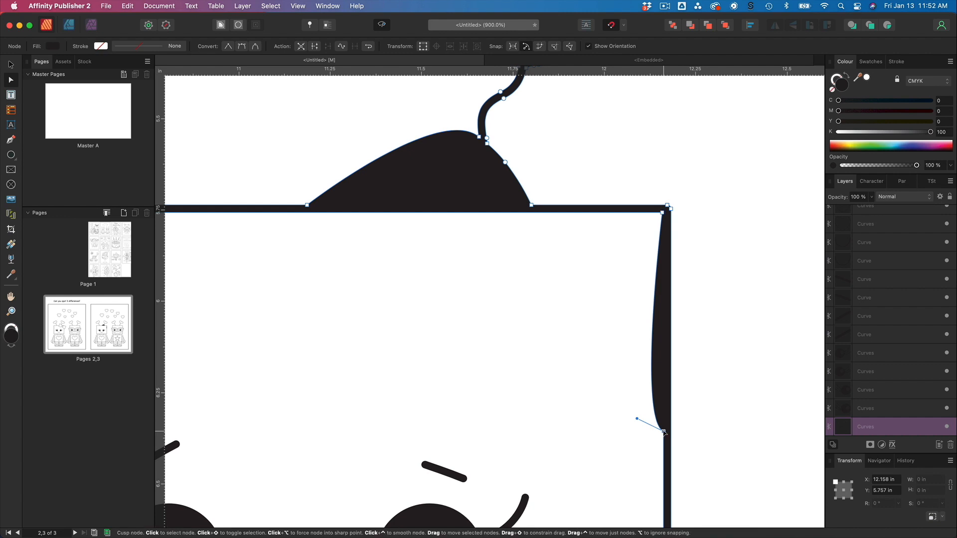
pyautogui.press('Delete')
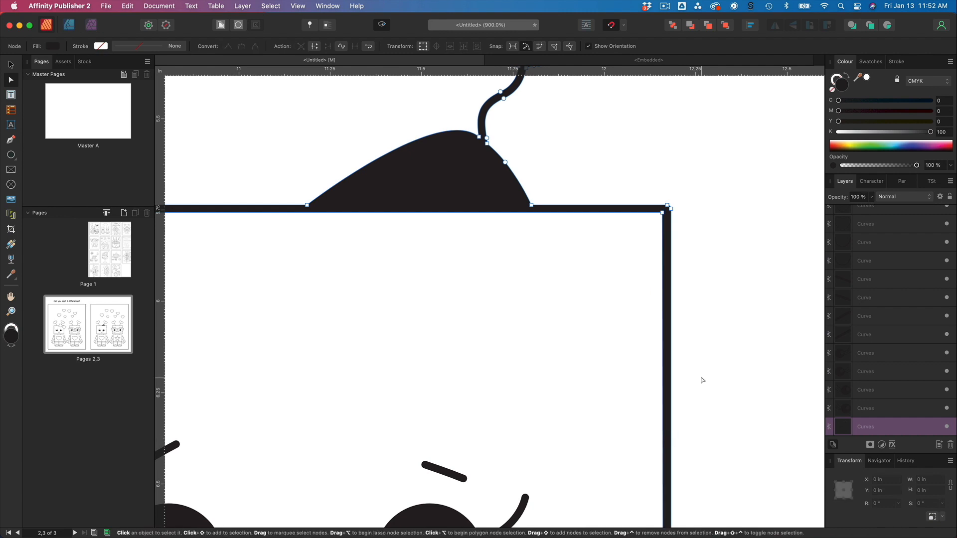
# Move the leftover bow blob's bottom nodes together at the antenna's base on the head's top edge.
pyautogui.scroll(-5, 650, 261)
pyautogui.scroll(10, 650, 260)
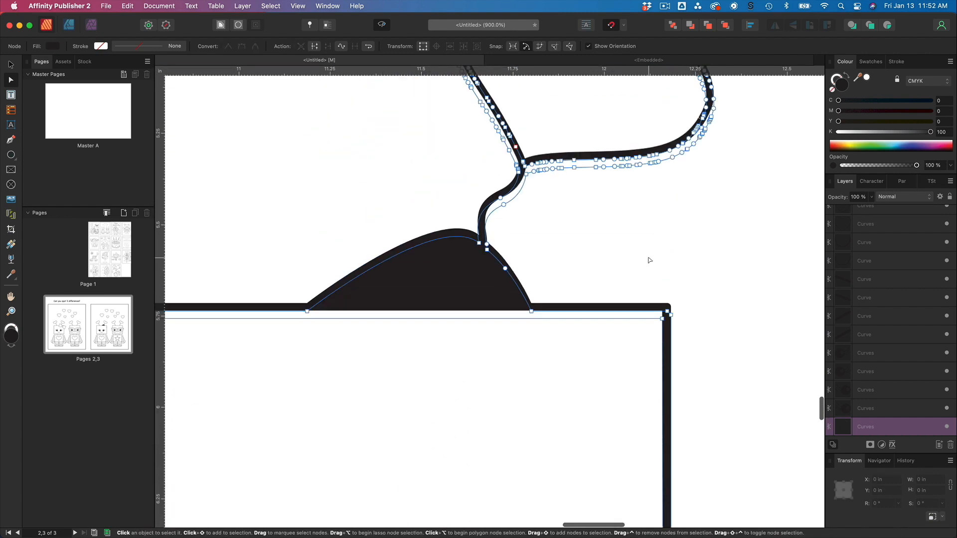
pyautogui.hscroll(-3, 650, 259)
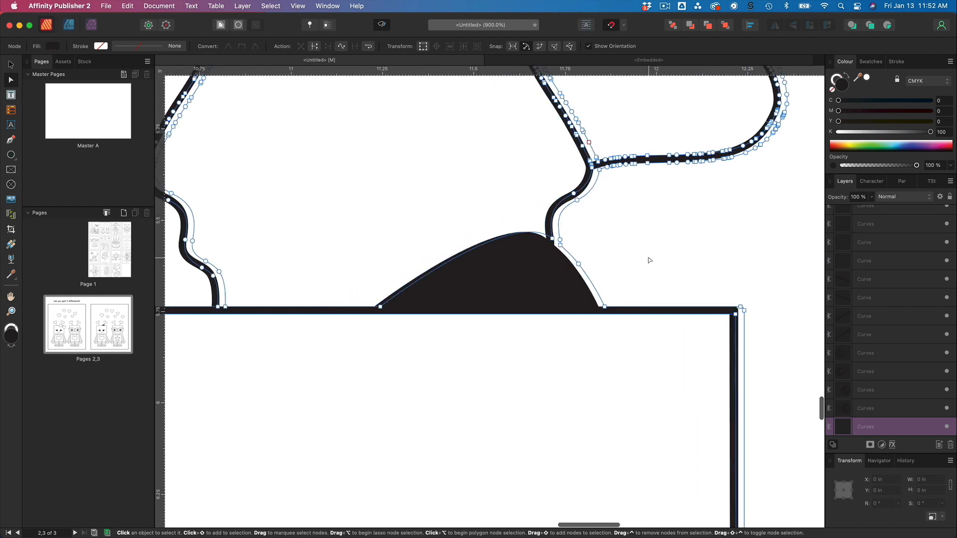
pyautogui.hscroll(1, 649, 260)
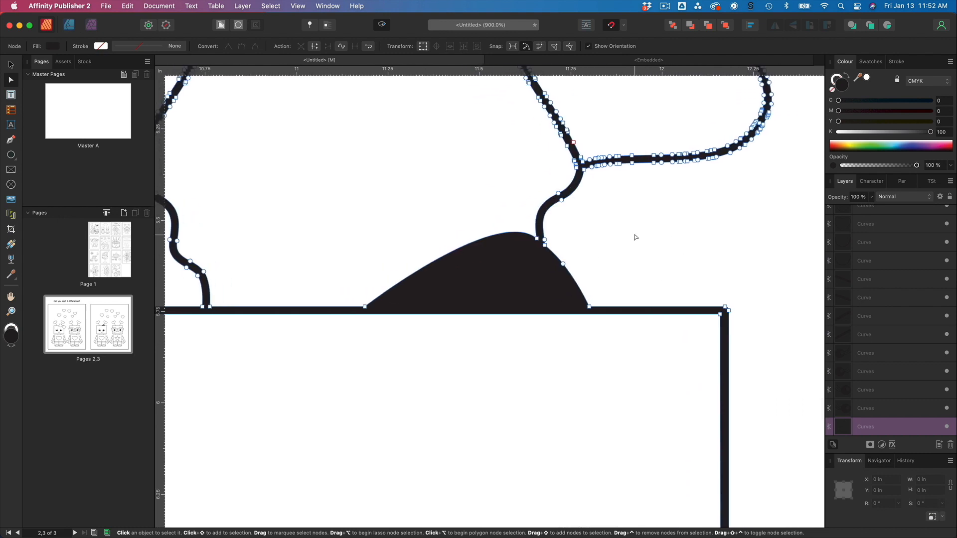
pyautogui.scroll(5, 636, 237)
pyautogui.scroll(-3, 636, 237)
pyautogui.scroll(-1, 635, 237)
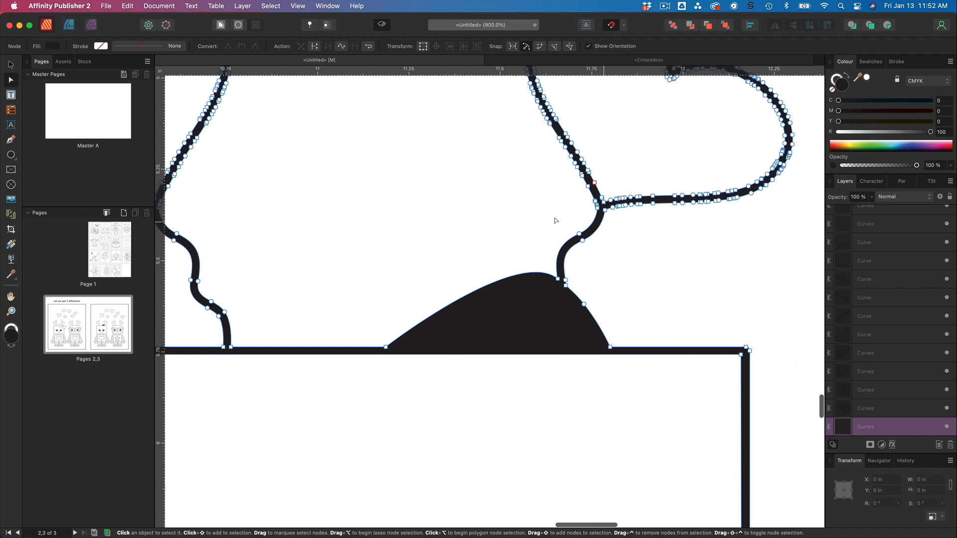
pyautogui.hscroll(3, 592, 333)
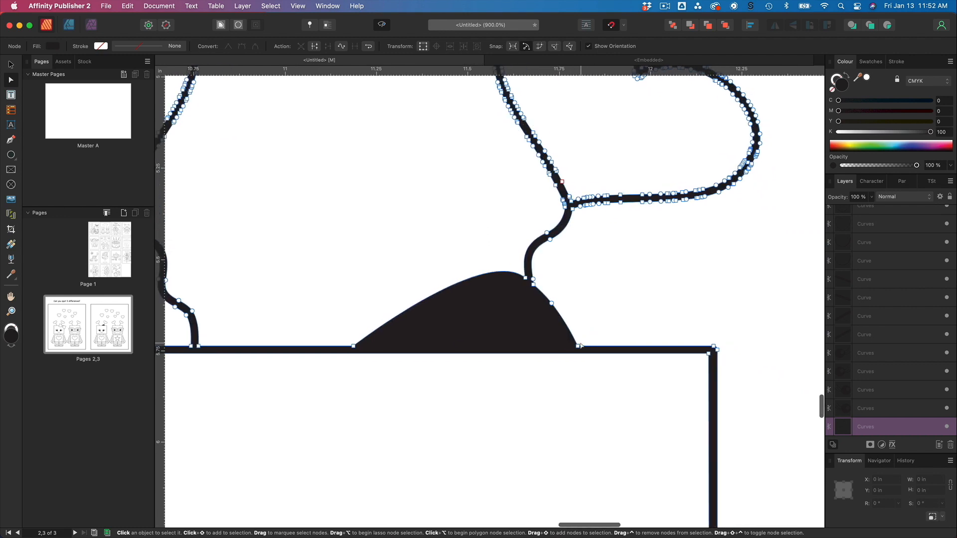
pyautogui.click(578, 346)
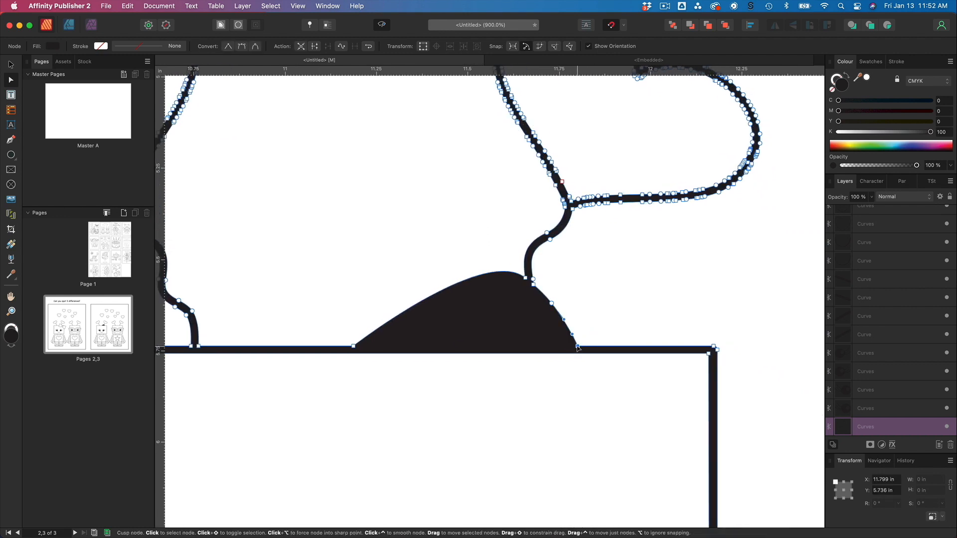
pyautogui.moveTo(578, 347); pyautogui.dragTo(540, 347)
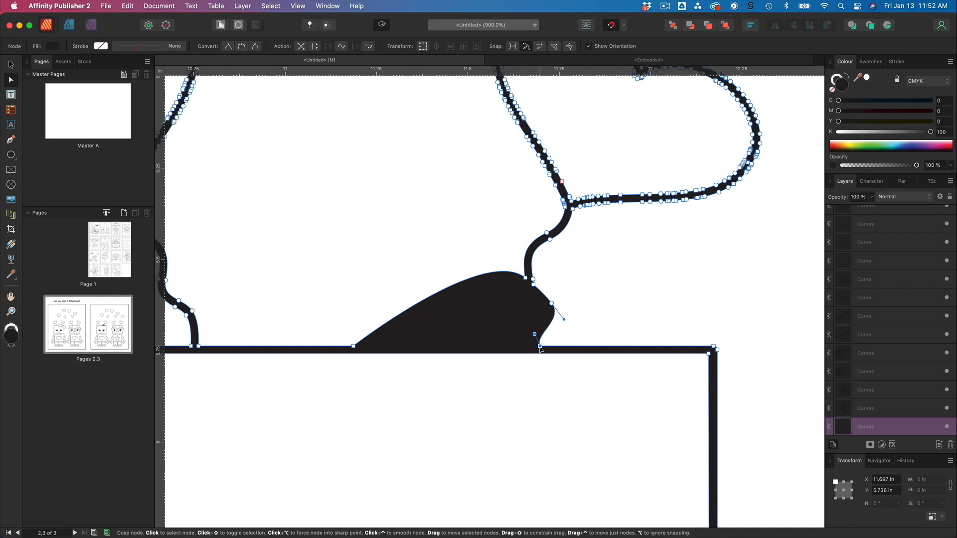
pyautogui.hscroll(-3, 540, 350)
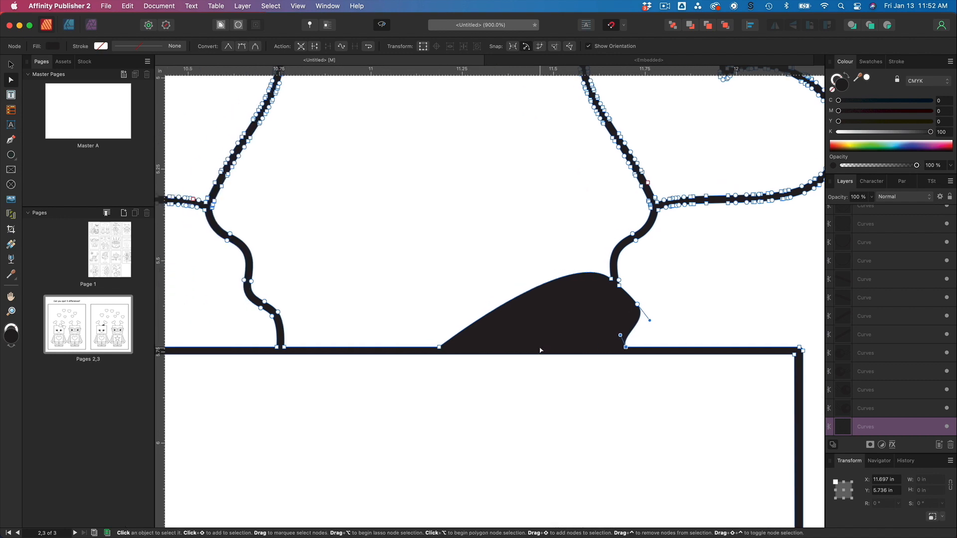
pyautogui.hscroll(2, 541, 350)
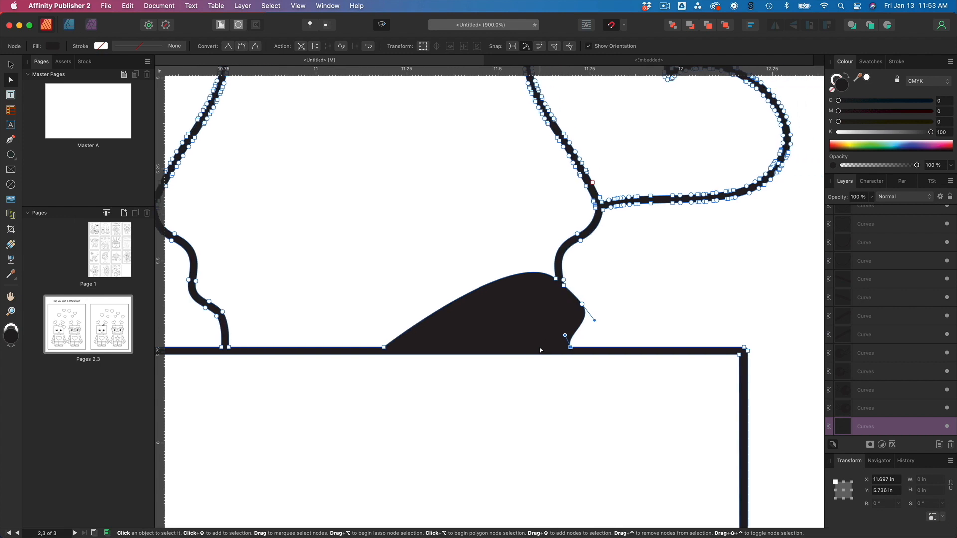
pyautogui.moveTo(383, 348); pyautogui.dragTo(560, 350)
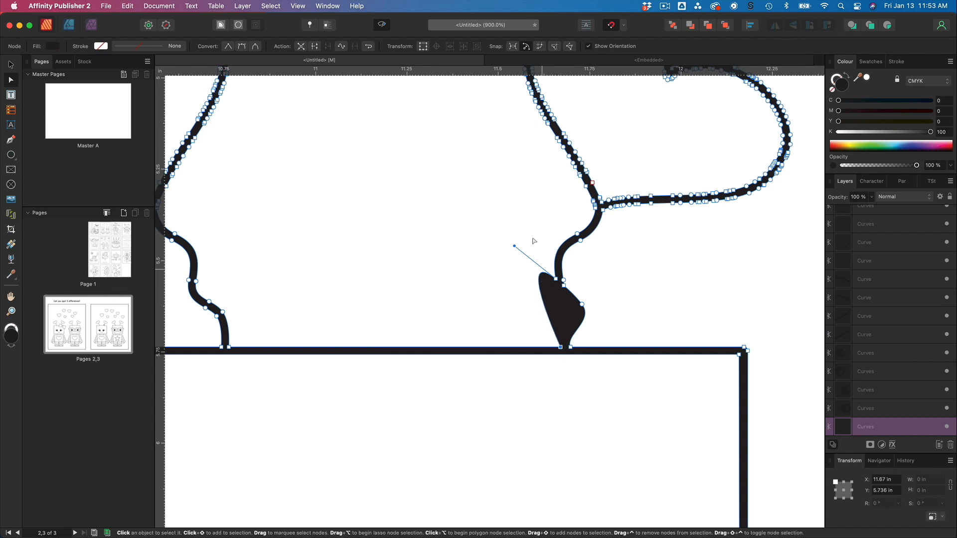
# Adjust the blob's node handles to narrow it into the lower part of the antenna line.
pyautogui.moveTo(515, 246); pyautogui.dragTo(535, 280)
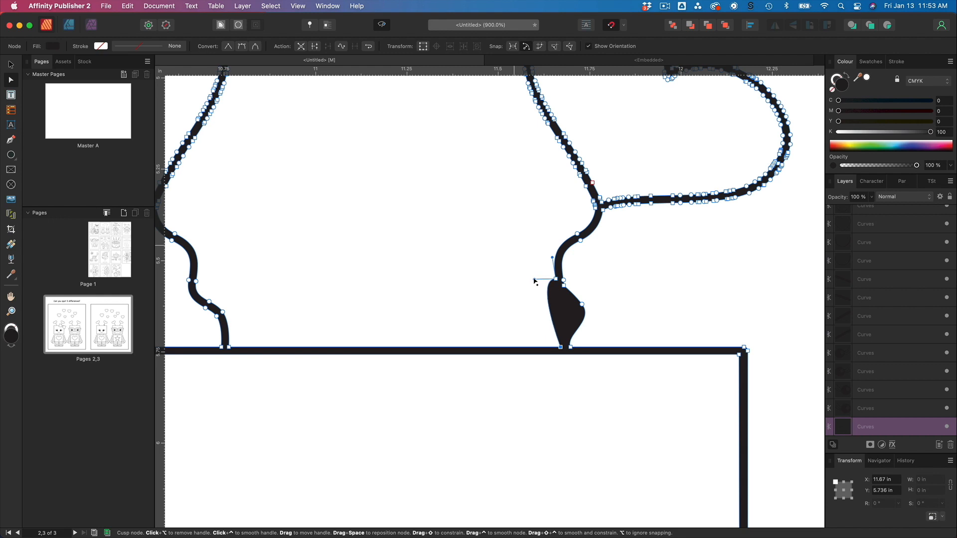
pyautogui.moveTo(535, 284); pyautogui.dragTo(533, 293)
pyautogui.moveTo(534, 294); pyautogui.dragTo(527, 295)
pyautogui.moveTo(527, 289); pyautogui.dragTo(481, 302)
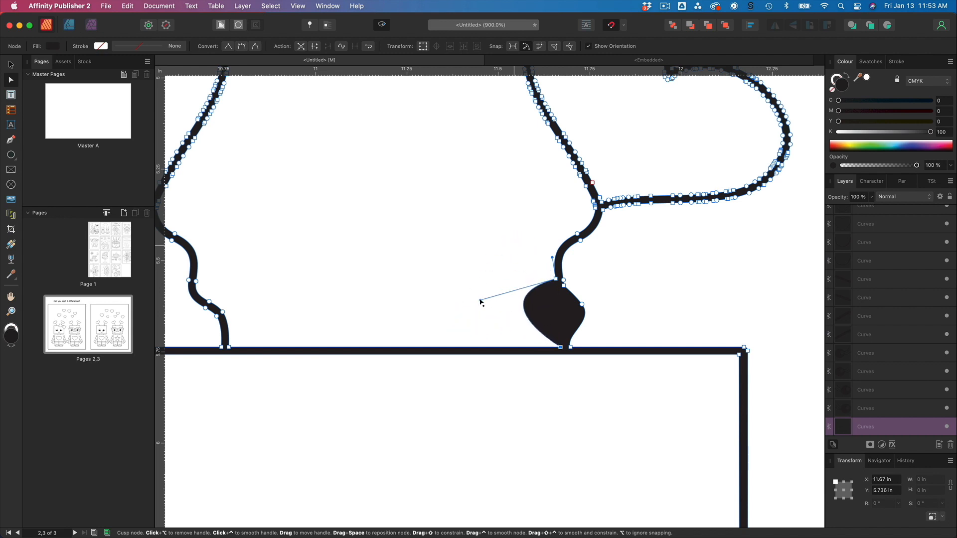
pyautogui.moveTo(481, 302); pyautogui.dragTo(557, 328)
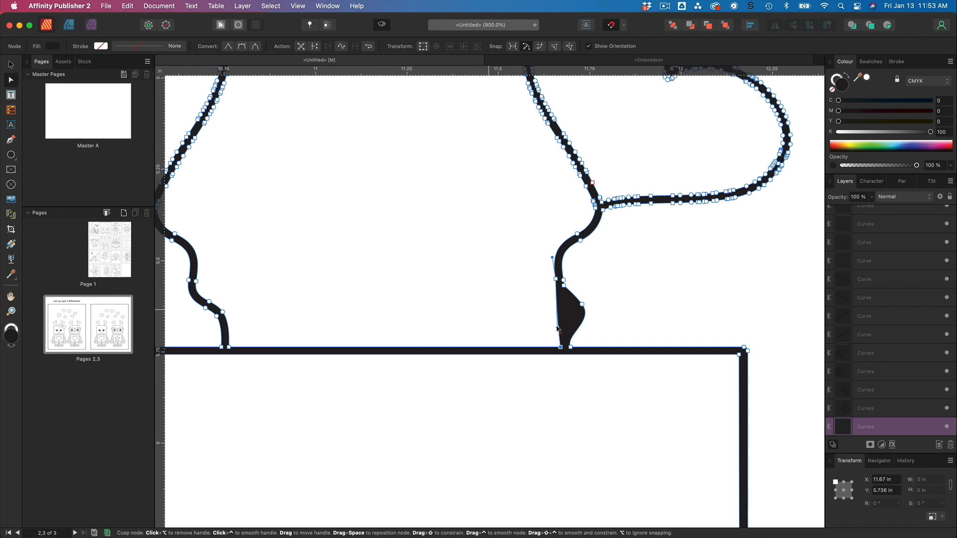
pyautogui.moveTo(556, 328); pyautogui.dragTo(560, 328)
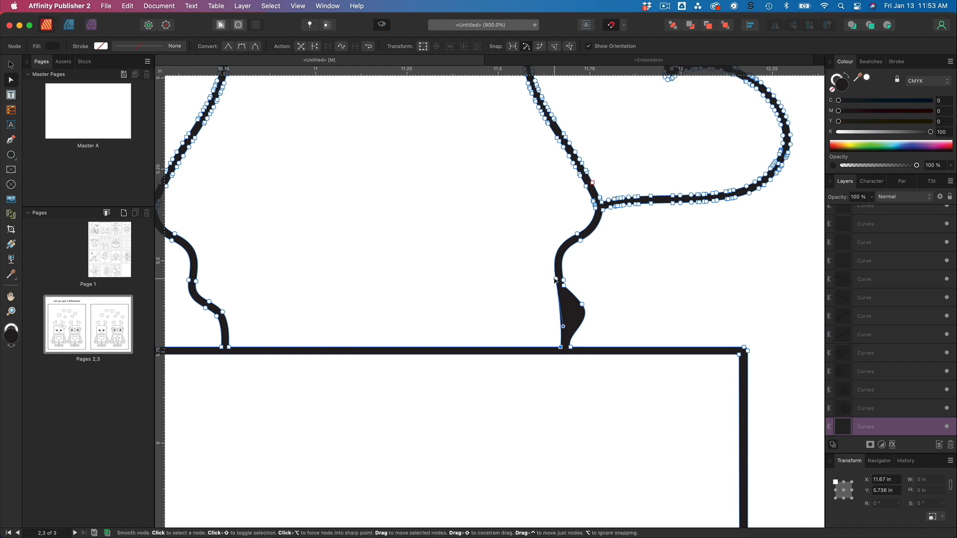
pyautogui.moveTo(556, 281)
pyautogui.mouseDown()
pyautogui.moveTo(556, 290)
pyautogui.moveTo(557, 281)
pyautogui.mouseUp()
pyautogui.click(582, 304)
pyautogui.moveTo(595, 321); pyautogui.dragTo(590, 333)
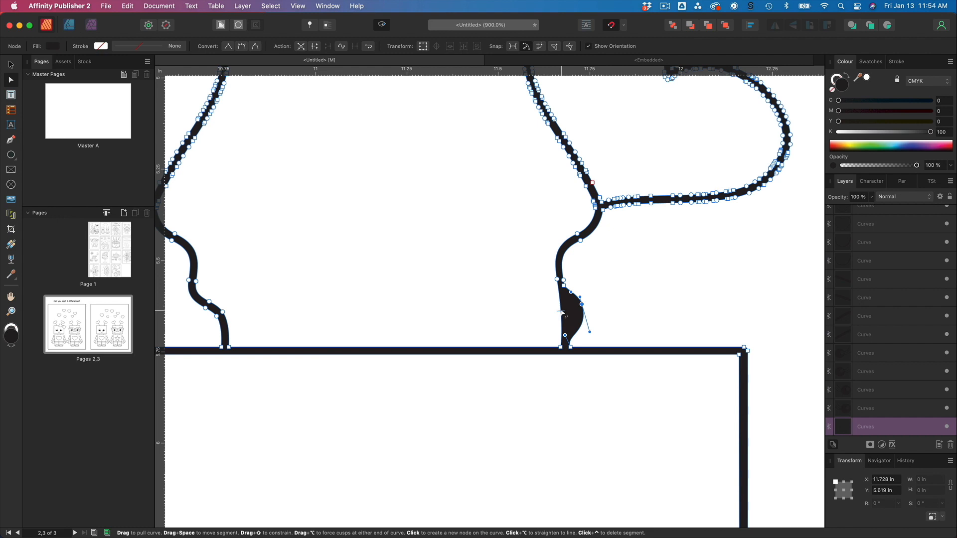
# Pull the blob's right-side node inward so the remaining fill merges into the antenna stroke.
pyautogui.press('p')
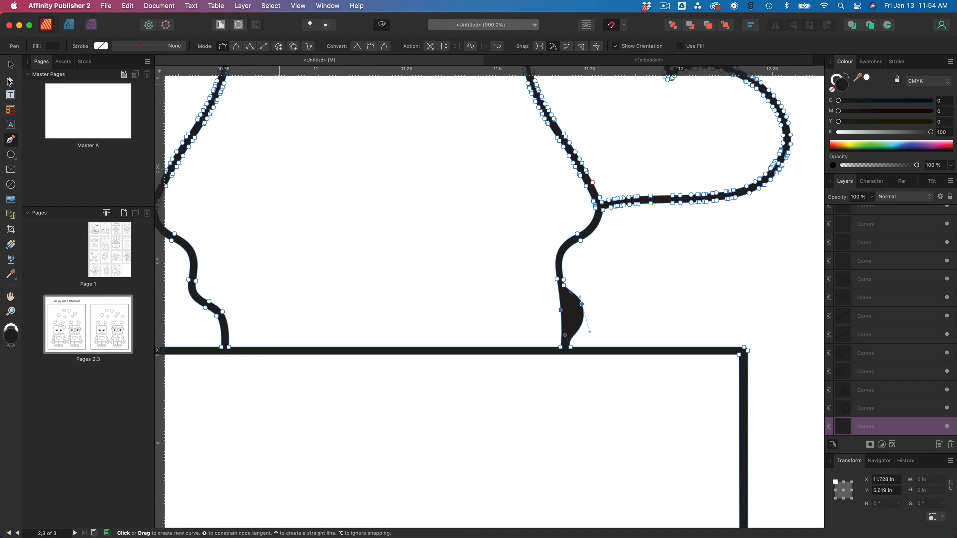
pyautogui.click(11, 81)
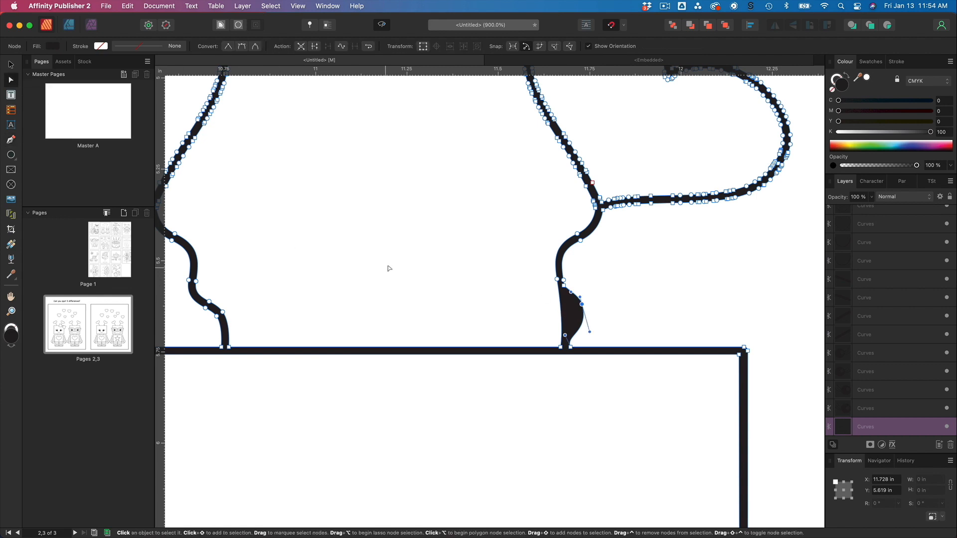
pyautogui.moveTo(581, 303); pyautogui.dragTo(573, 310)
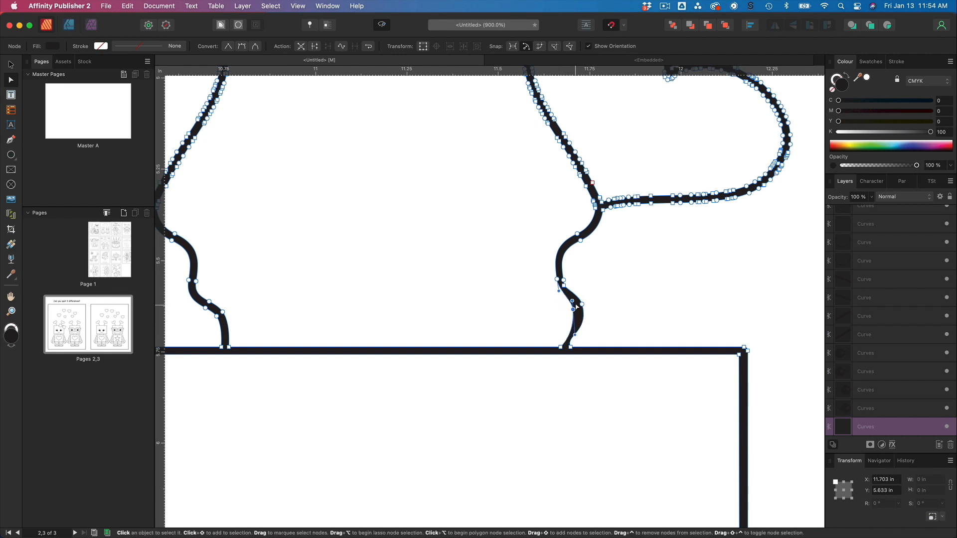
# Delete the extra node left on the antenna's lower bend.
pyautogui.scroll(6, 576, 308)
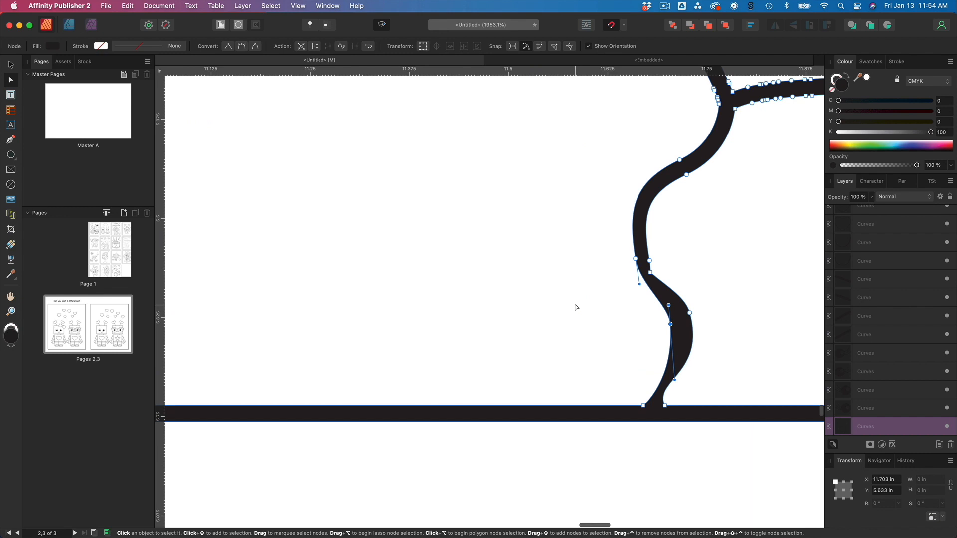
pyautogui.hscroll(5, 575, 307)
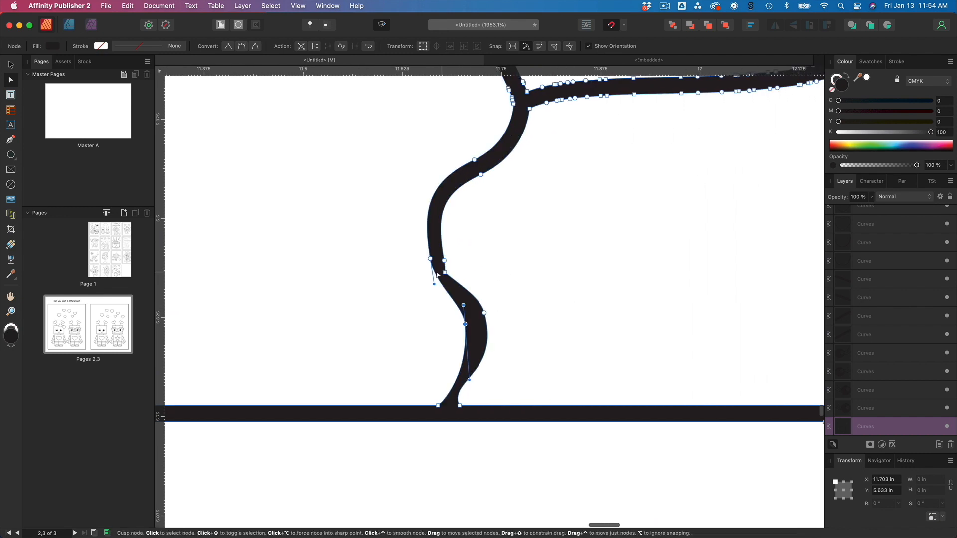
pyautogui.click(445, 273)
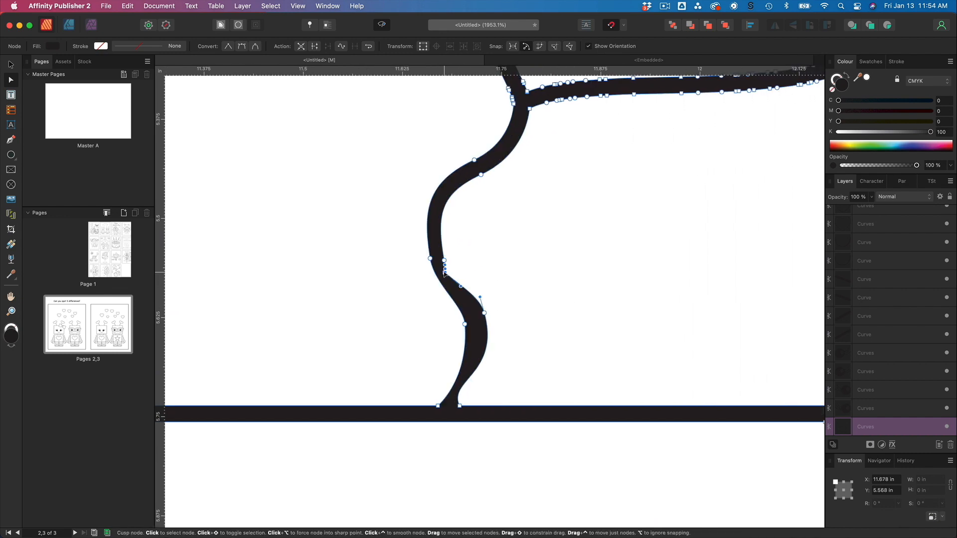
pyautogui.press('Delete')
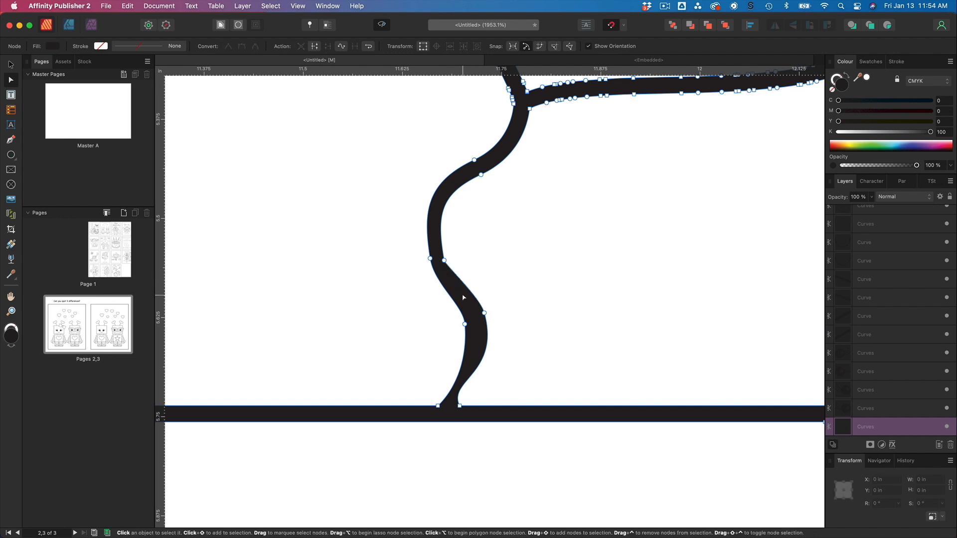
# Reshape the antenna's lower bend by repositioning its nodes and curve handles.
pyautogui.click(444, 261)
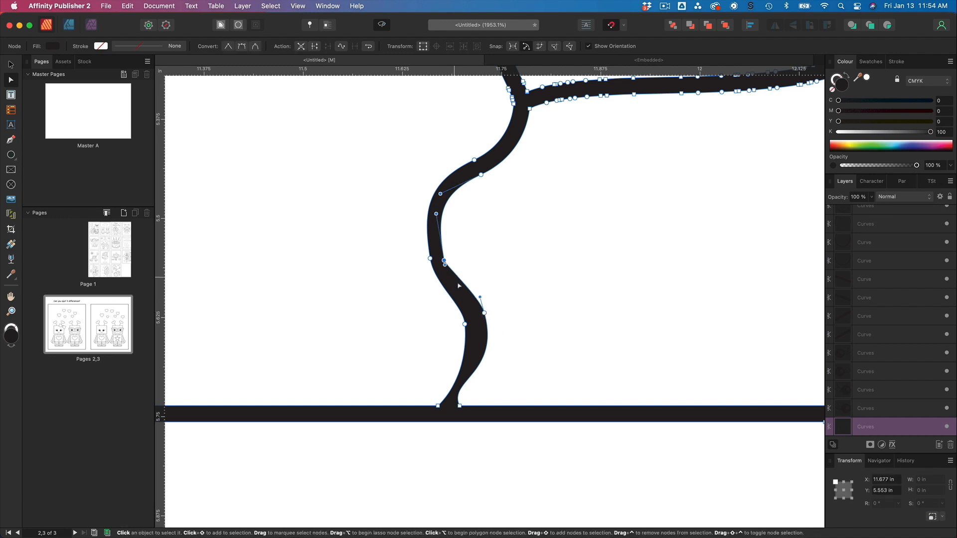
pyautogui.moveTo(449, 281)
pyautogui.mouseDown()
pyautogui.moveTo(457, 294)
pyautogui.moveTo(444, 271)
pyautogui.mouseUp()
pyautogui.moveTo(486, 316)
pyautogui.mouseDown()
pyautogui.moveTo(517, 365)
pyautogui.moveTo(459, 406)
pyautogui.moveTo(487, 323)
pyautogui.mouseUp()
pyautogui.moveTo(490, 393); pyautogui.dragTo(490, 382)
pyautogui.moveTo(487, 323); pyautogui.dragTo(457, 287)
pyautogui.click(465, 325)
pyautogui.click(444, 260)
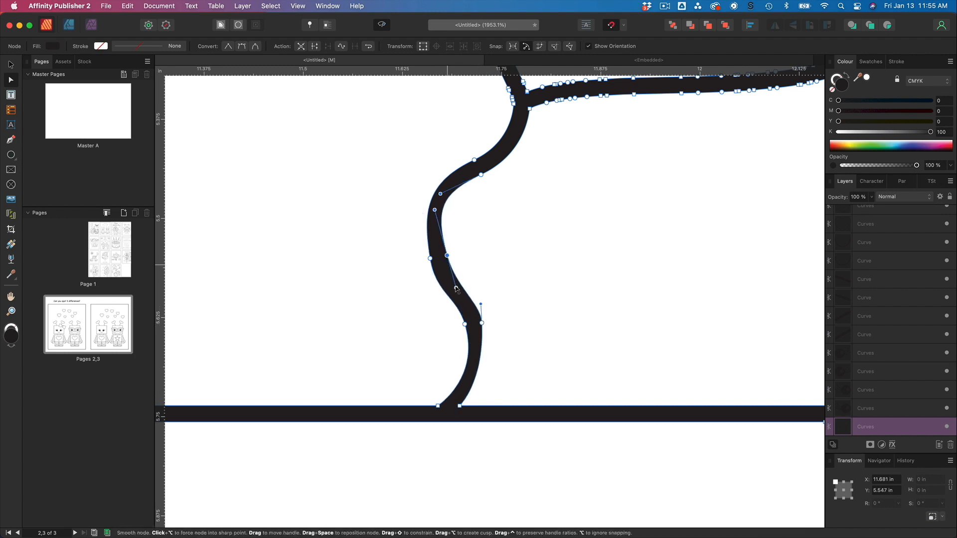
pyautogui.moveTo(432, 212); pyautogui.dragTo(460, 288)
pyautogui.moveTo(481, 323); pyautogui.dragTo(480, 324)
# Smooth the antenna's middle S-curve by adjusting its node positions and handle directions.
pyautogui.scroll(1, 480, 324)
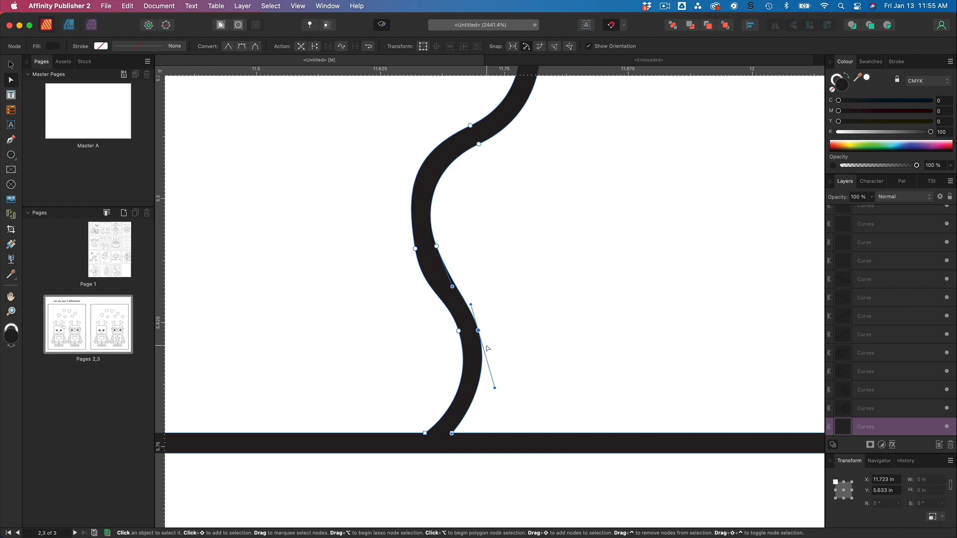
pyautogui.click(446, 255)
pyautogui.click(435, 245)
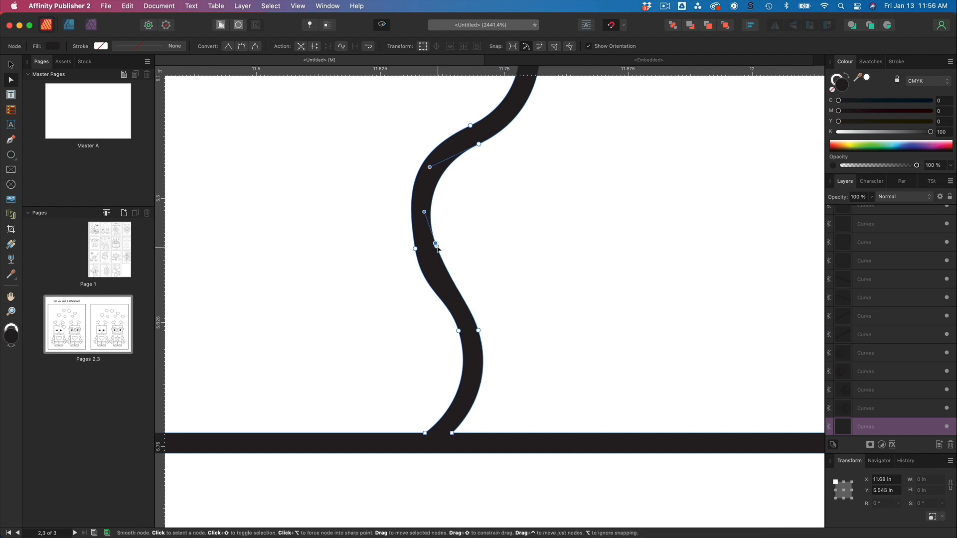
pyautogui.moveTo(435, 244); pyautogui.dragTo(426, 203)
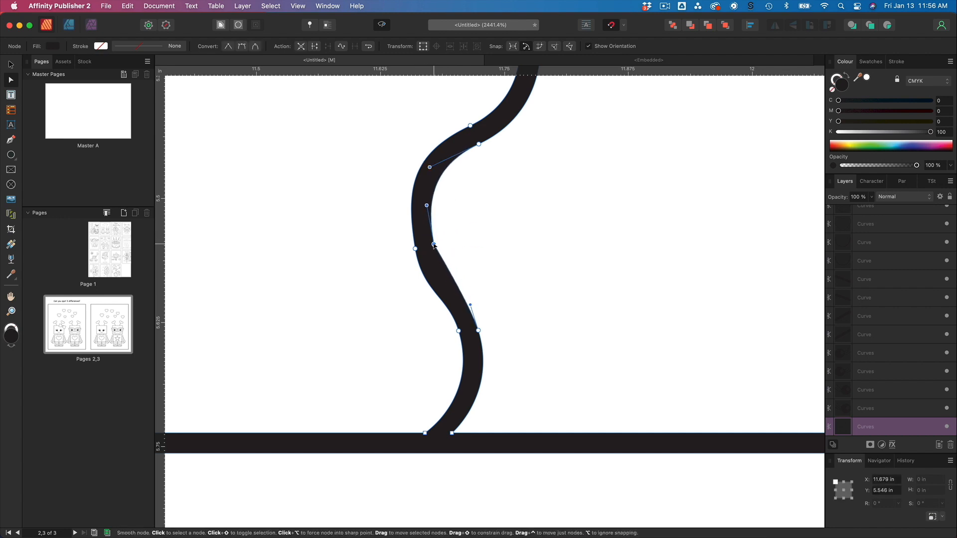
pyautogui.rightClick(433, 242)
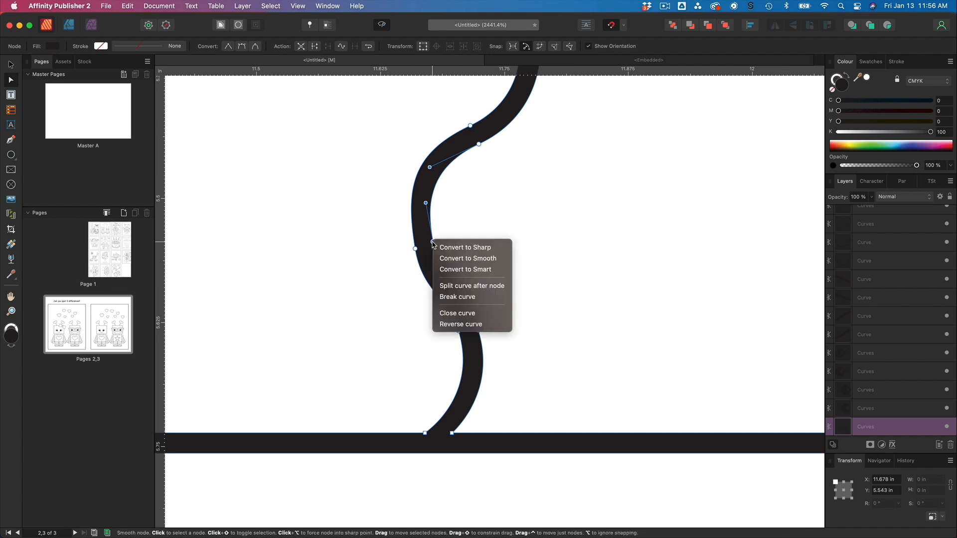
pyautogui.click(426, 204)
pyautogui.moveTo(425, 203); pyautogui.dragTo(422, 211)
pyautogui.moveTo(433, 243); pyautogui.dragTo(413, 215)
pyautogui.click(461, 255)
pyautogui.click(442, 270)
pyautogui.click(442, 269)
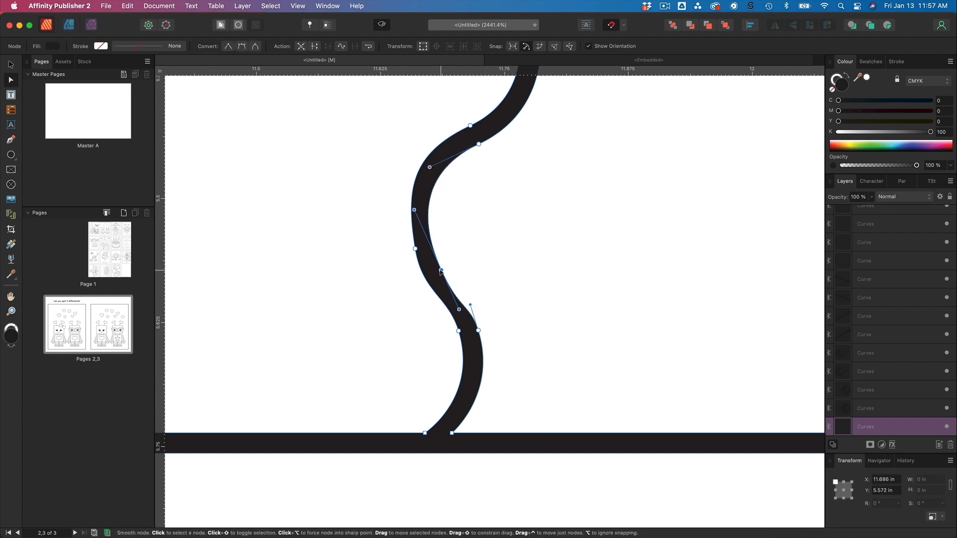
pyautogui.moveTo(458, 308); pyautogui.dragTo(462, 305)
pyautogui.moveTo(444, 268); pyautogui.dragTo(436, 236)
pyautogui.moveTo(410, 181); pyautogui.dragTo(432, 233)
pyautogui.moveTo(438, 274); pyautogui.dragTo(441, 270)
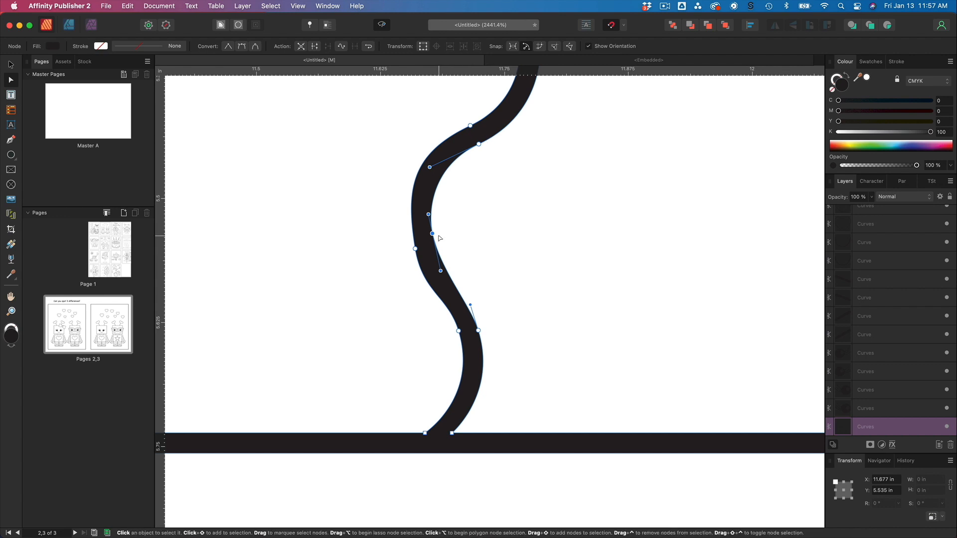
# Refine the antenna's upper and lower bend handles into an even wavy line, then deselect the curve.
pyautogui.click(415, 249)
pyautogui.moveTo(405, 191); pyautogui.dragTo(403, 204)
pyautogui.moveTo(416, 248); pyautogui.dragTo(417, 252)
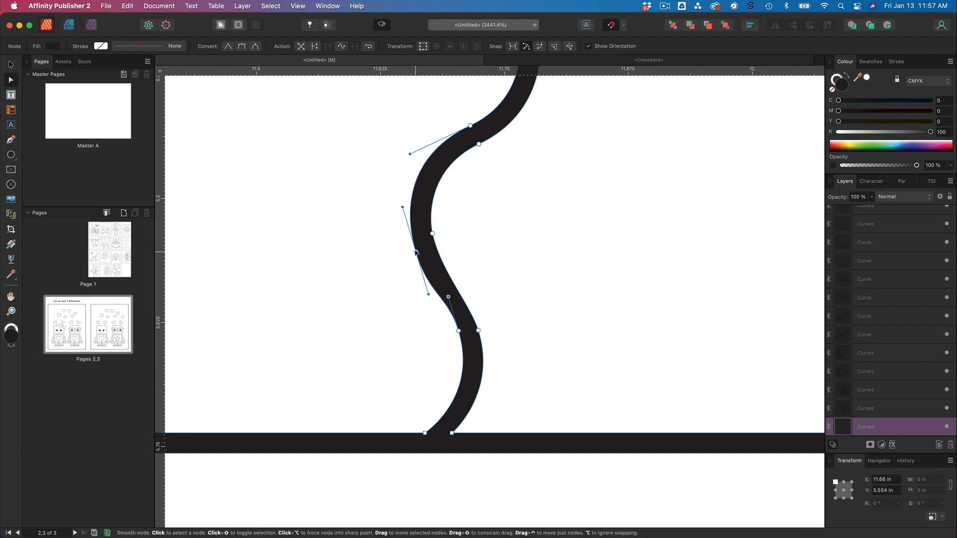
pyautogui.moveTo(448, 297); pyautogui.dragTo(444, 306)
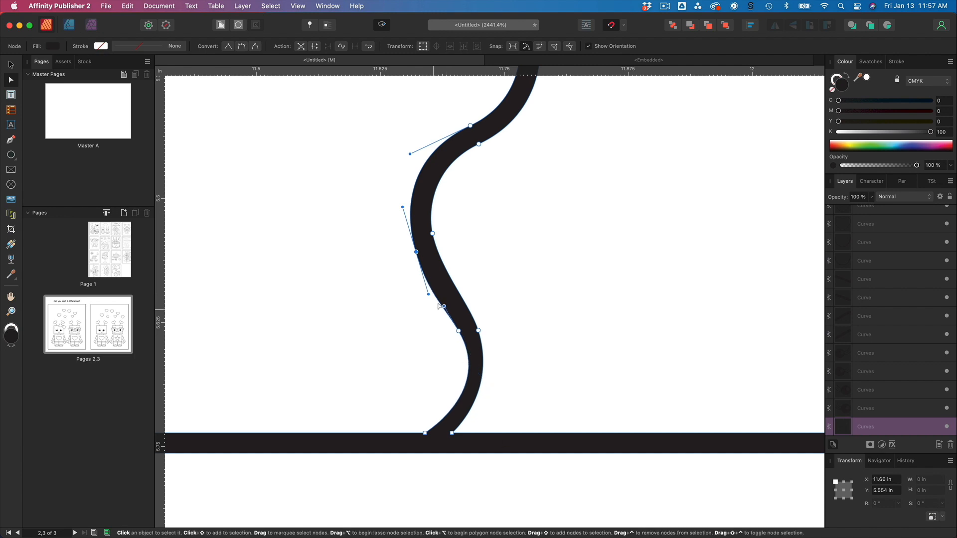
pyautogui.click(459, 331)
pyautogui.moveTo(494, 392); pyautogui.dragTo(483, 378)
pyautogui.click(550, 345)
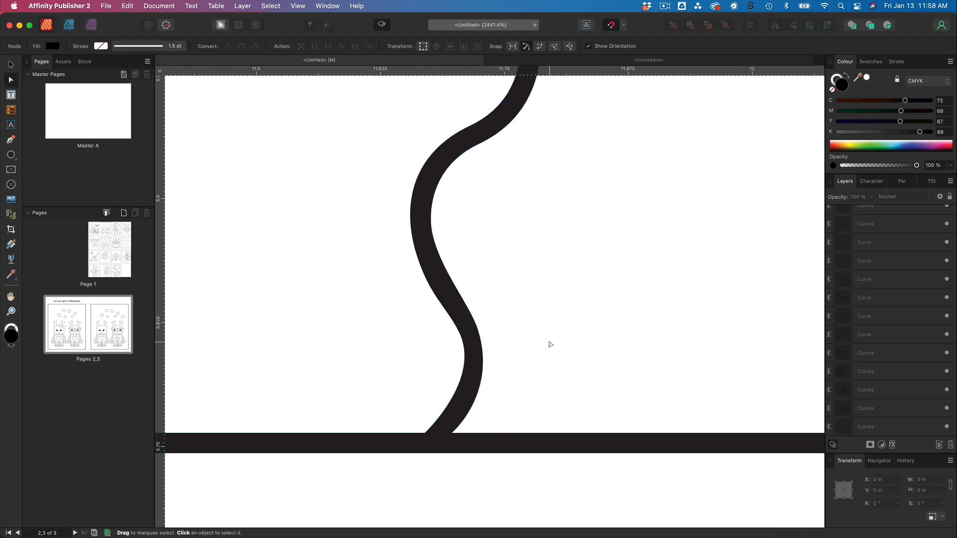
pyautogui.scroll(-10, 549, 345)
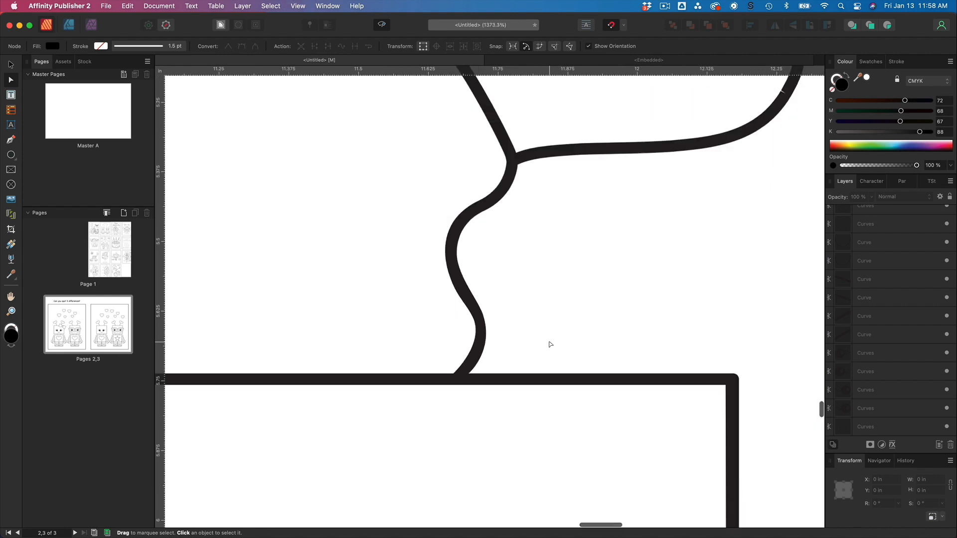
pyautogui.scroll(-8, 550, 344)
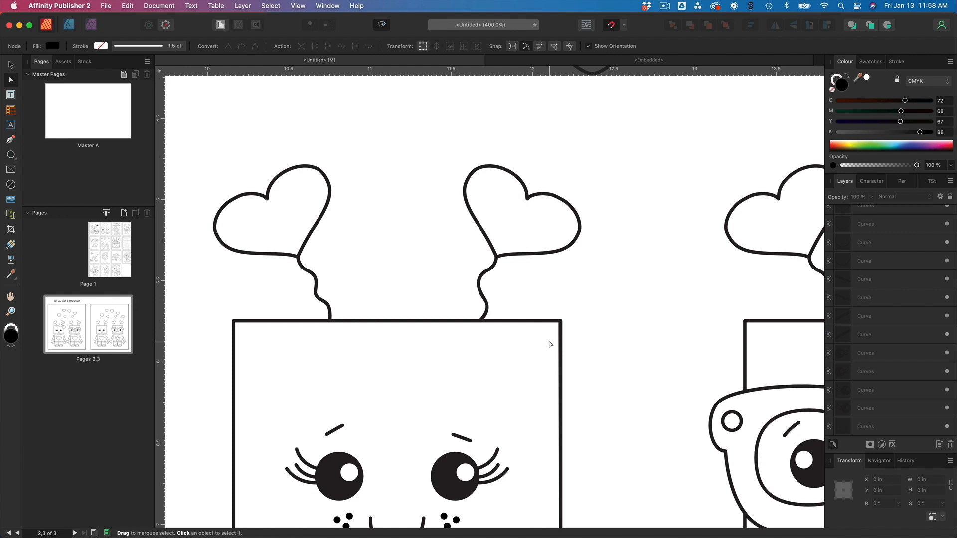
# Select the star robot's leg curves and delete the top node of the left foot's arch.
pyautogui.scroll(-2, 550, 344)
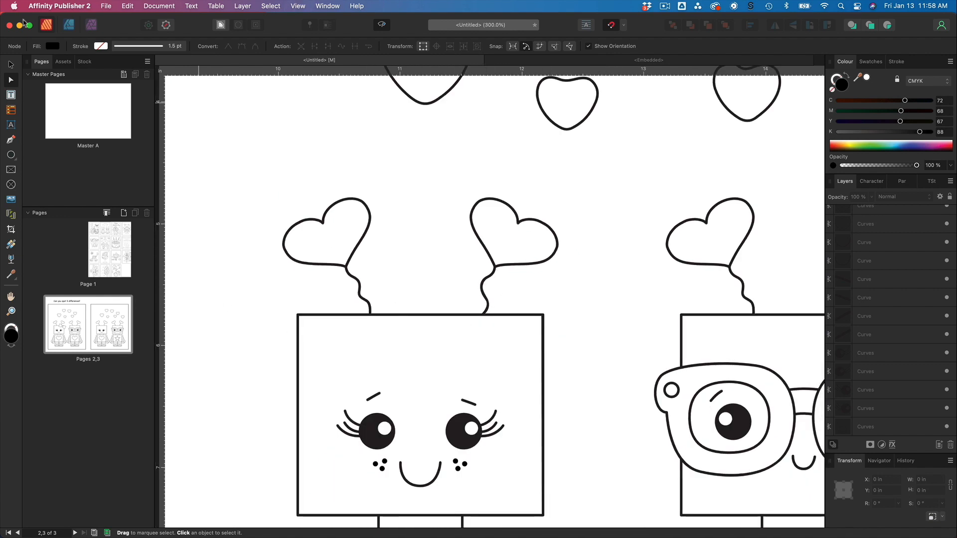
pyautogui.click(11, 64)
pyautogui.press('super+1')
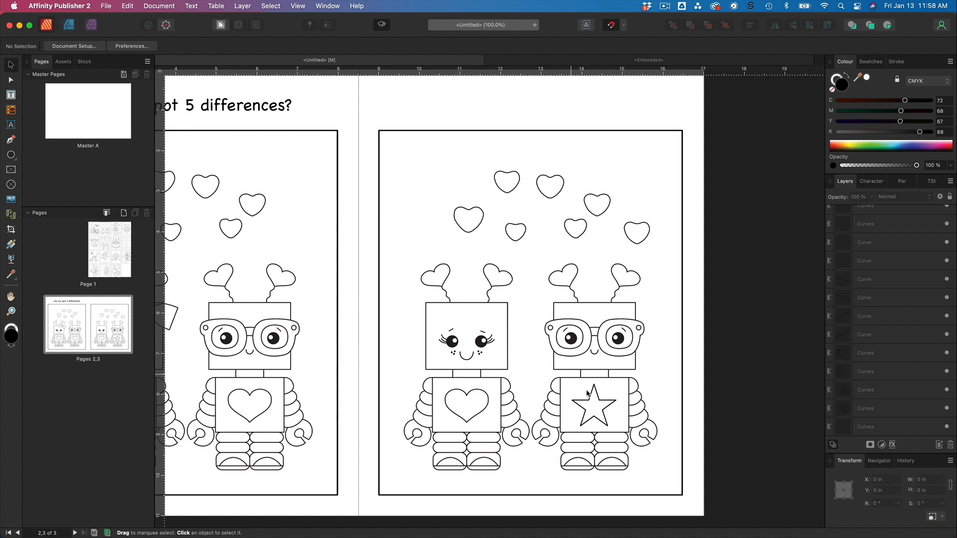
pyautogui.hscroll(3, 599, 412)
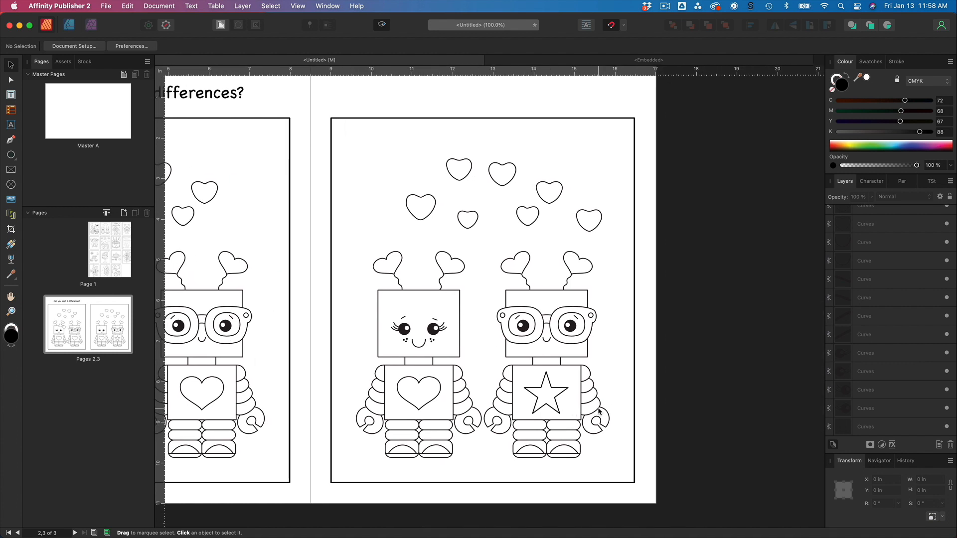
pyautogui.press('super+equal')
pyautogui.press('super+equal')
pyautogui.press('super+equal')
pyautogui.scroll(-10, 598, 409)
pyautogui.hscroll(5, 597, 407)
pyautogui.scroll(-2, 597, 408)
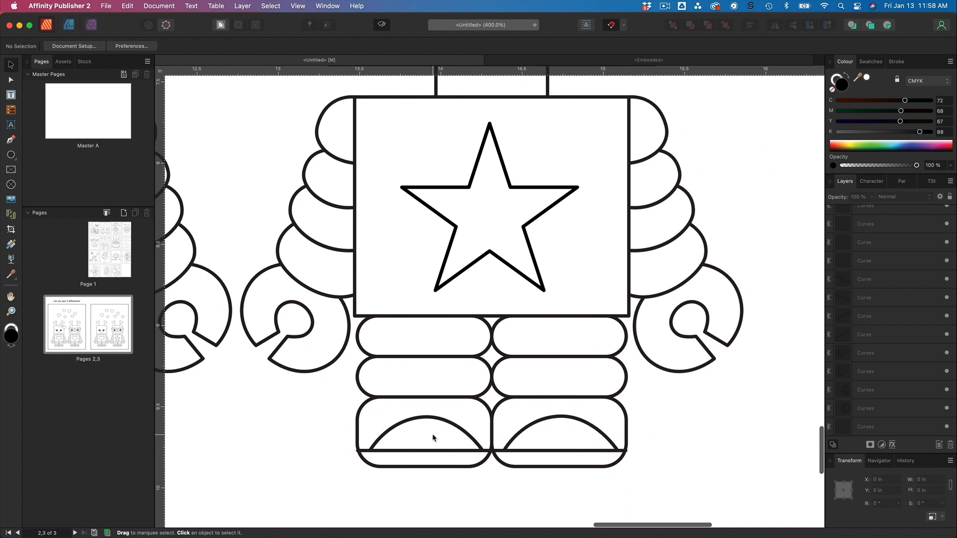
pyautogui.click(433, 420)
pyautogui.press('super+equal')
pyautogui.press('super+equal')
pyautogui.press('super+equal')
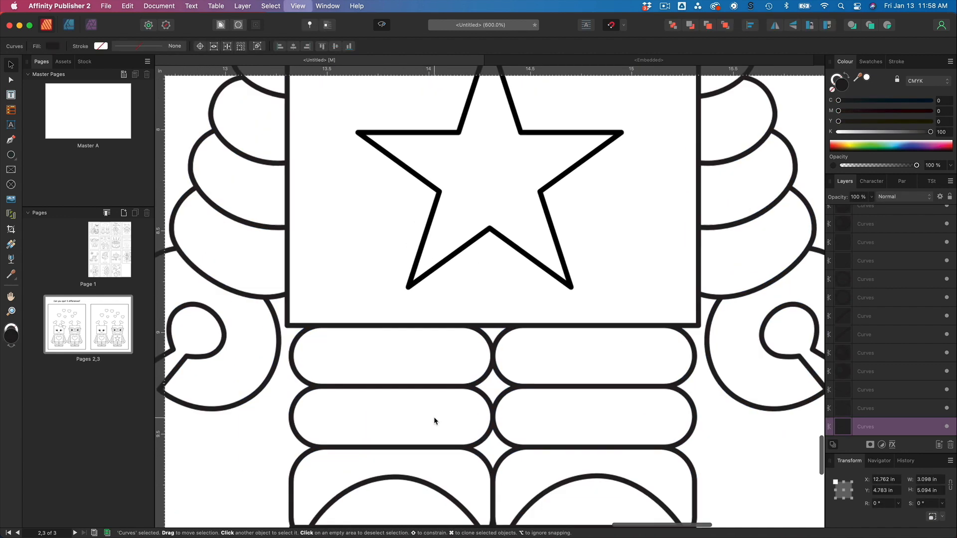
pyautogui.scroll(-5, 433, 417)
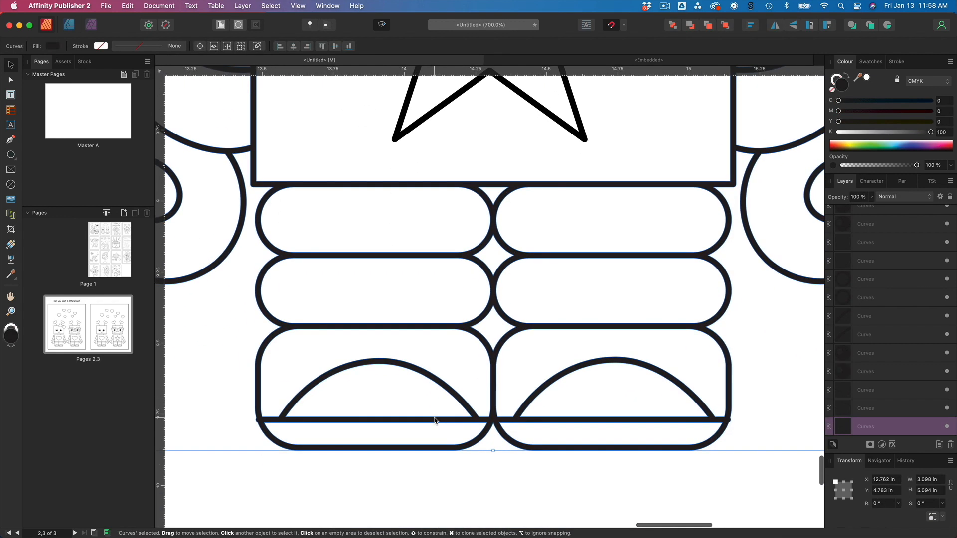
pyautogui.scroll(1, 434, 420)
pyautogui.hscroll(-1, 433, 420)
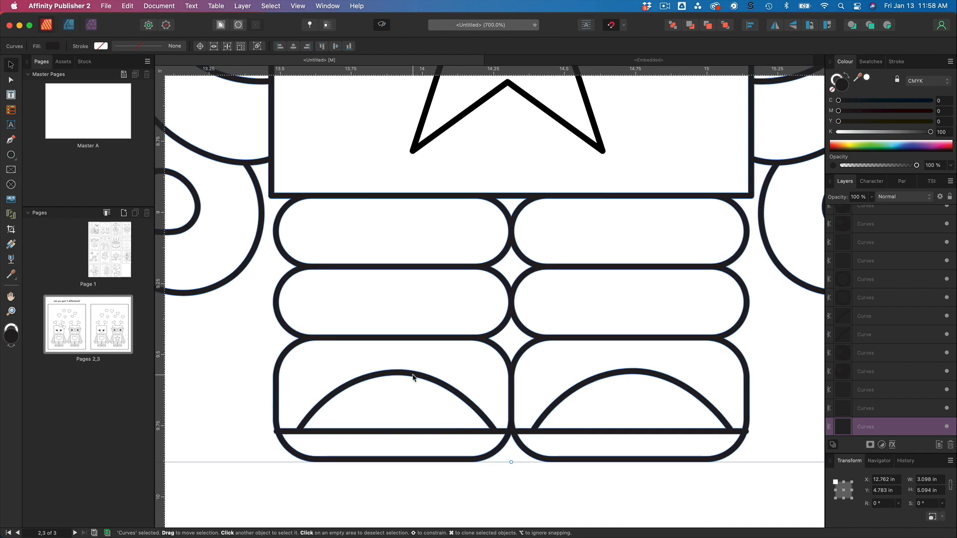
pyautogui.press('a')
pyautogui.click(392, 375)
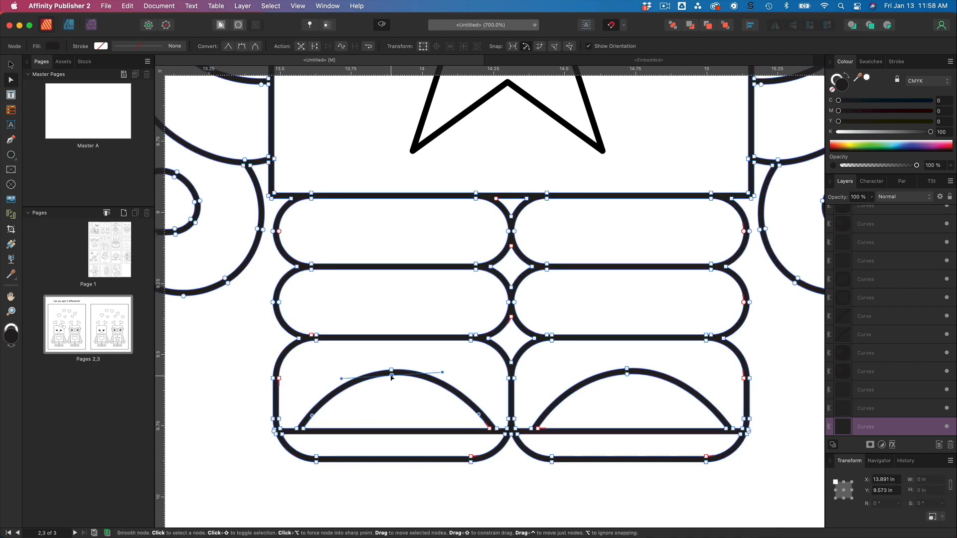
pyautogui.press('Delete')
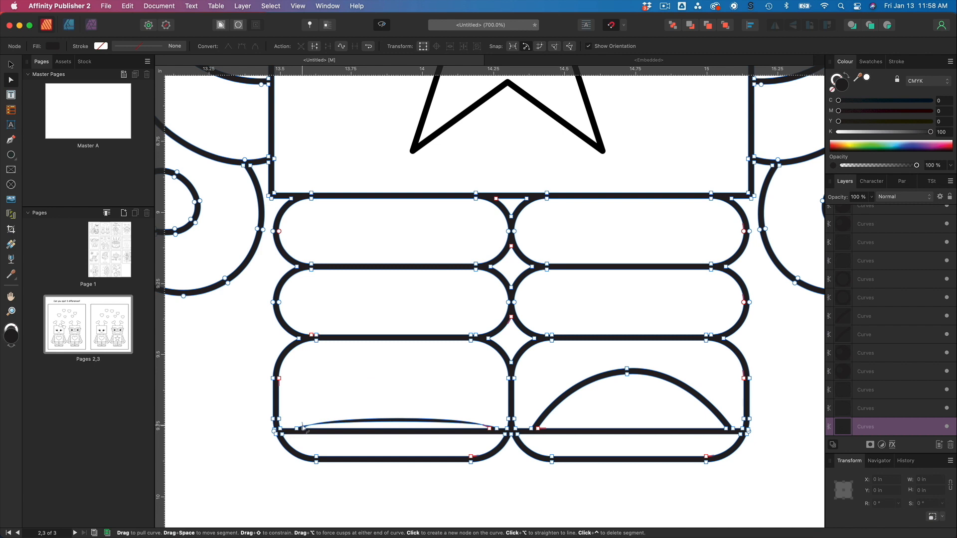
# Delete the remaining nodes of both foot arches on the star robot, then deselect the curve.
pyautogui.click(304, 430)
pyautogui.press('Delete')
pyautogui.click(297, 429)
pyautogui.press('Delete')
pyautogui.click(496, 429)
pyautogui.press('Delete')
pyautogui.click(539, 430)
pyautogui.press('Delete')
pyautogui.click(532, 429)
pyautogui.press('Delete')
pyautogui.click(627, 375)
pyautogui.press('Delete')
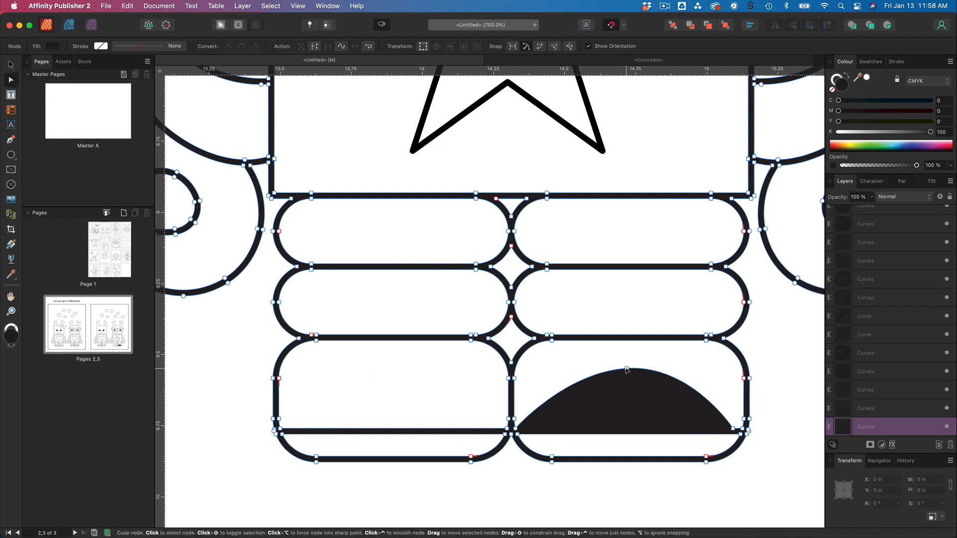
pyautogui.click(627, 369)
pyautogui.press('Delete')
pyautogui.click(758, 496)
# Zoom out to review the finished spot-the-difference spread.
pyautogui.press('super+minus')
pyautogui.press('super+minus')
pyautogui.press('super+minus')
pyautogui.press('super+minus')
pyautogui.press('super+minus')
pyautogui.press('super+minus')
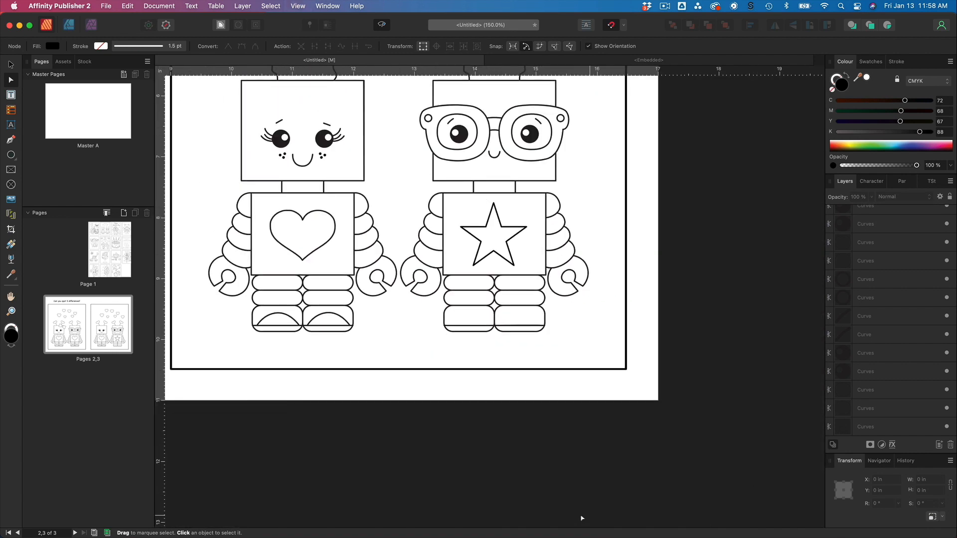
pyautogui.scroll(5, 534, 502)
pyautogui.hscroll(-4, 534, 502)
pyautogui.press('super+minus')
pyautogui.press('super+minus')
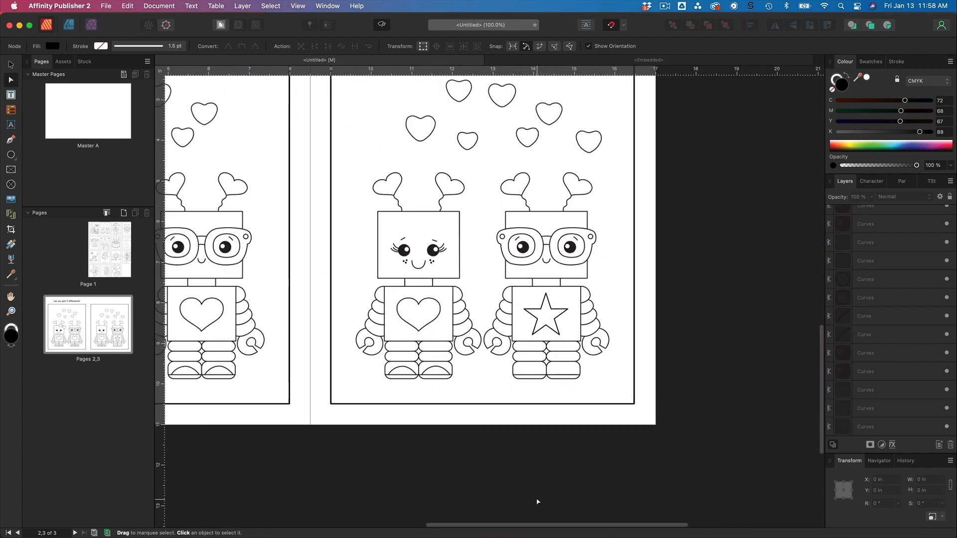
pyautogui.hscroll(-3, 542, 503)
pyautogui.scroll(3, 524, 502)
pyautogui.hscroll(1, 524, 502)
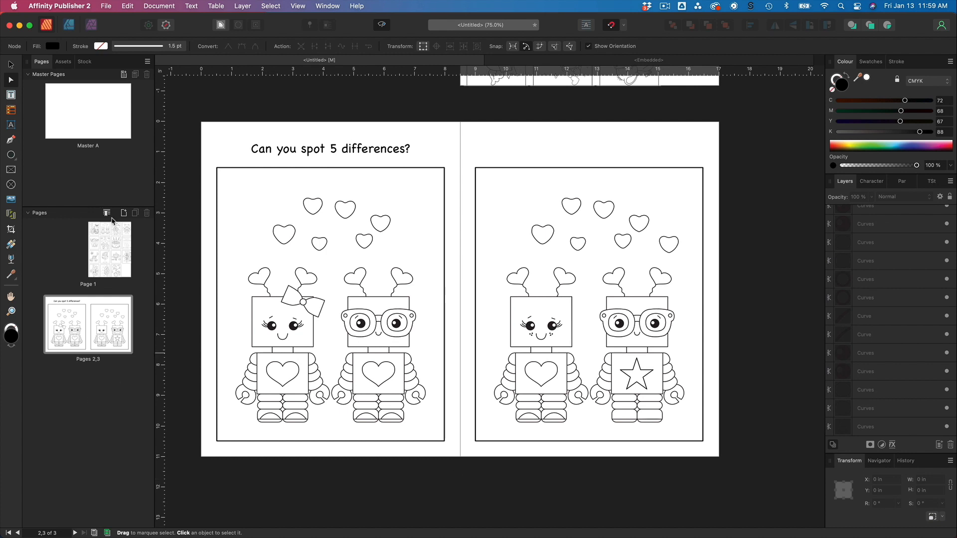
# Delete Page 1, the coloring-page preview sheet, from the document.
pyautogui.click(104, 256)
pyautogui.hscroll(5, 397, 310)
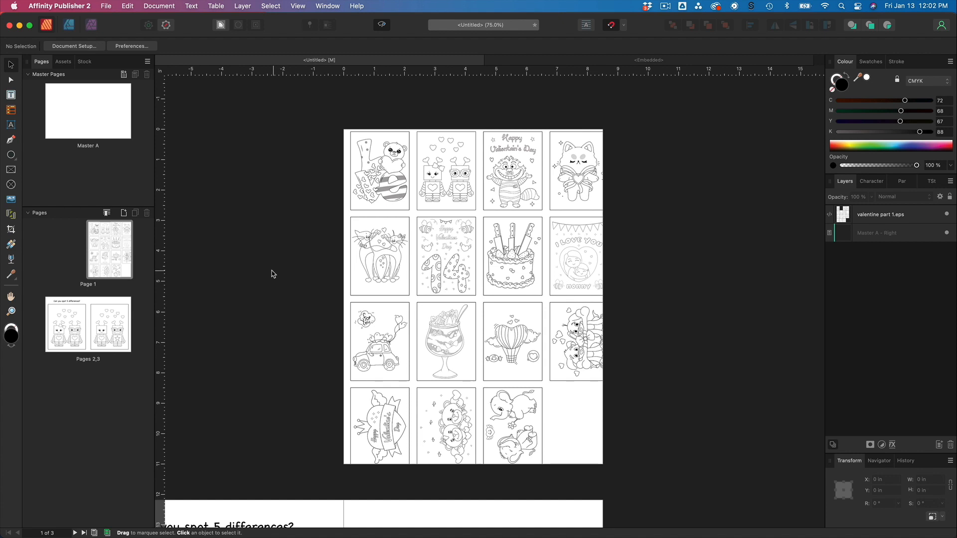
pyautogui.rightClick(110, 246)
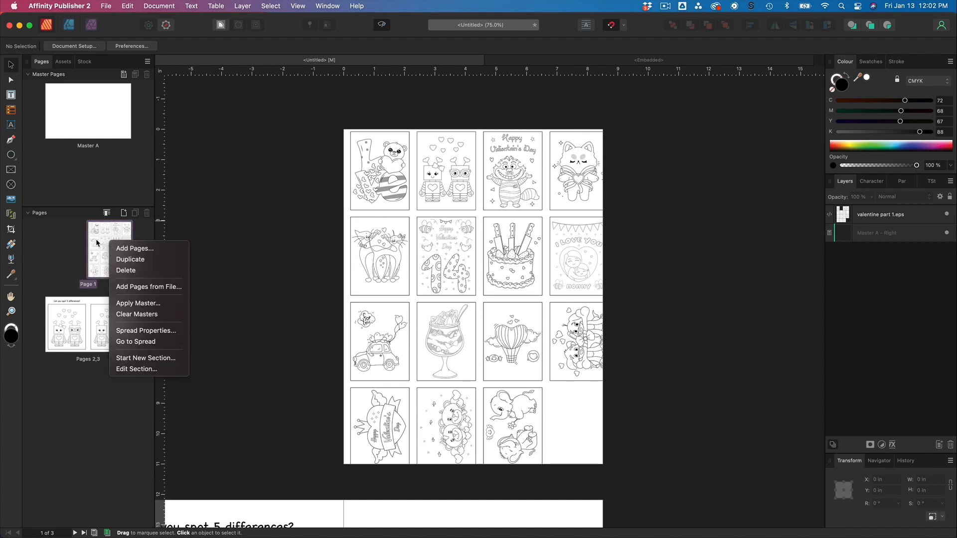
pyautogui.click(125, 271)
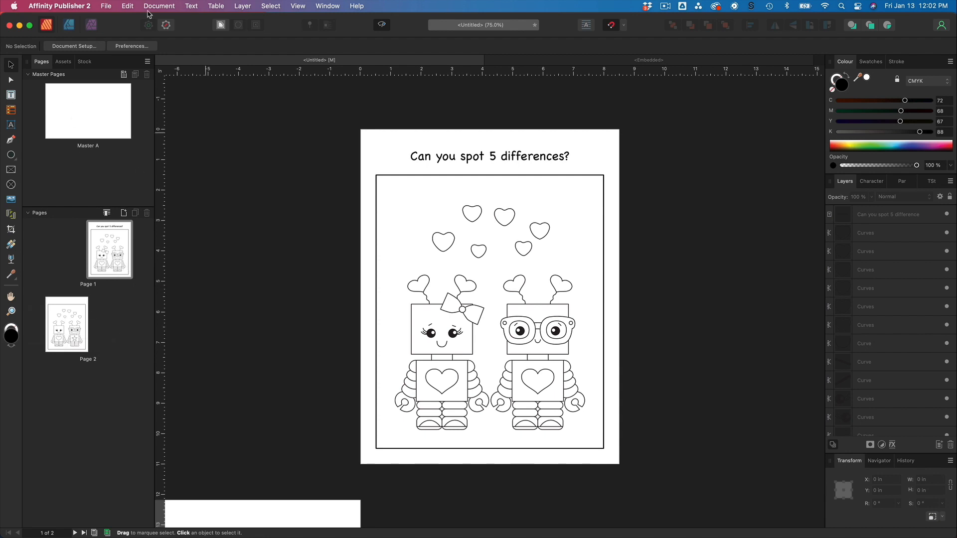
# Open the Export dialog with the PDF format.
pyautogui.click(106, 5)
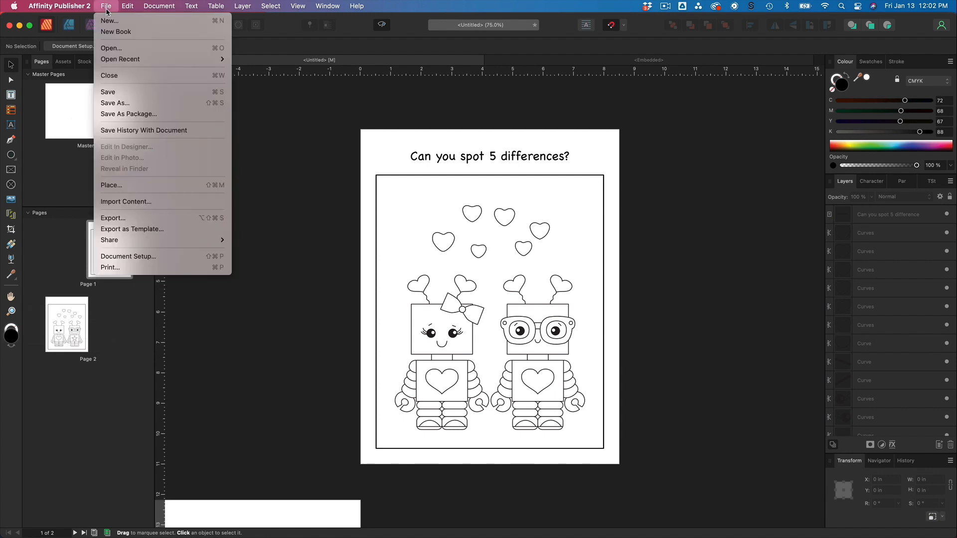
pyautogui.click(128, 224)
pyautogui.scroll(2, 590, 223)
pyautogui.scroll(5, 590, 223)
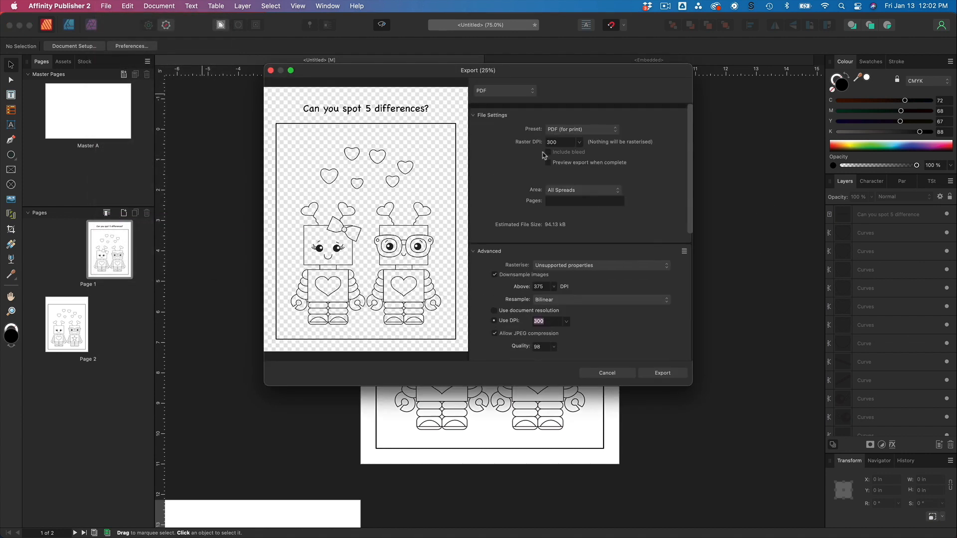
pyautogui.click(529, 92)
pyautogui.click(529, 94)
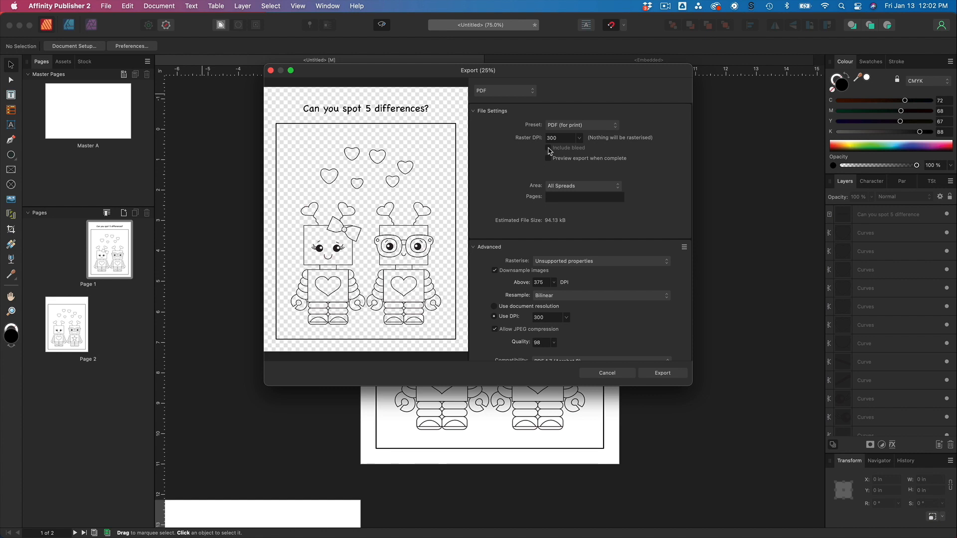
# Set the export area to All Pages and review the advanced PDF options.
pyautogui.click(581, 187)
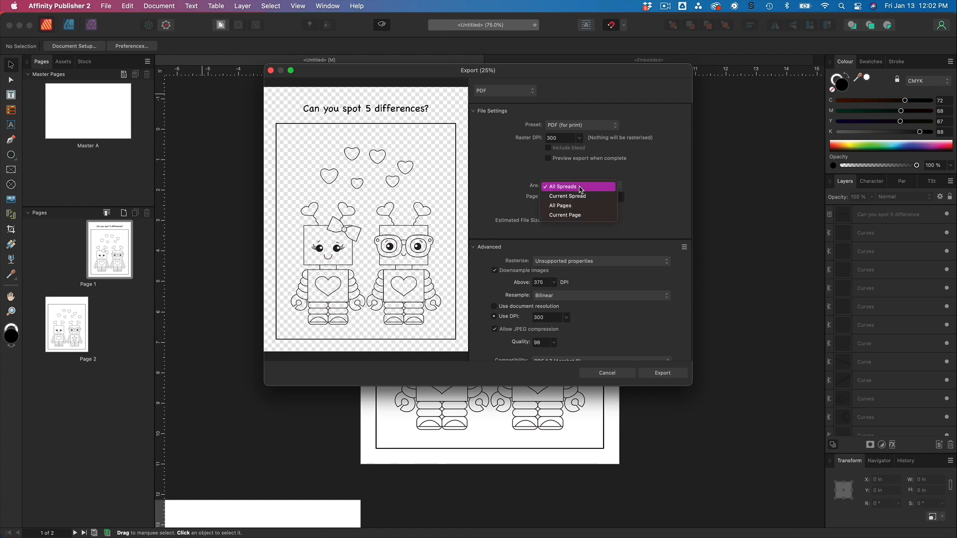
pyautogui.click(599, 203)
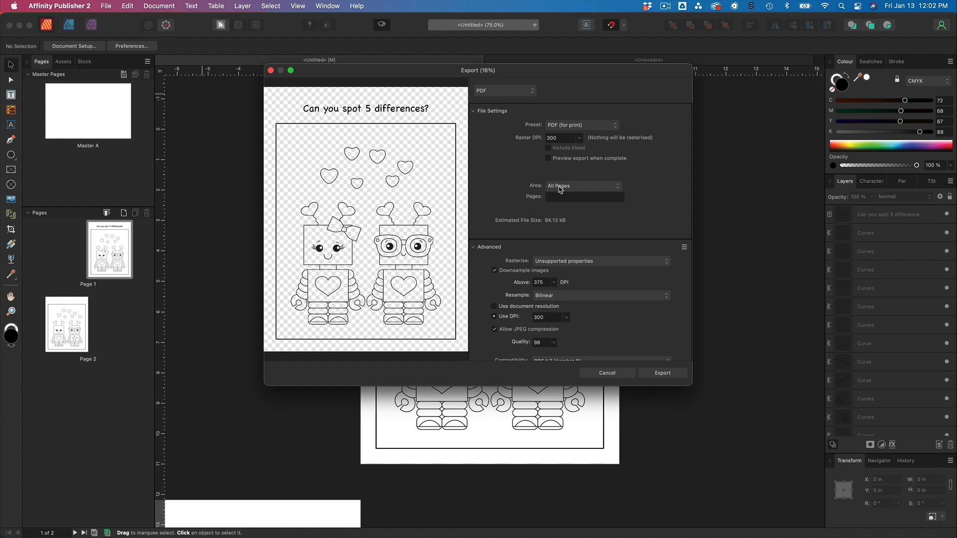
pyautogui.scroll(-3, 559, 189)
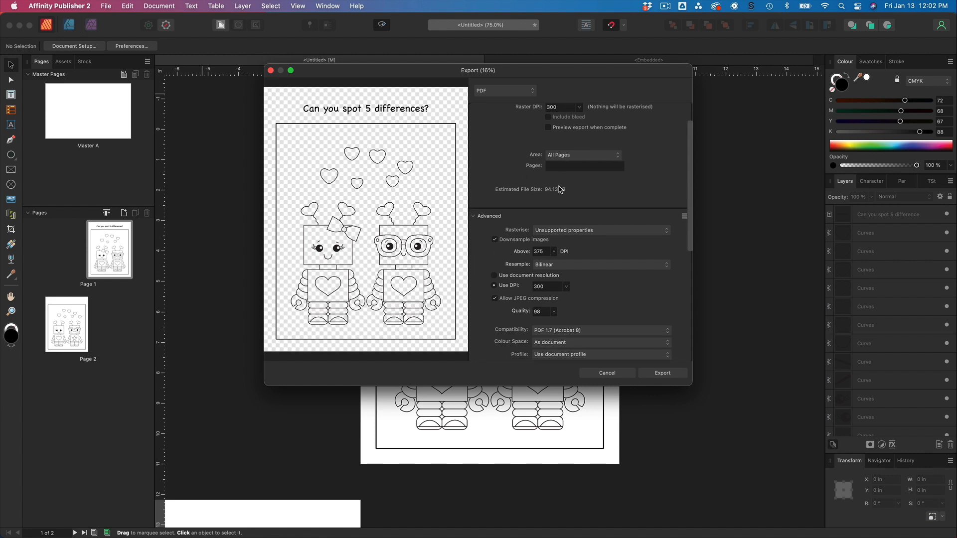
pyautogui.scroll(-5, 560, 189)
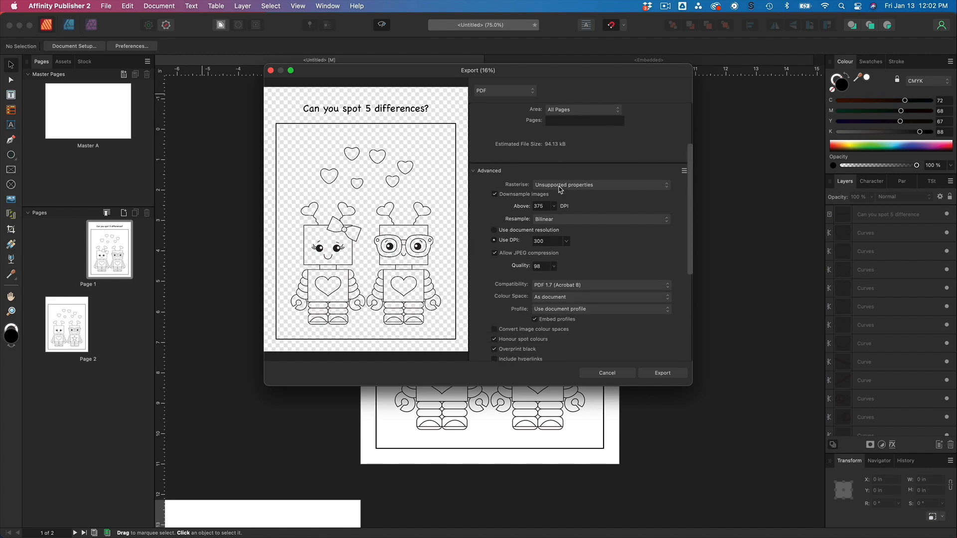
pyautogui.scroll(-6, 560, 189)
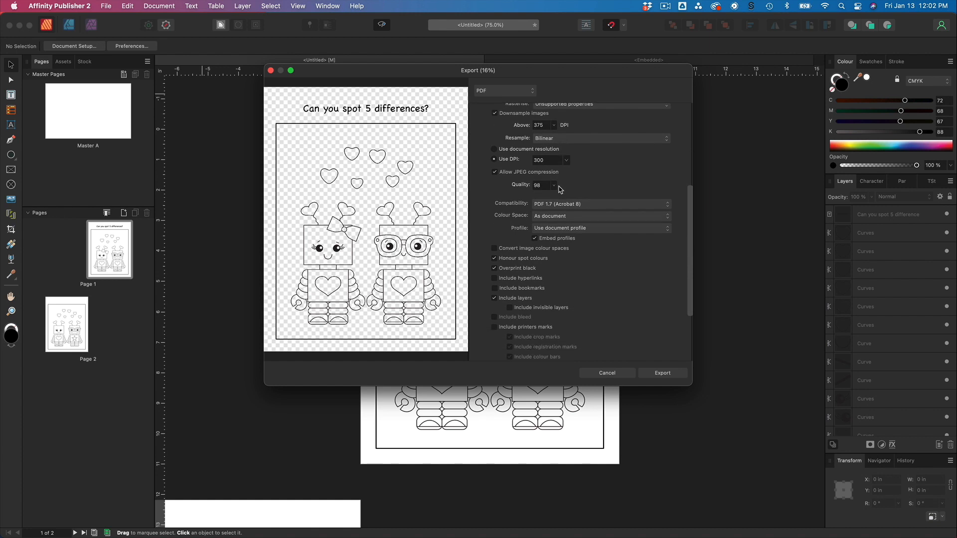
pyautogui.scroll(-5, 560, 189)
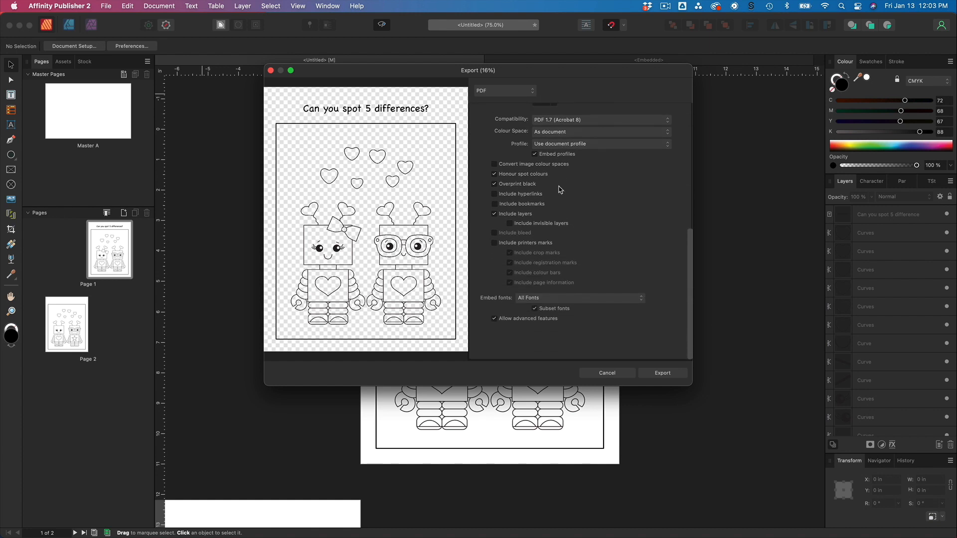